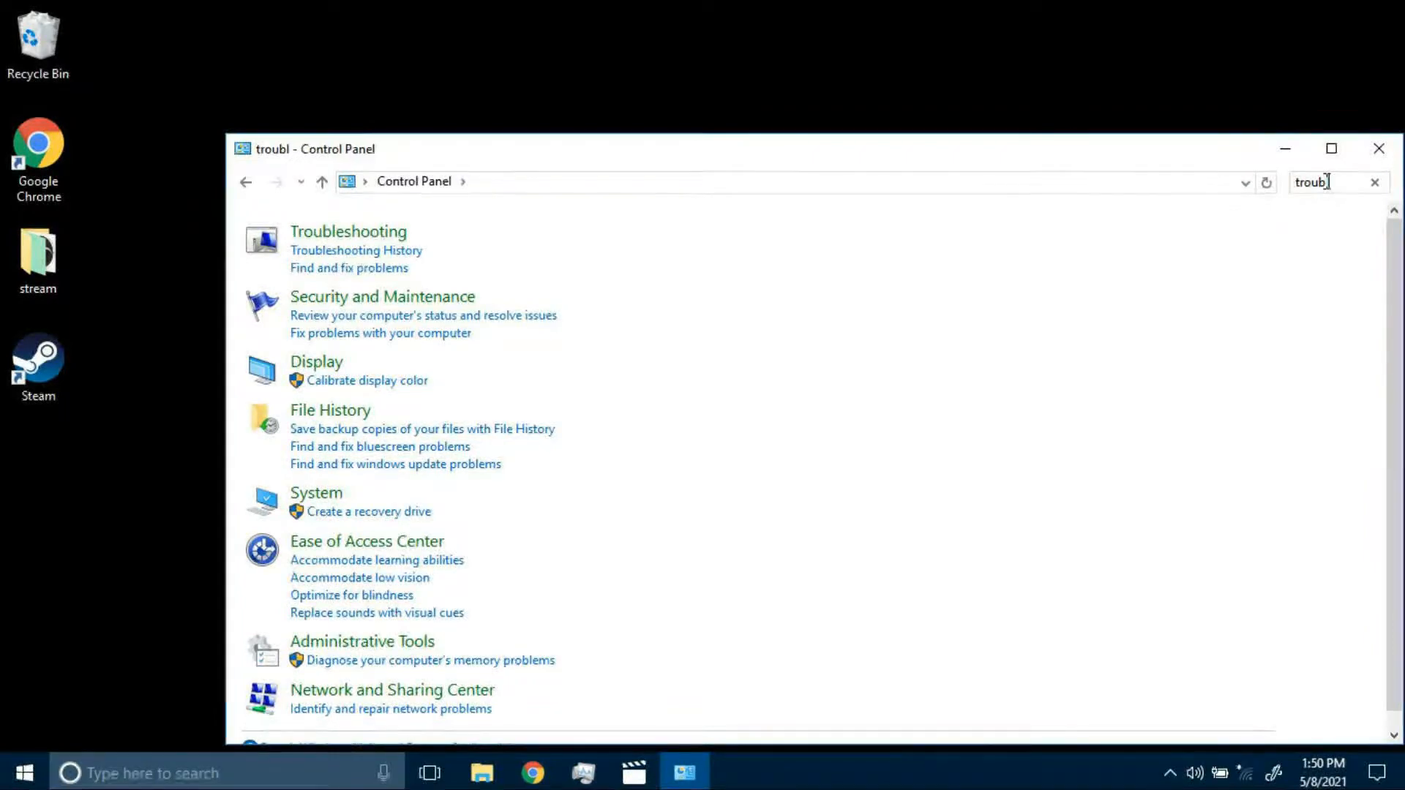
Search Control Panel for troubleshooting, run the System Maintenance troubleshooter with administrator permissions, and close it
text(ootin)
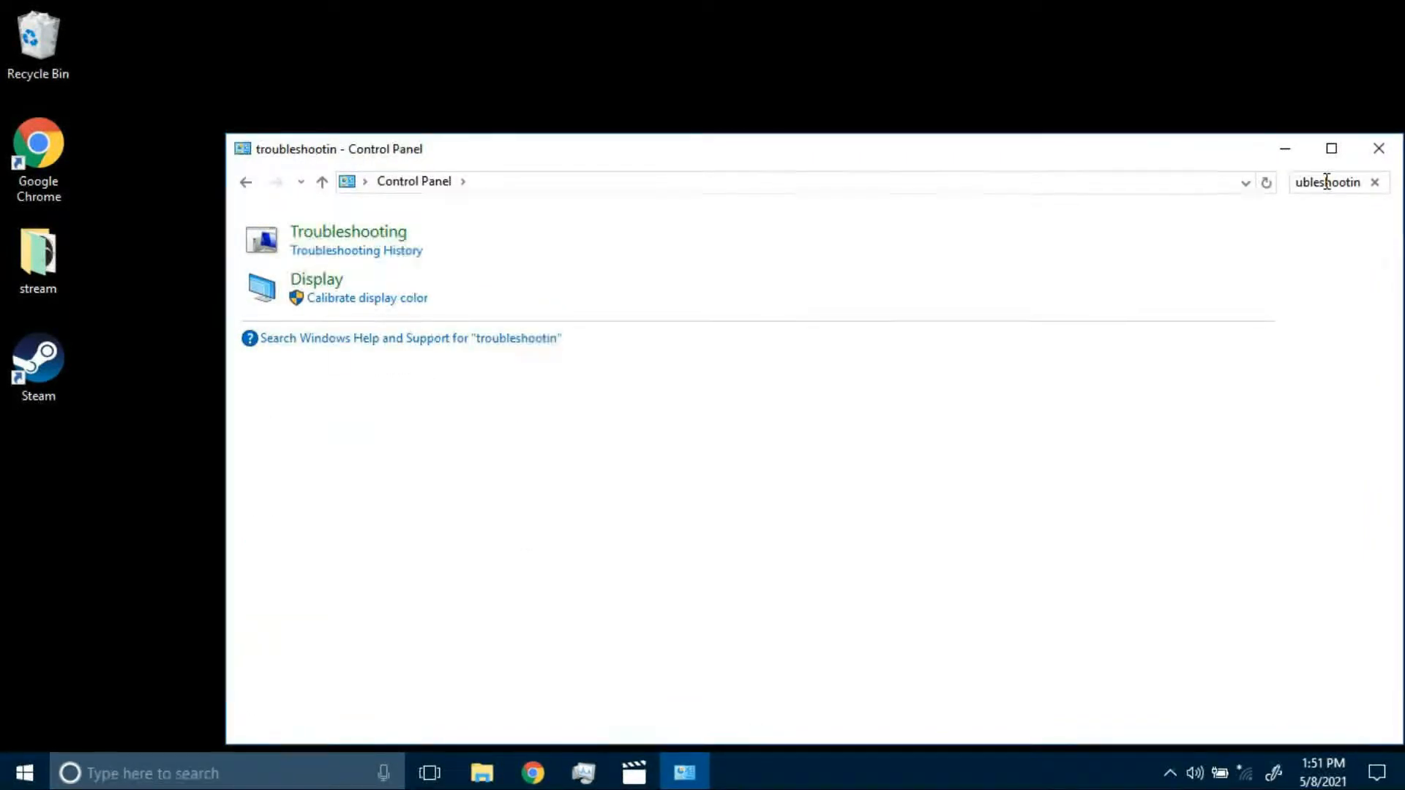
click(346, 232)
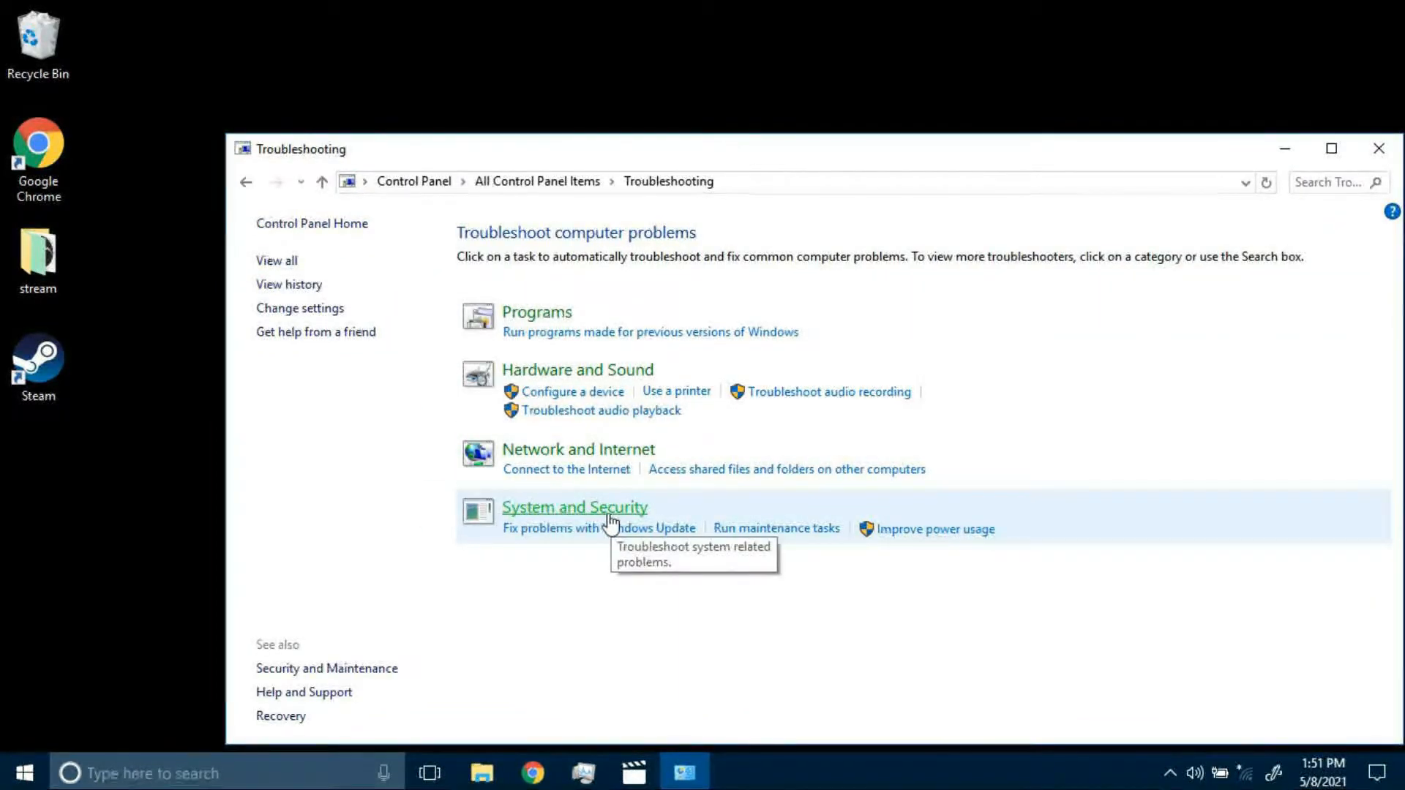
click(789, 540)
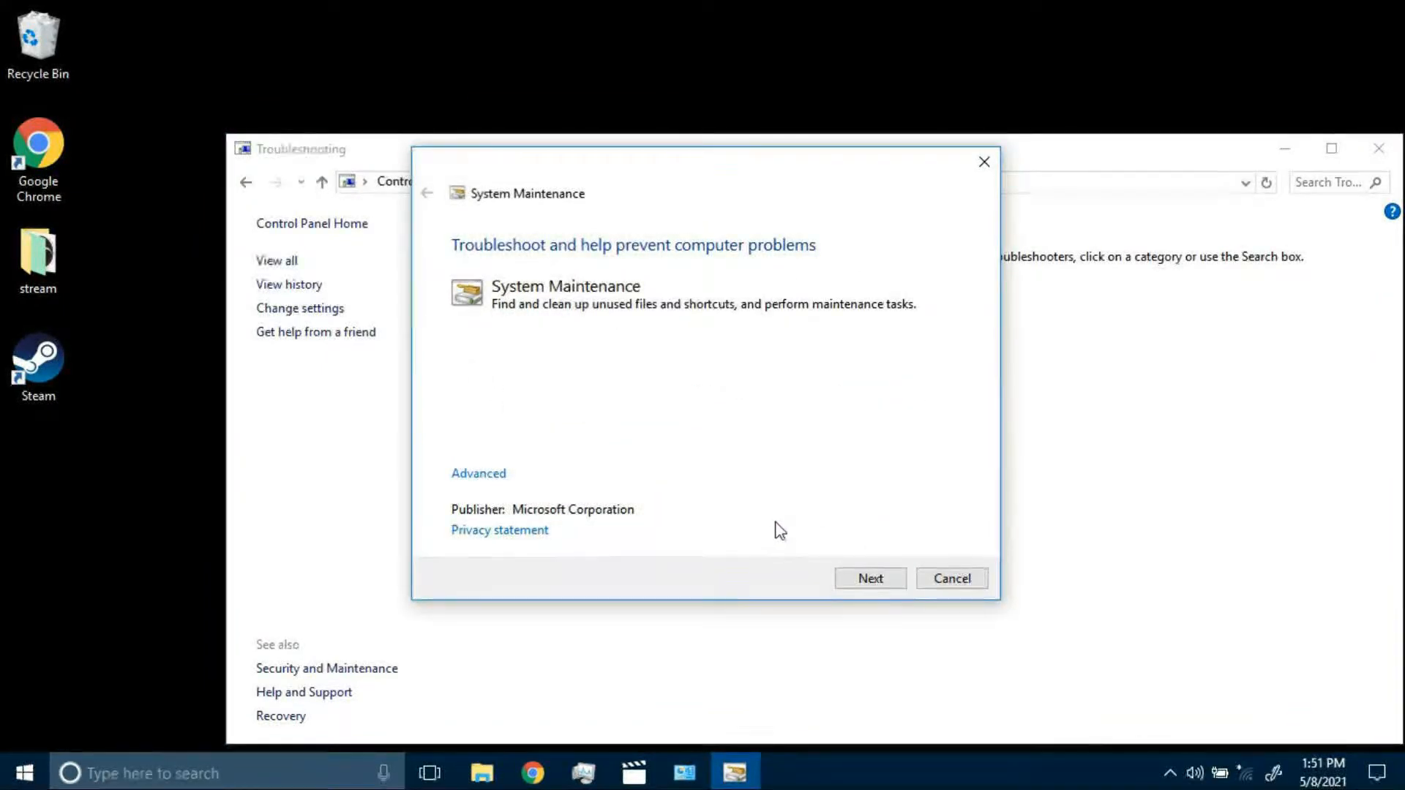
click(871, 578)
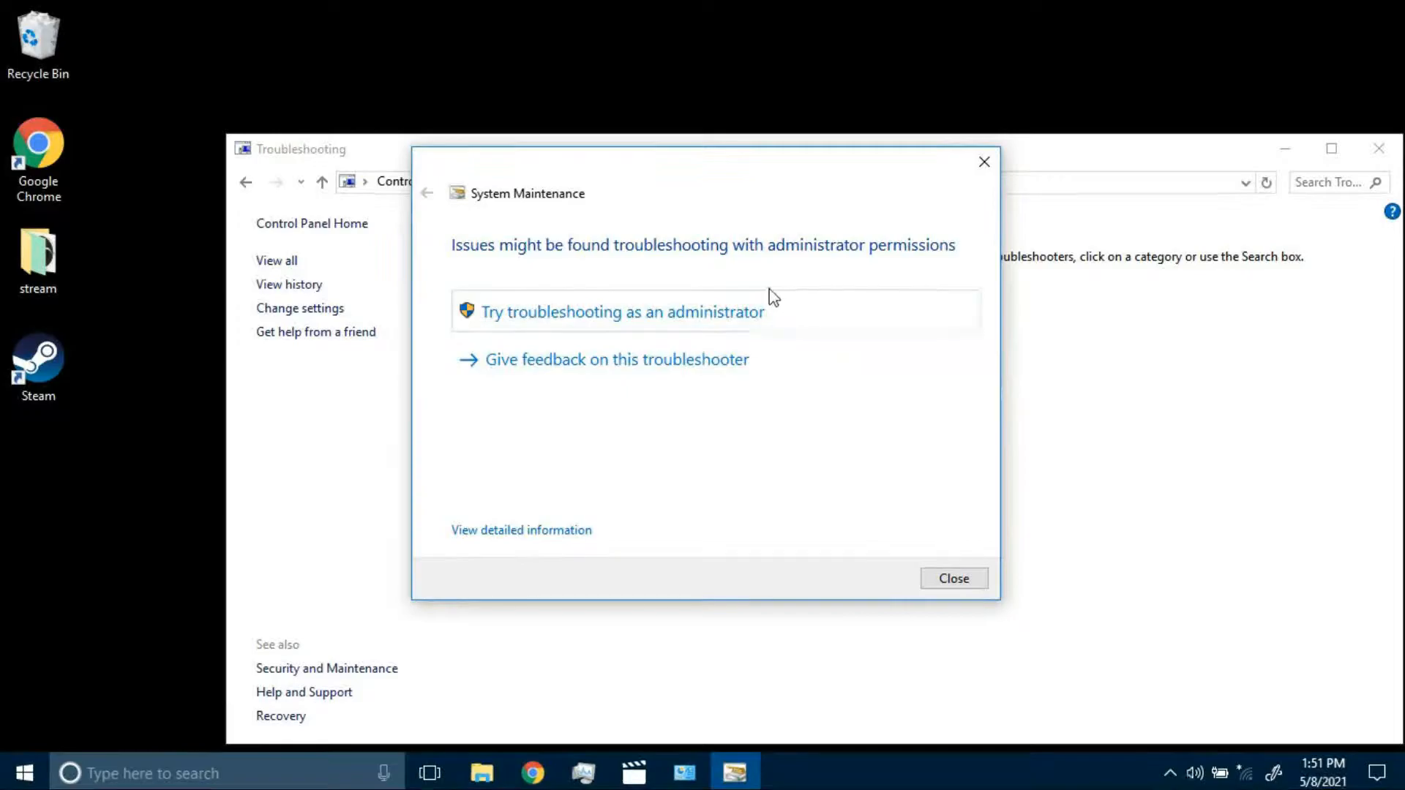
click(739, 313)
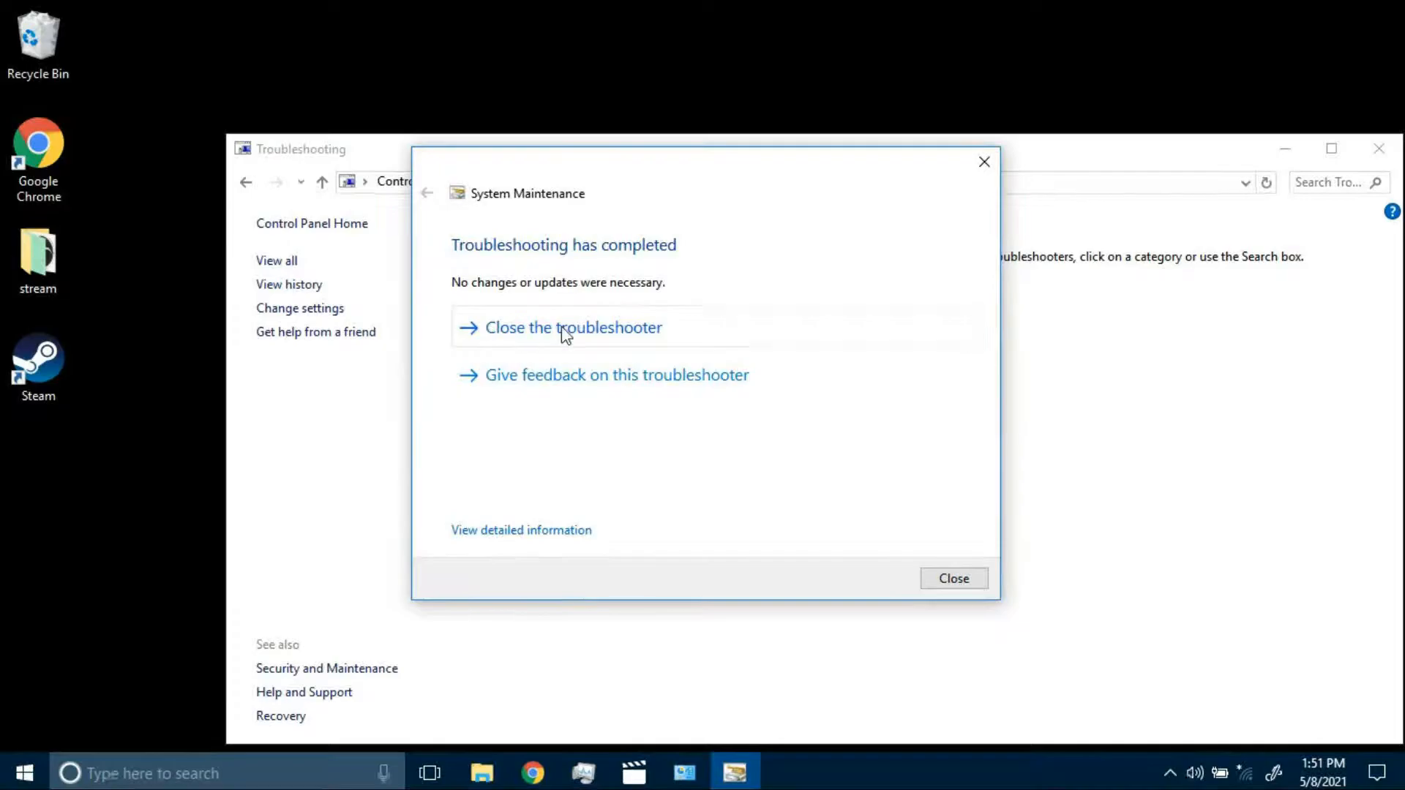
click(595, 333)
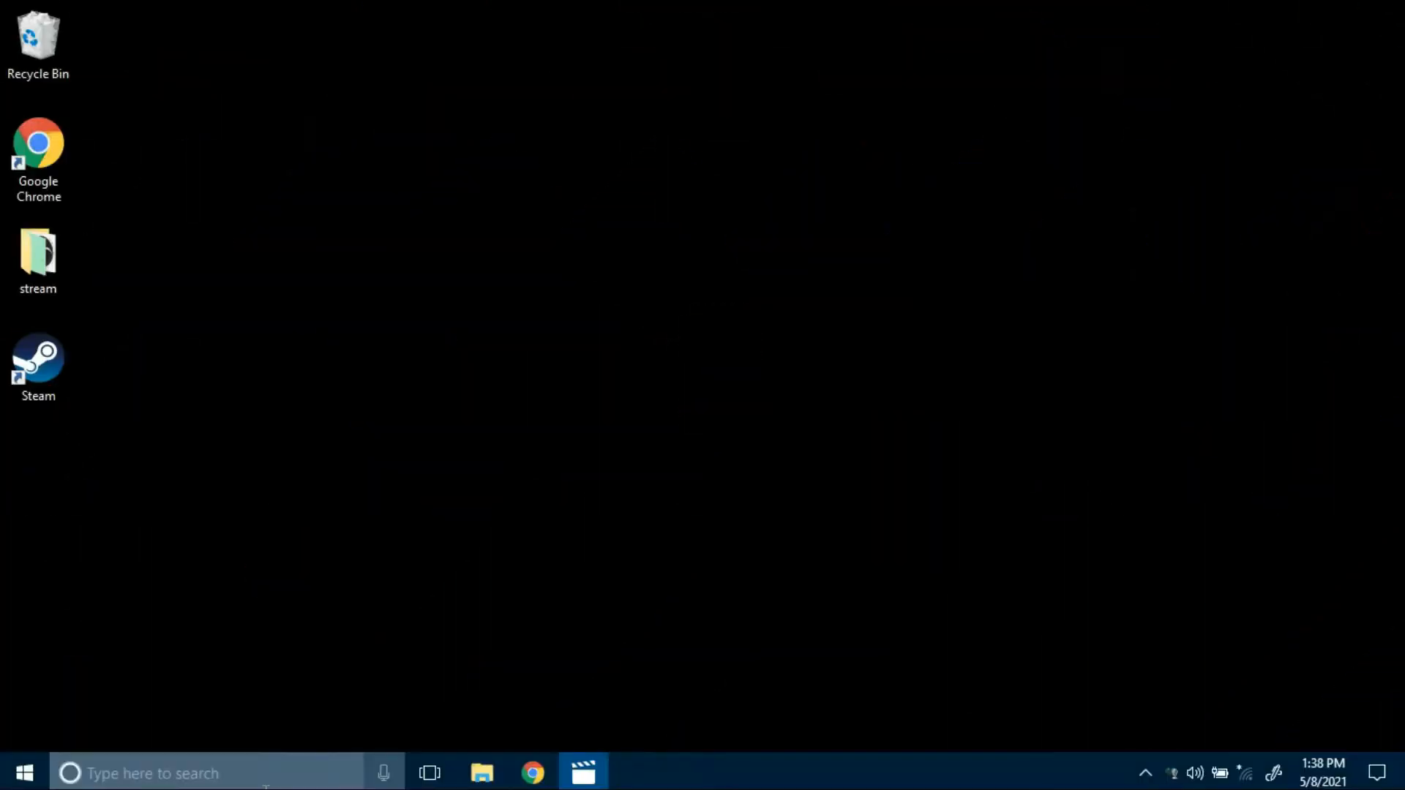
Search Windows for "view advanced" and open the advanced system settings
click(270, 773)
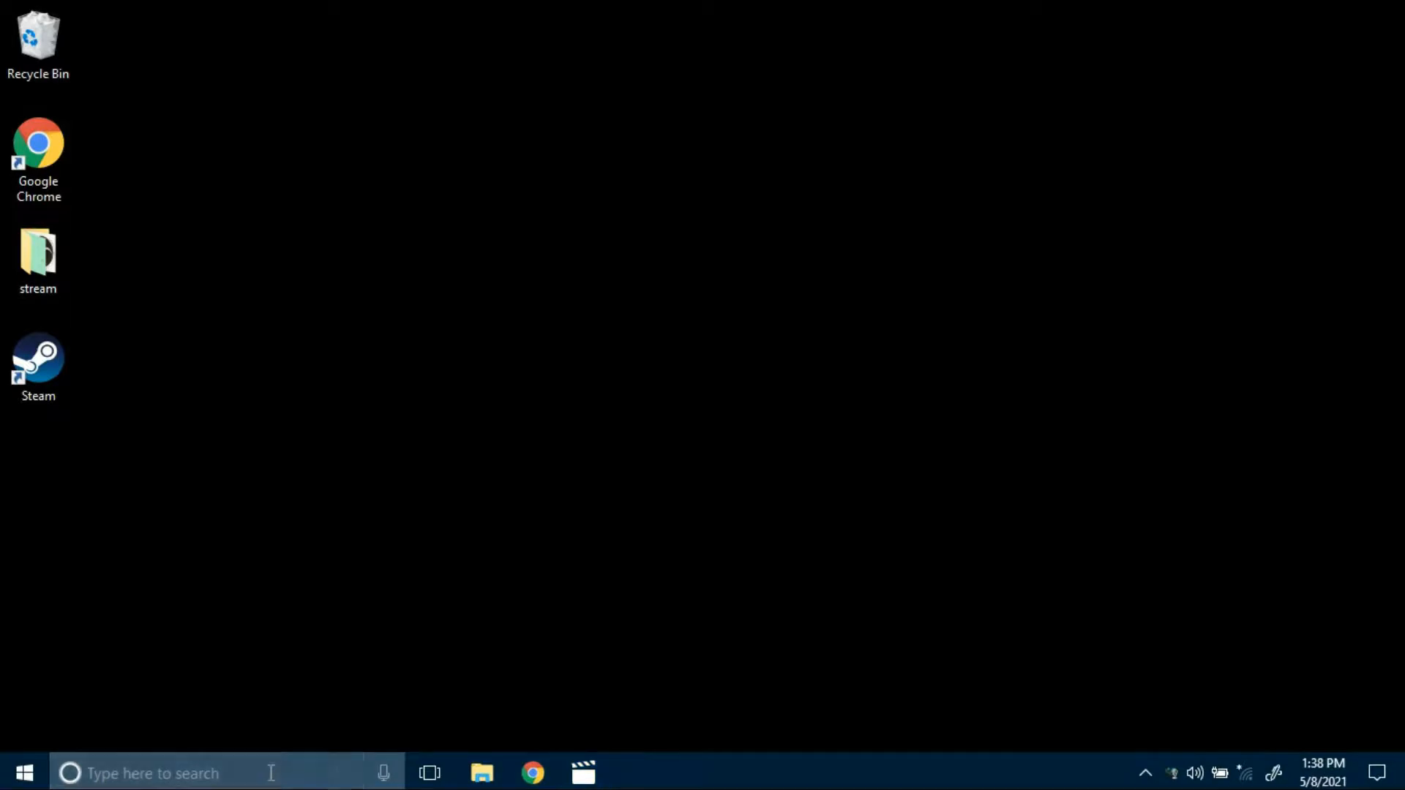
text(V)
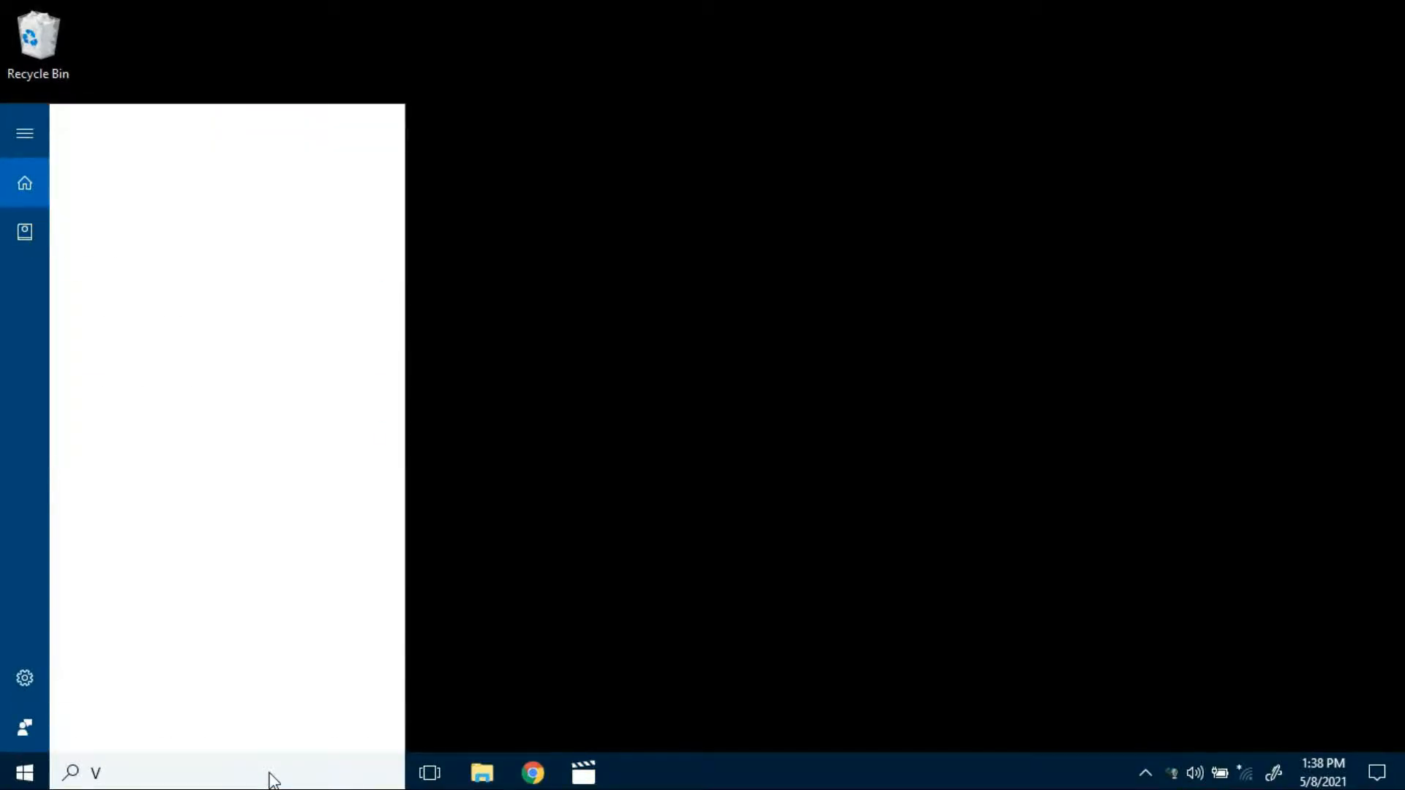
text(IEW)
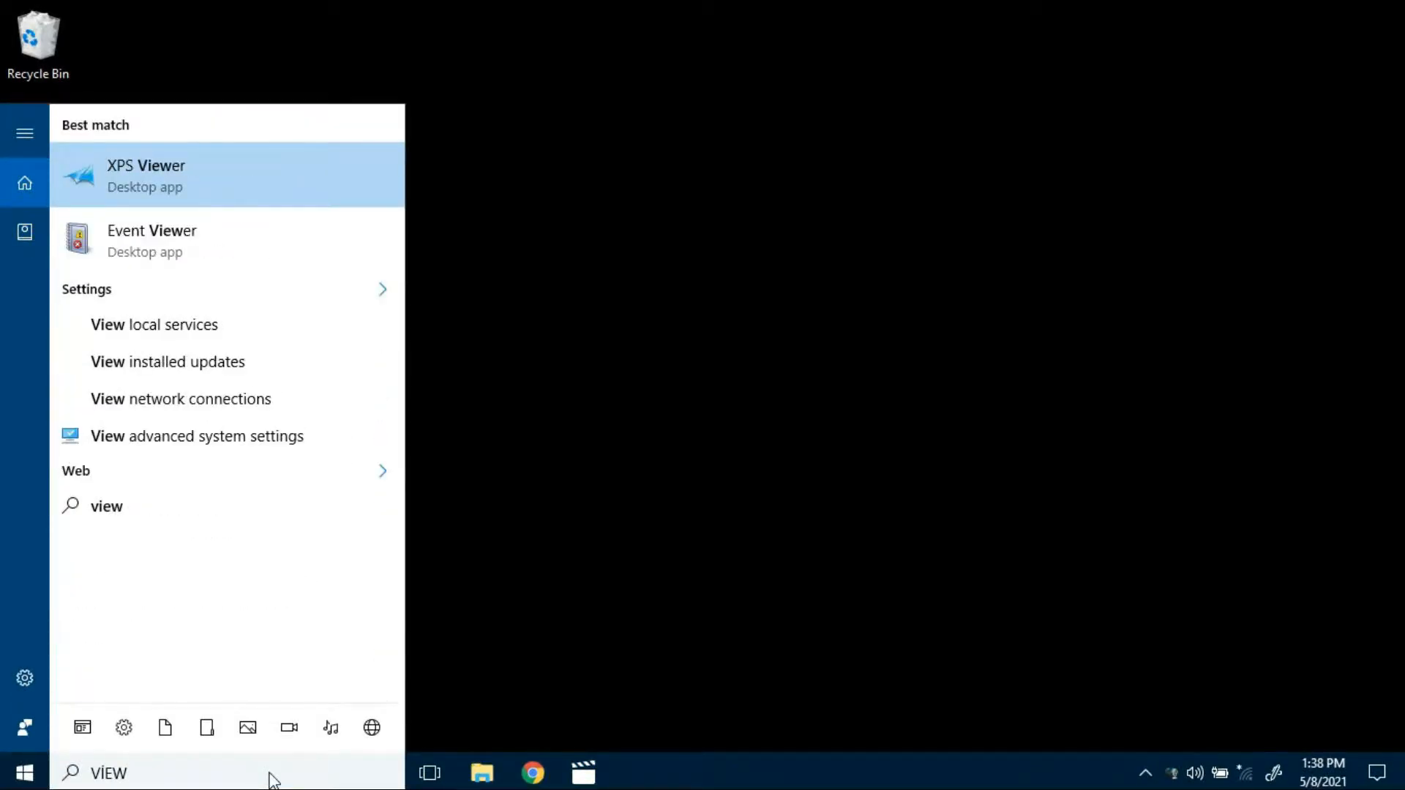
text( ADVANCED A)
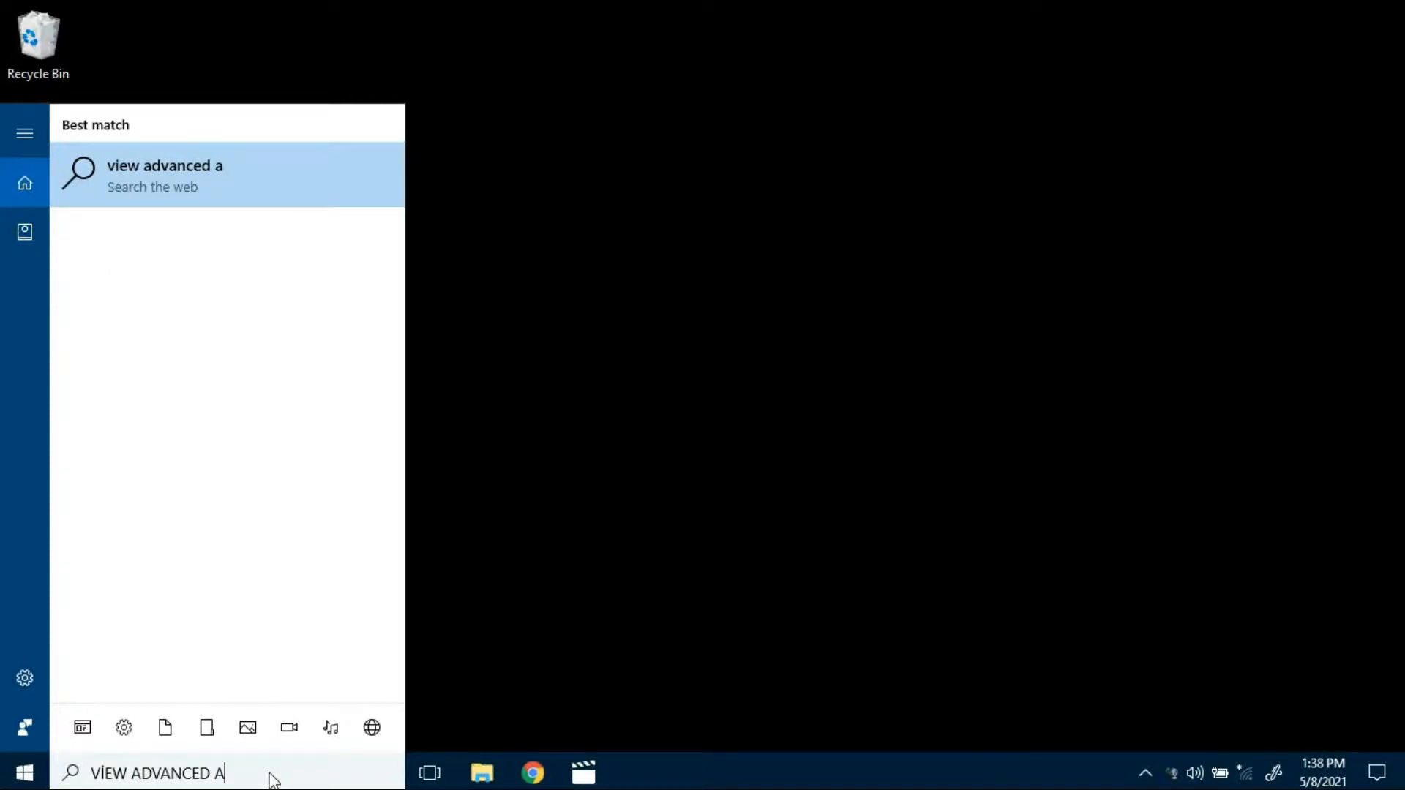
key(BackSpace)
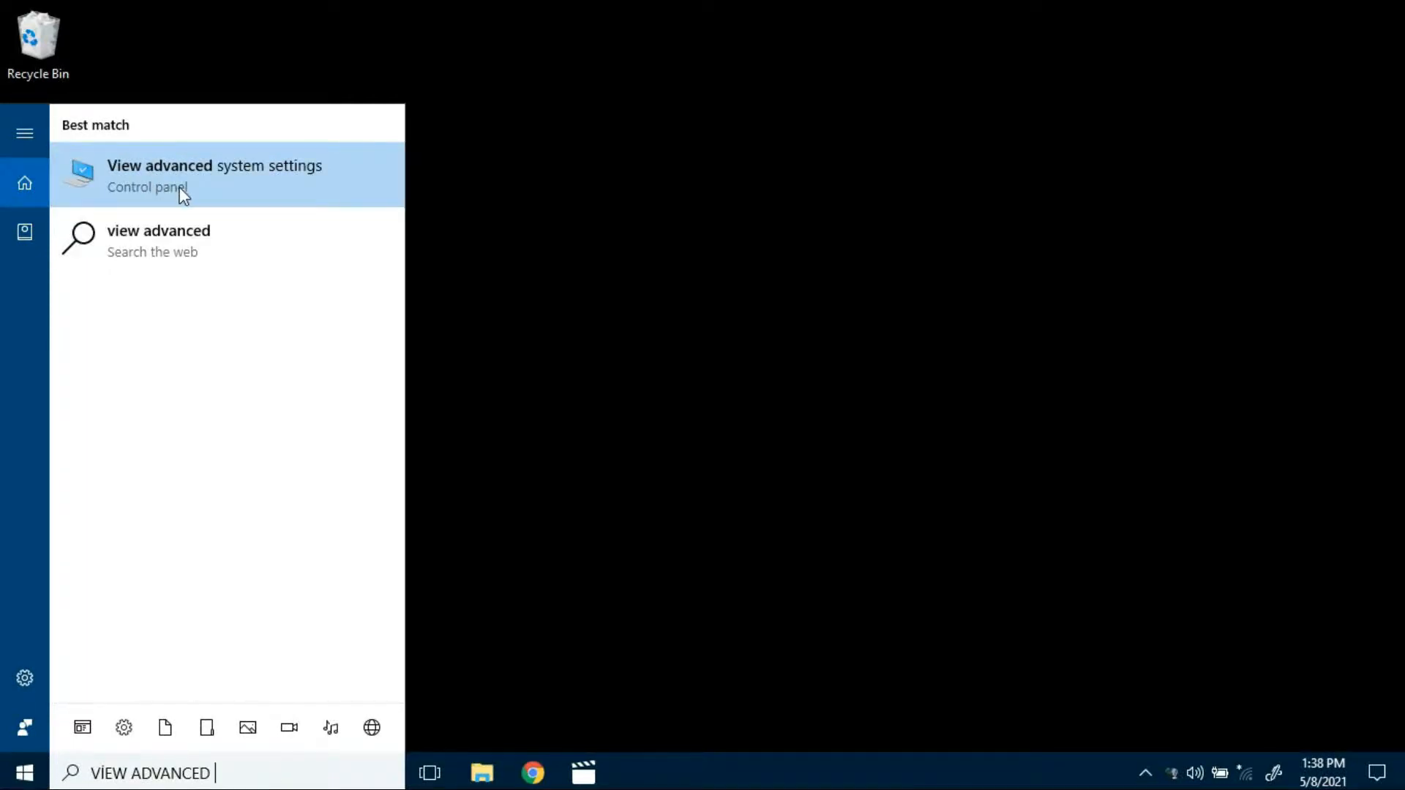
click(222, 177)
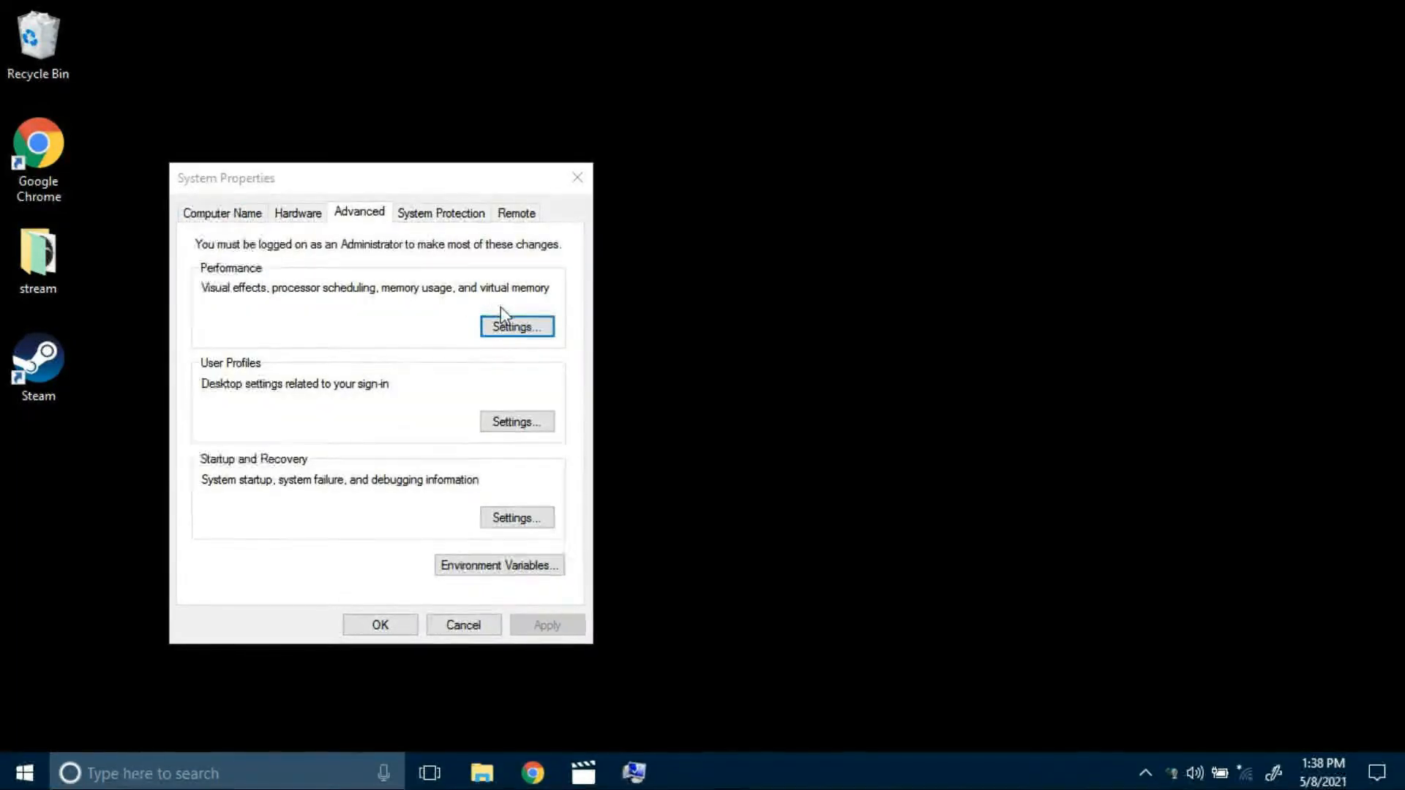
Examine the visual effects in the Performance options and accept both open dialogs
click(517, 333)
click(521, 327)
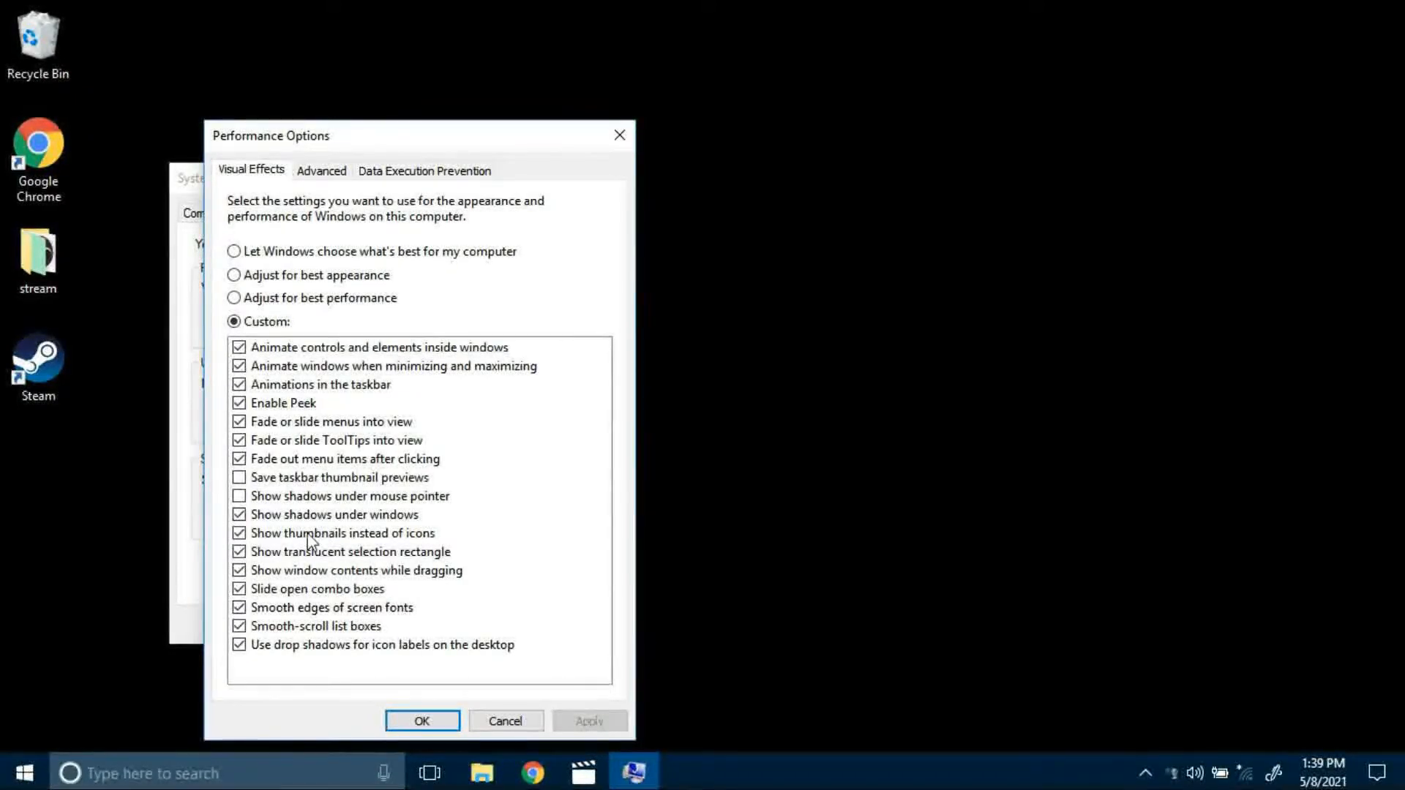
click(422, 721)
click(378, 627)
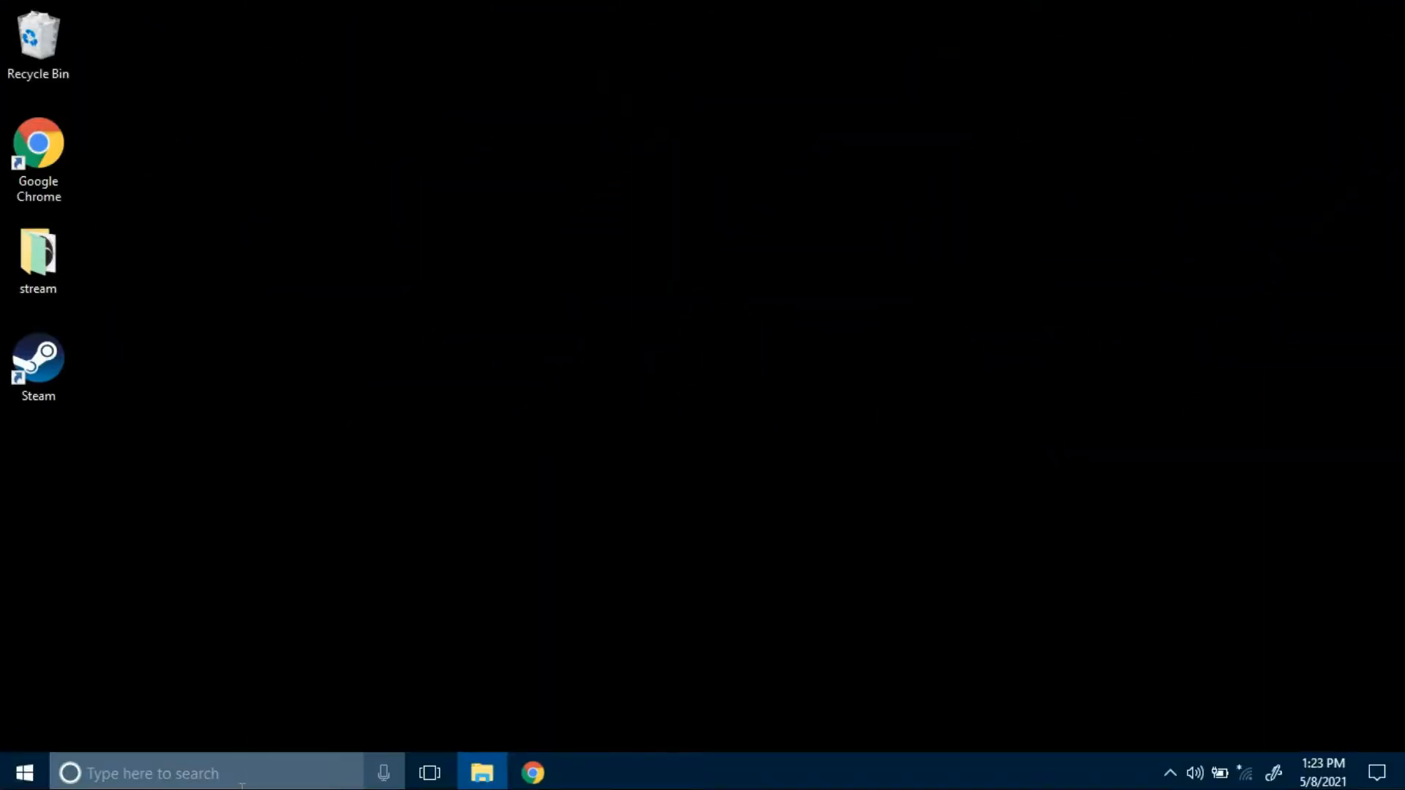
Find Control Panel with a Windows search and open Security and Maintenance under System and Security
click(235, 774)
text(c)
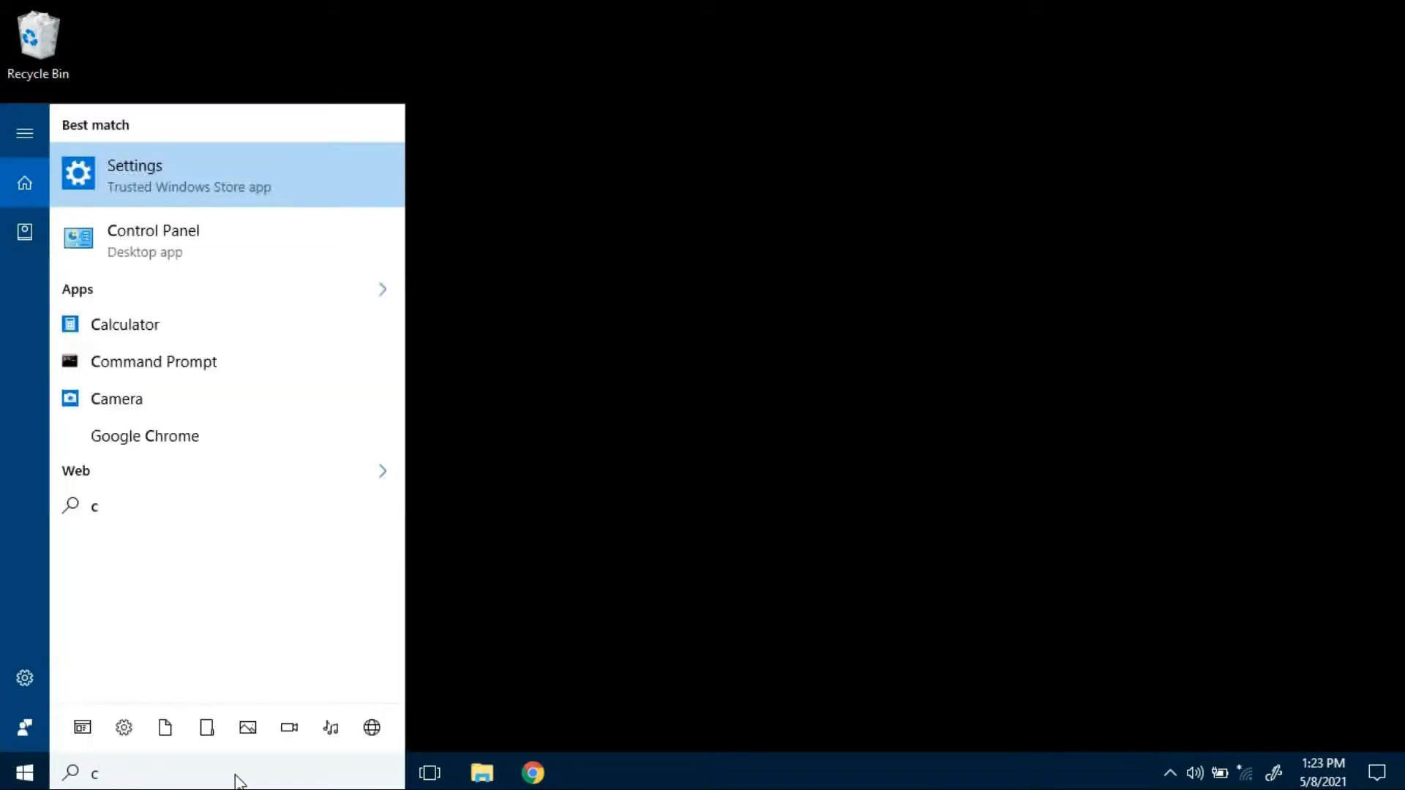
text(ontrol)
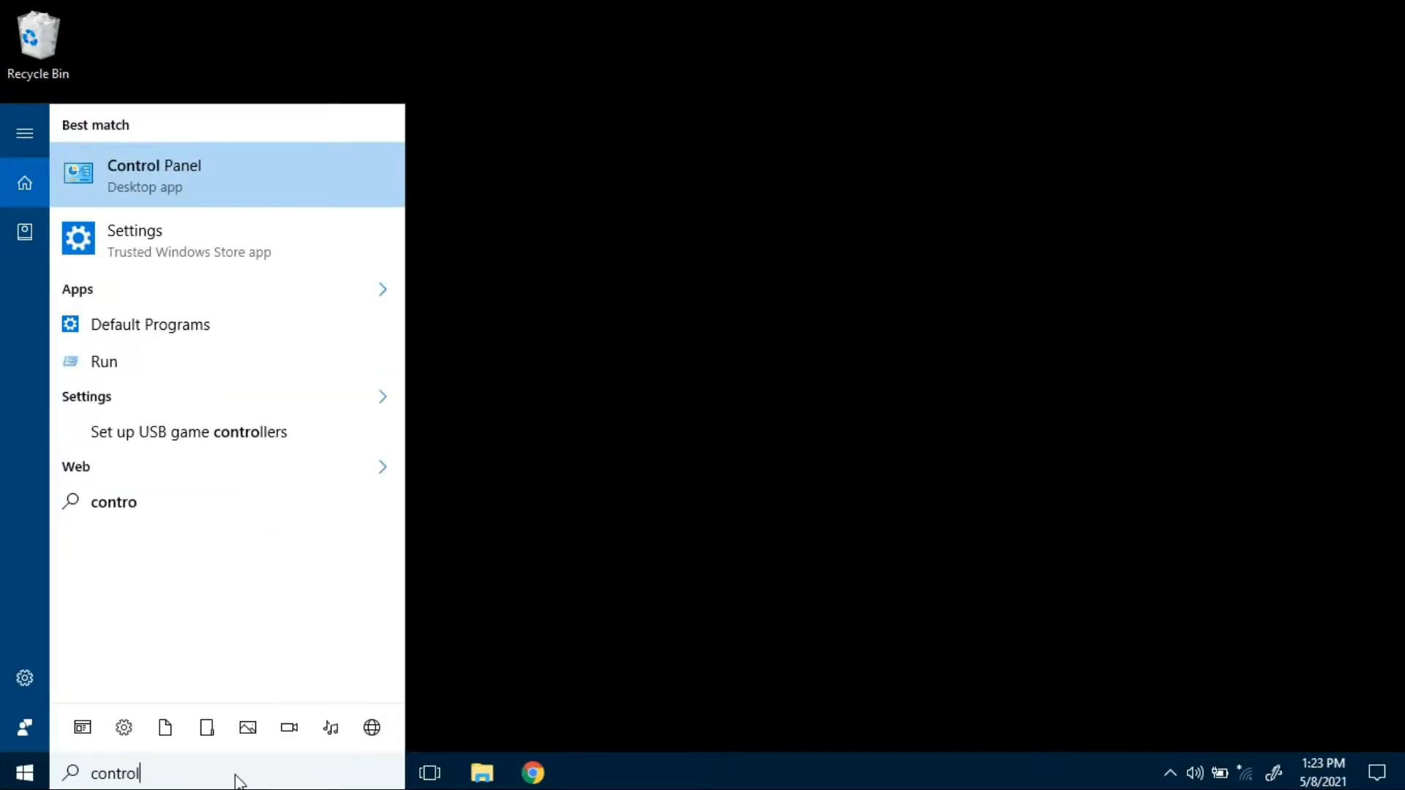
text( panel)
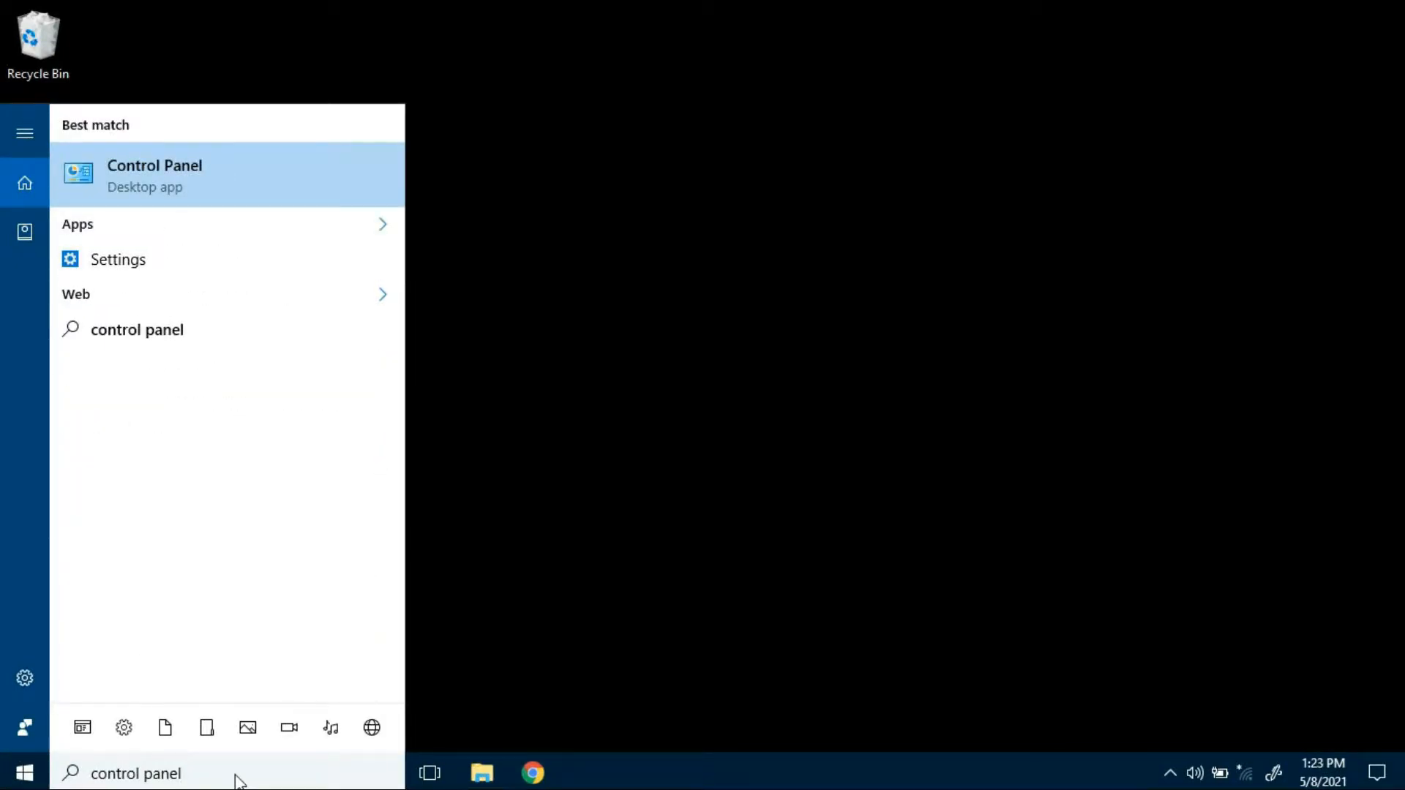
click(323, 159)
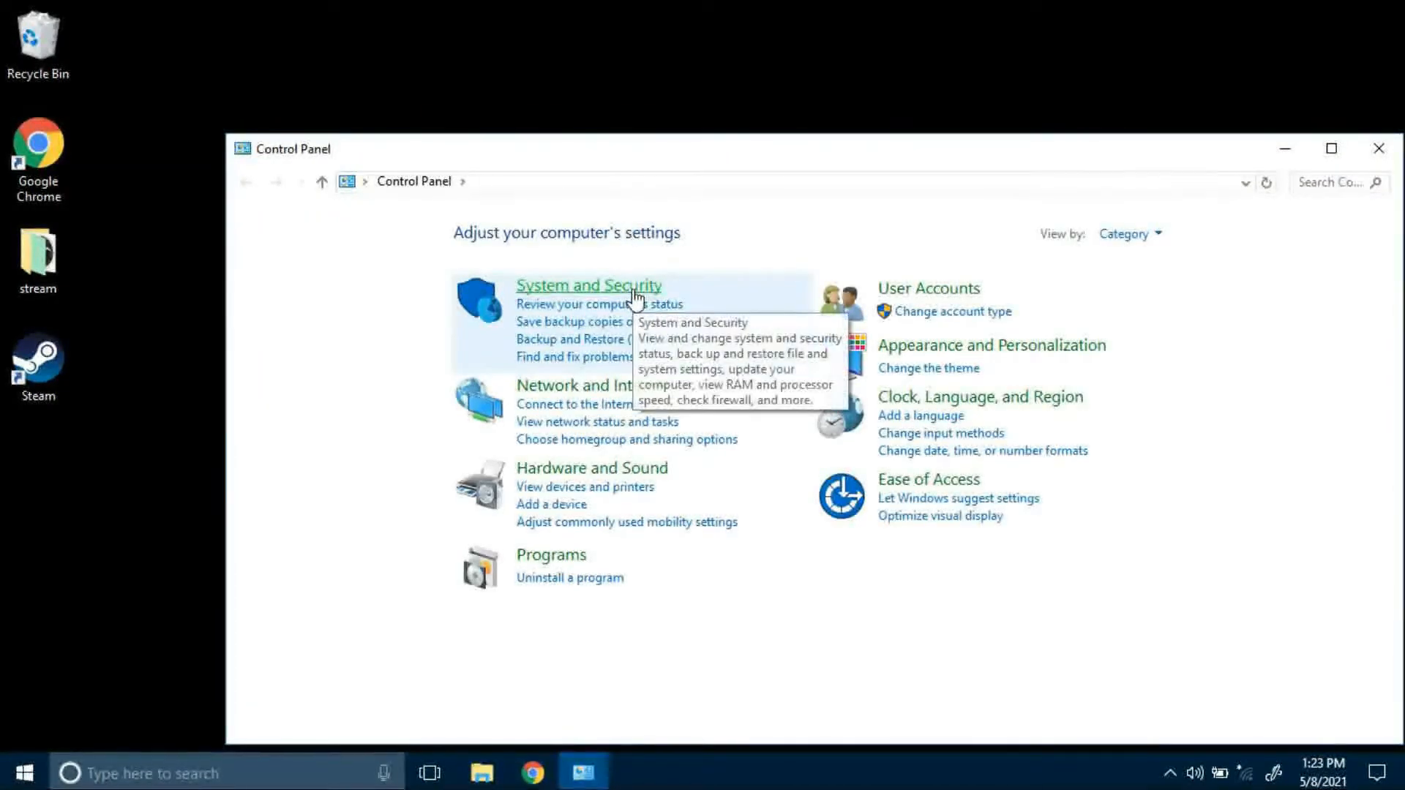
click(634, 289)
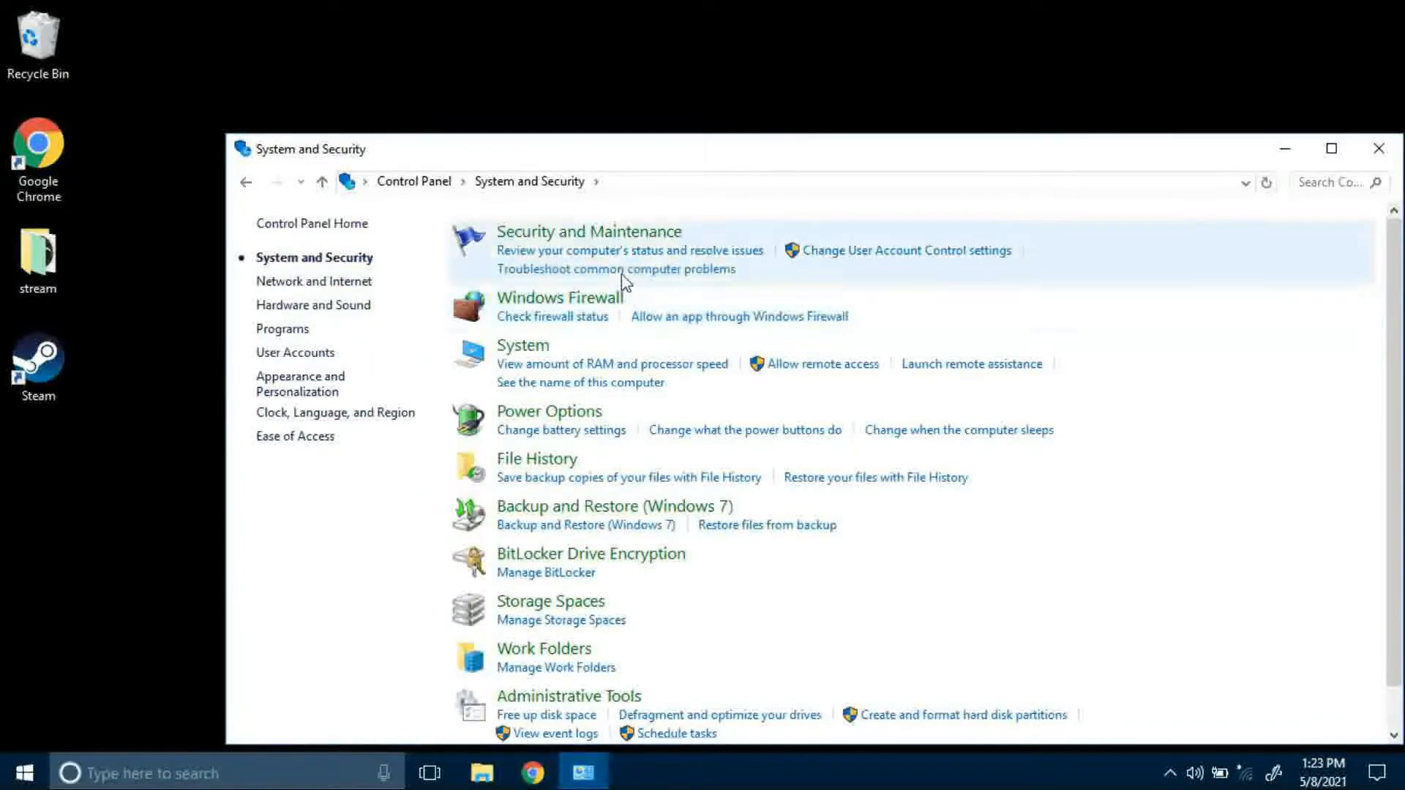
click(567, 242)
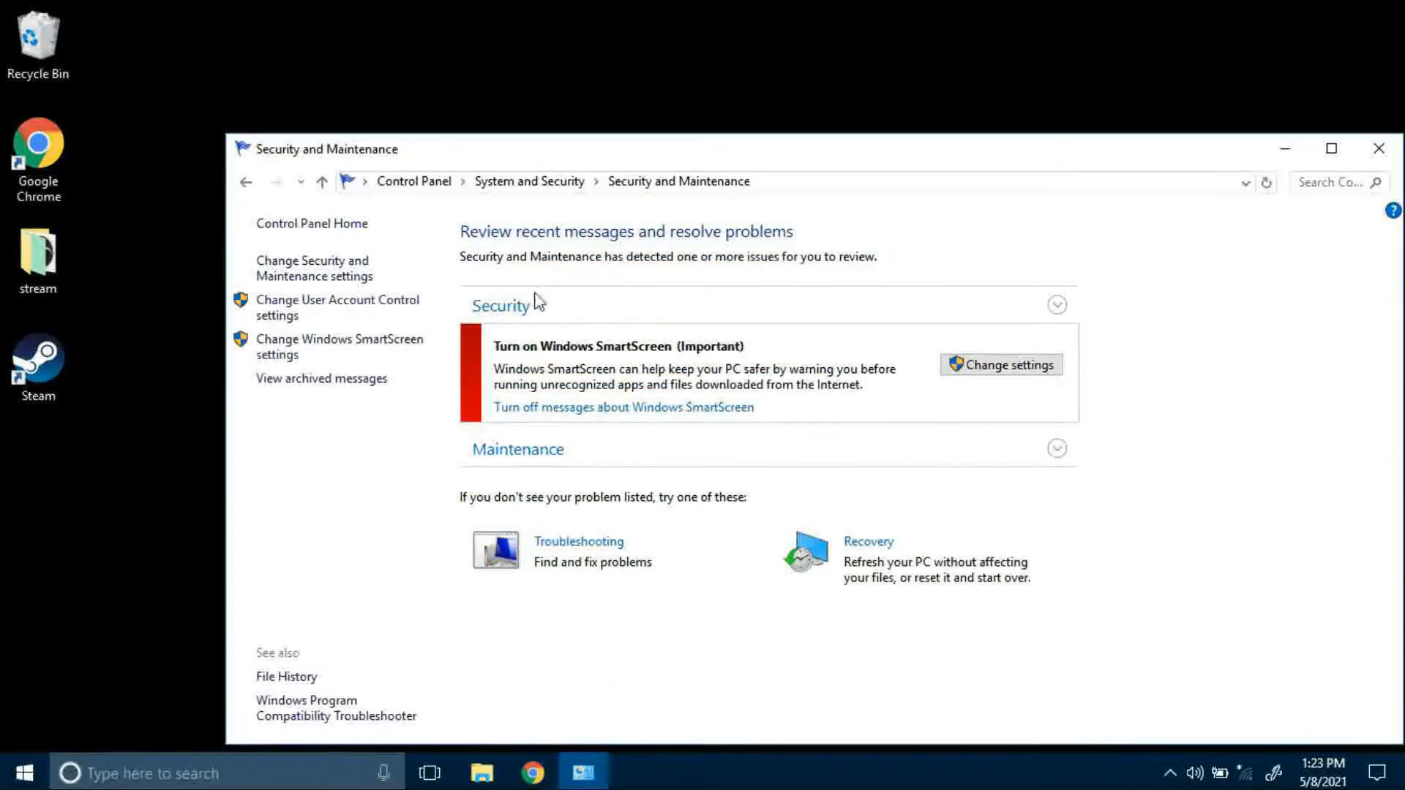
In the Automatic Maintenance settings, allow scheduled maintenance to wake up the computer at the scheduled time
click(1057, 448)
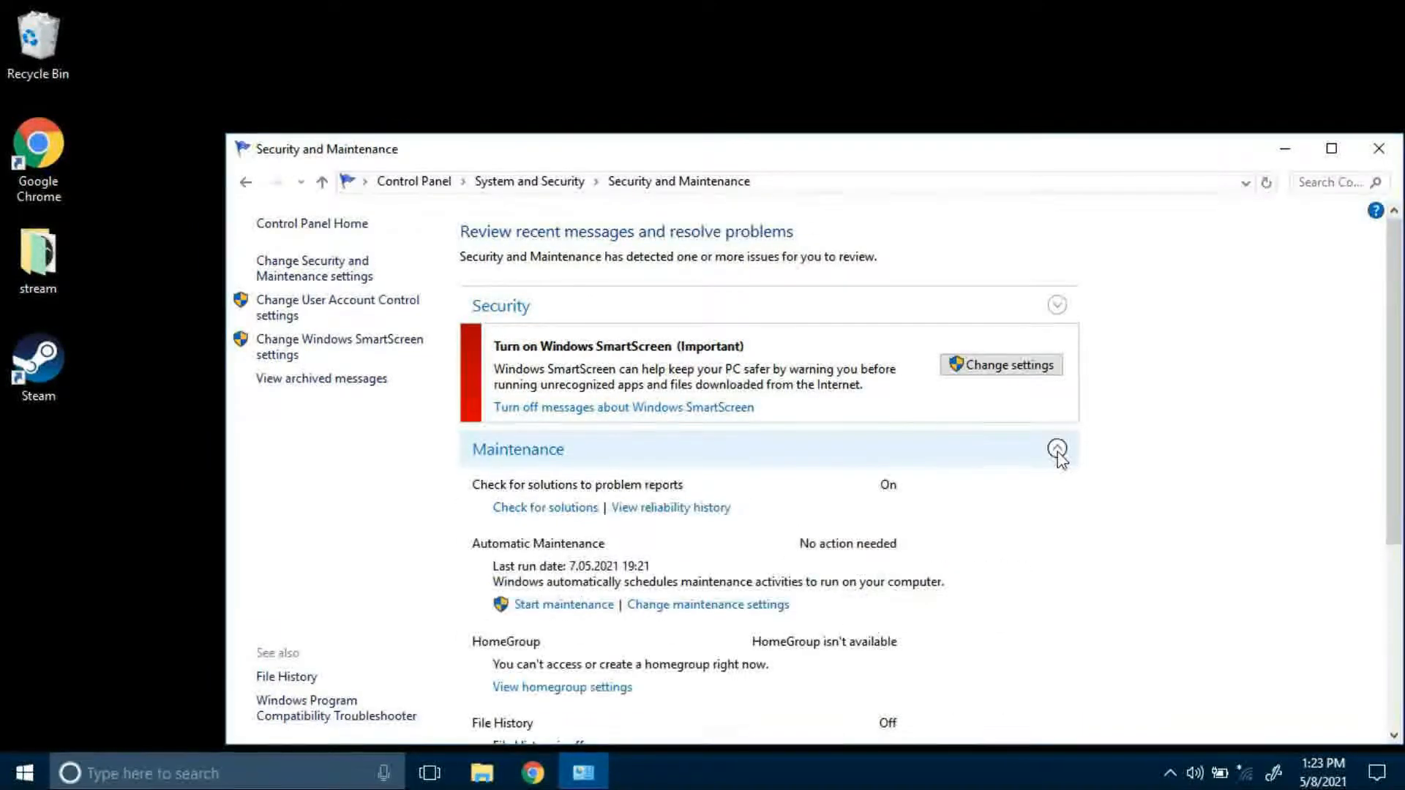
scroll(1060, 459, down, 1)
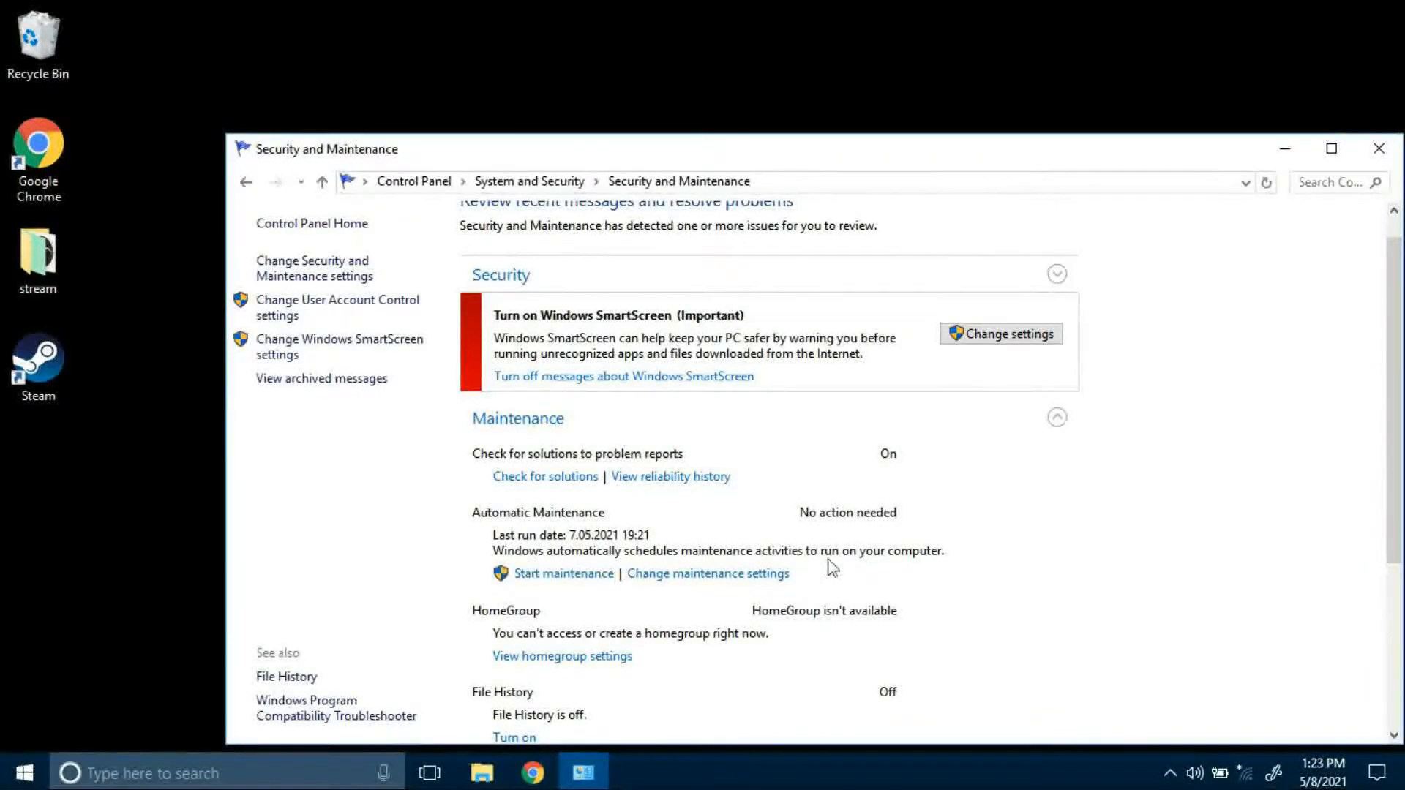
click(701, 575)
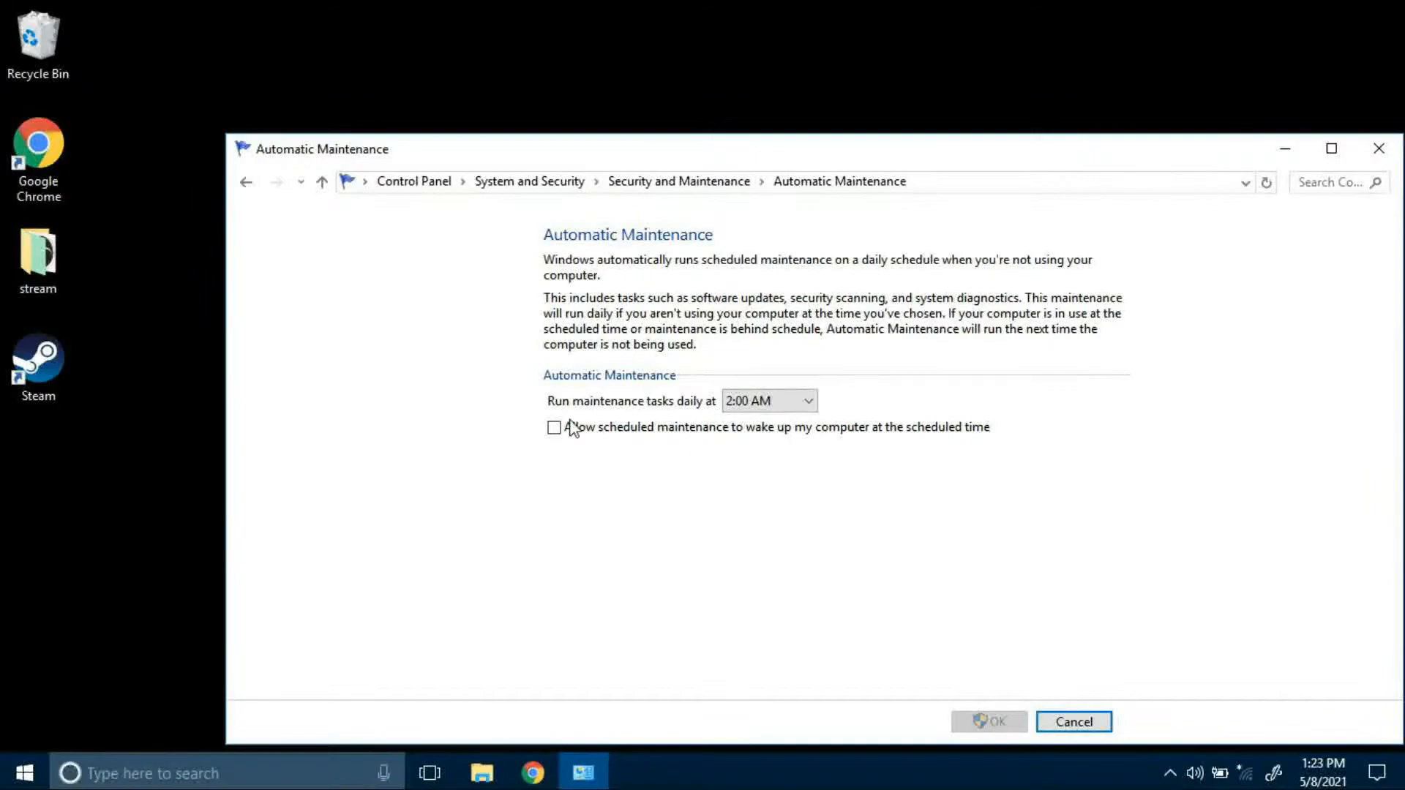
click(555, 430)
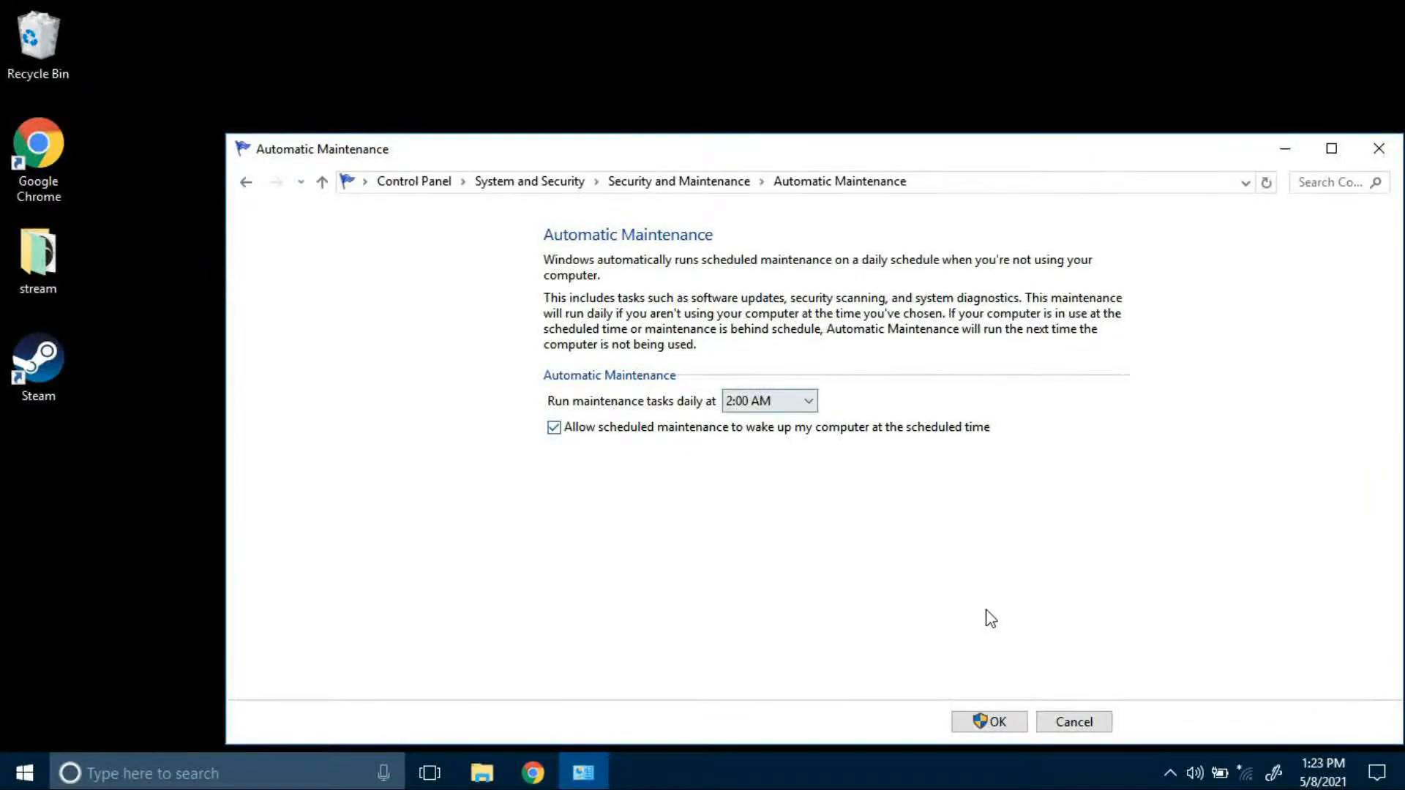
click(991, 723)
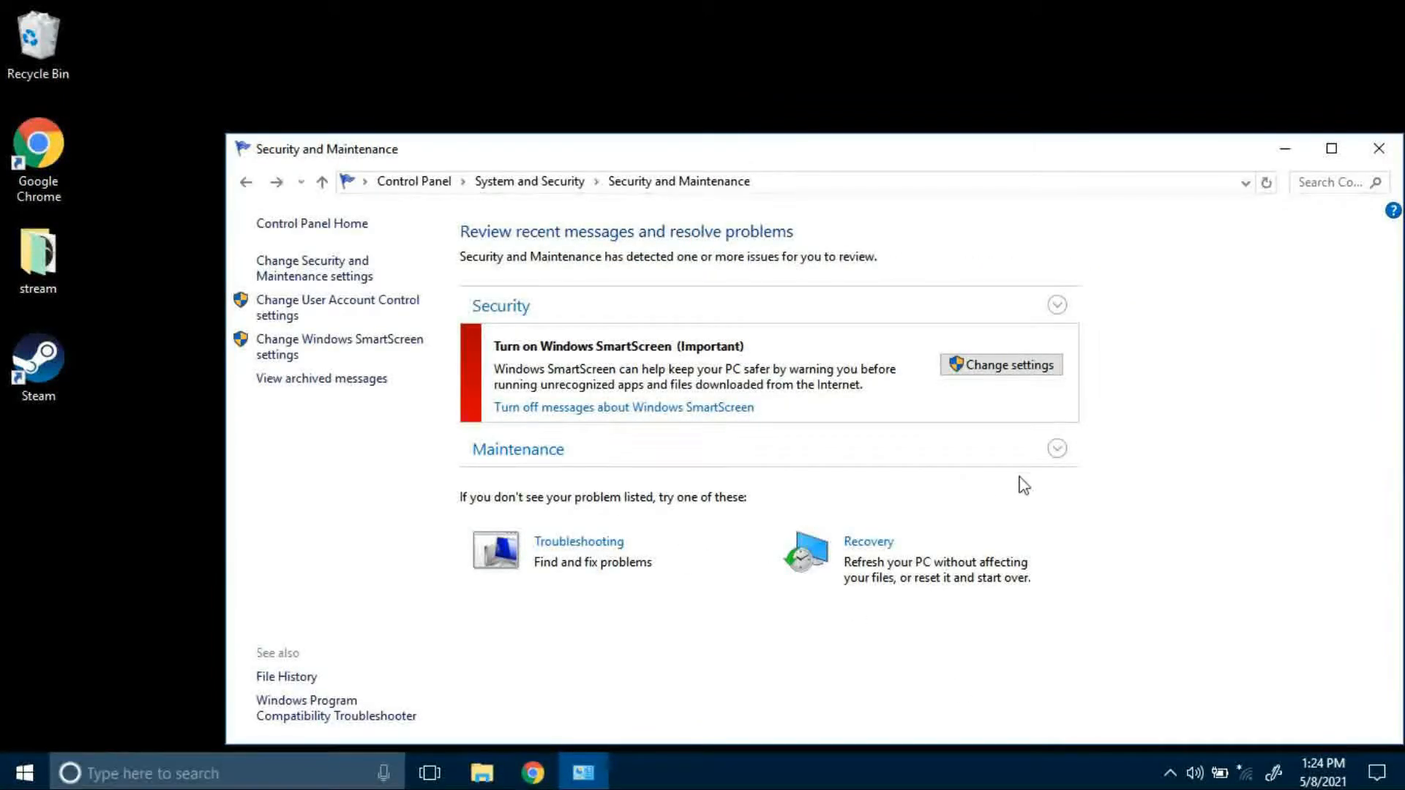
Start Automatic Maintenance manually and close the Security and Maintenance window
click(1055, 449)
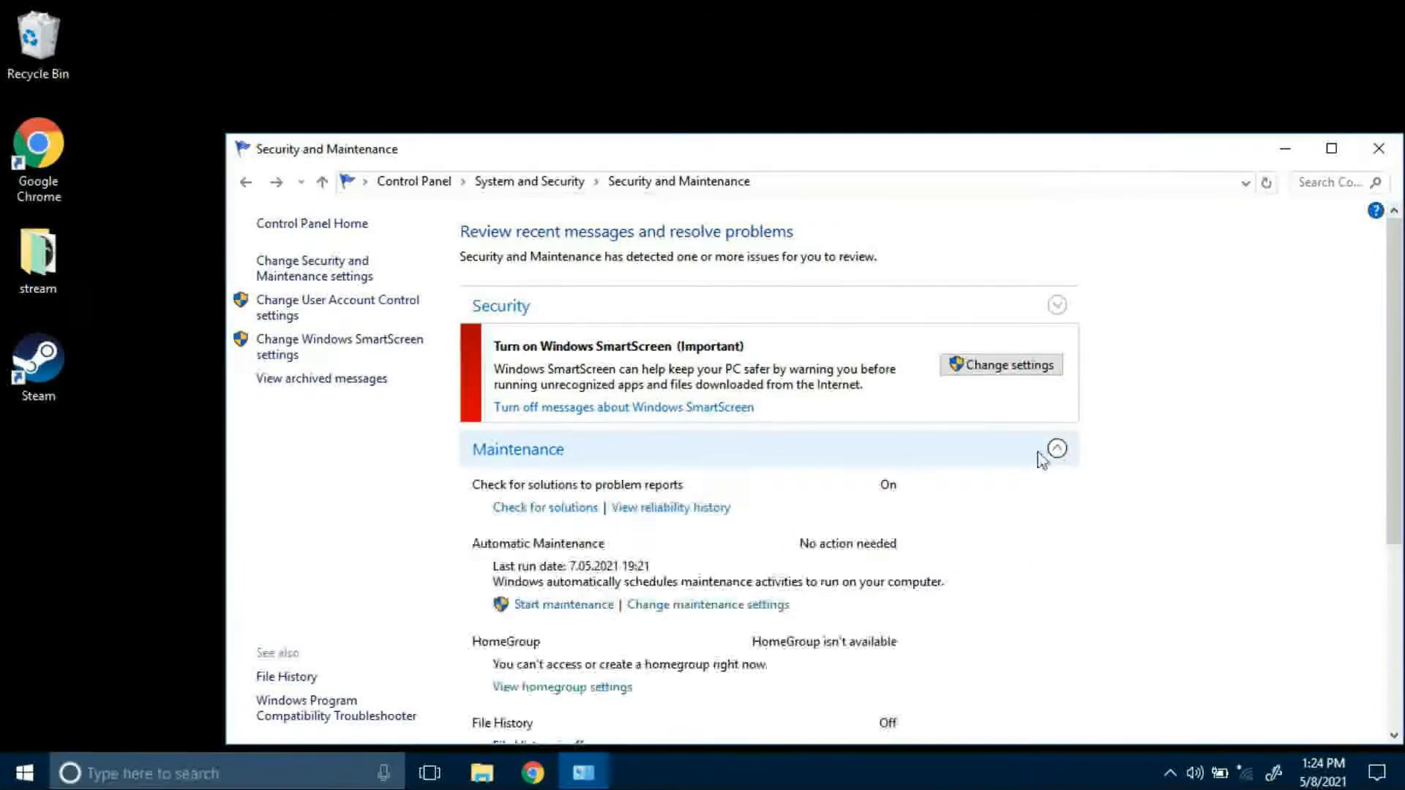
click(600, 608)
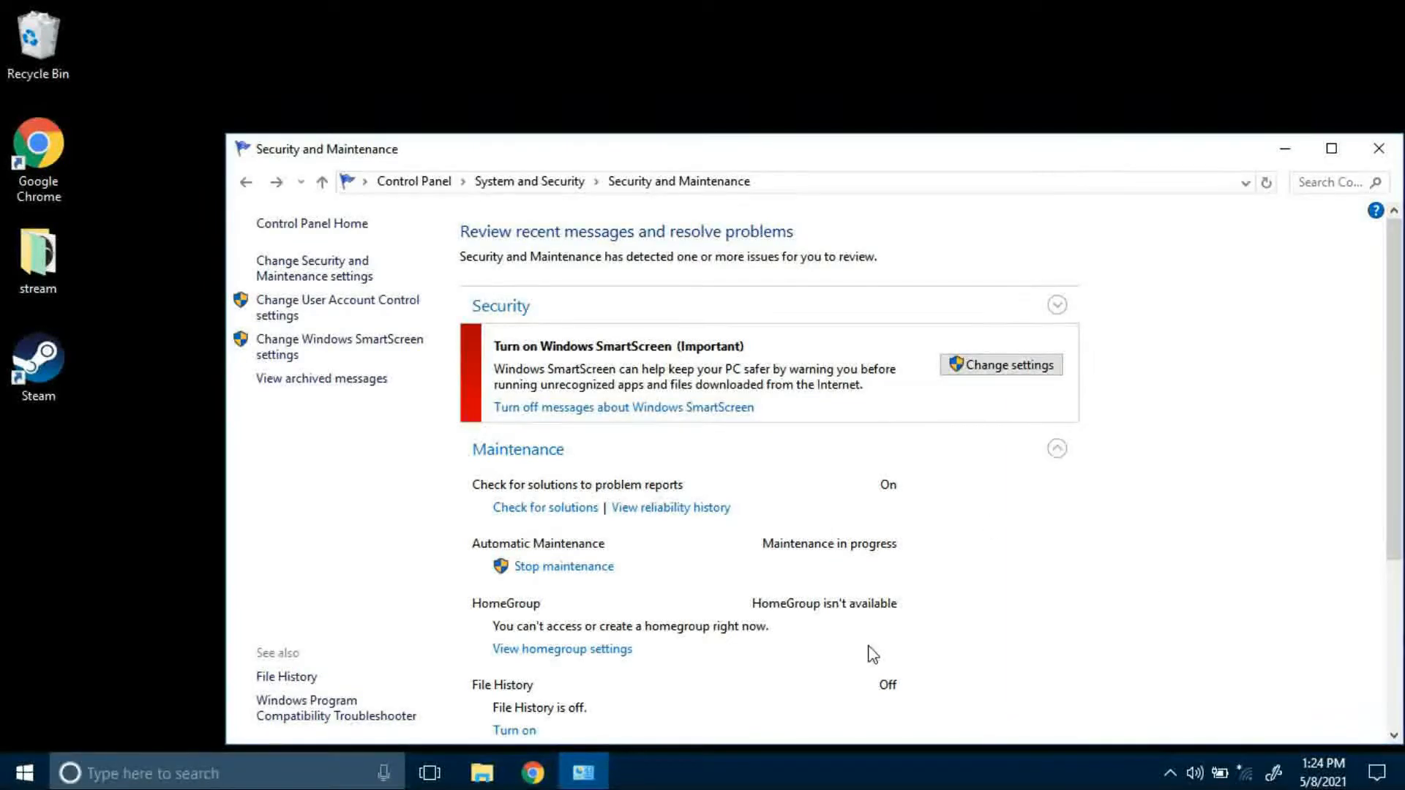
click(1378, 148)
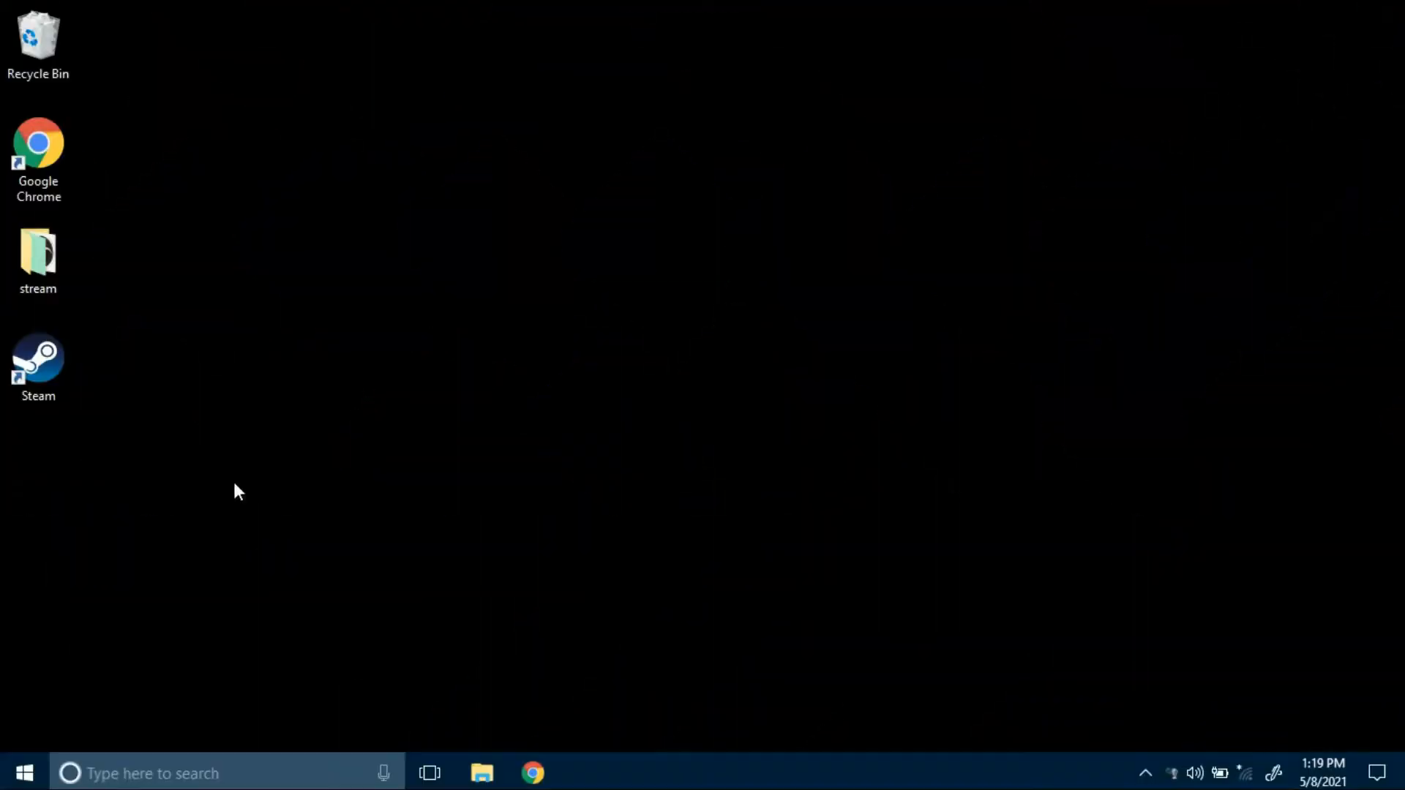
Run msconfig to open System Configuration and hide all Microsoft services in the list of services
key(super+r)
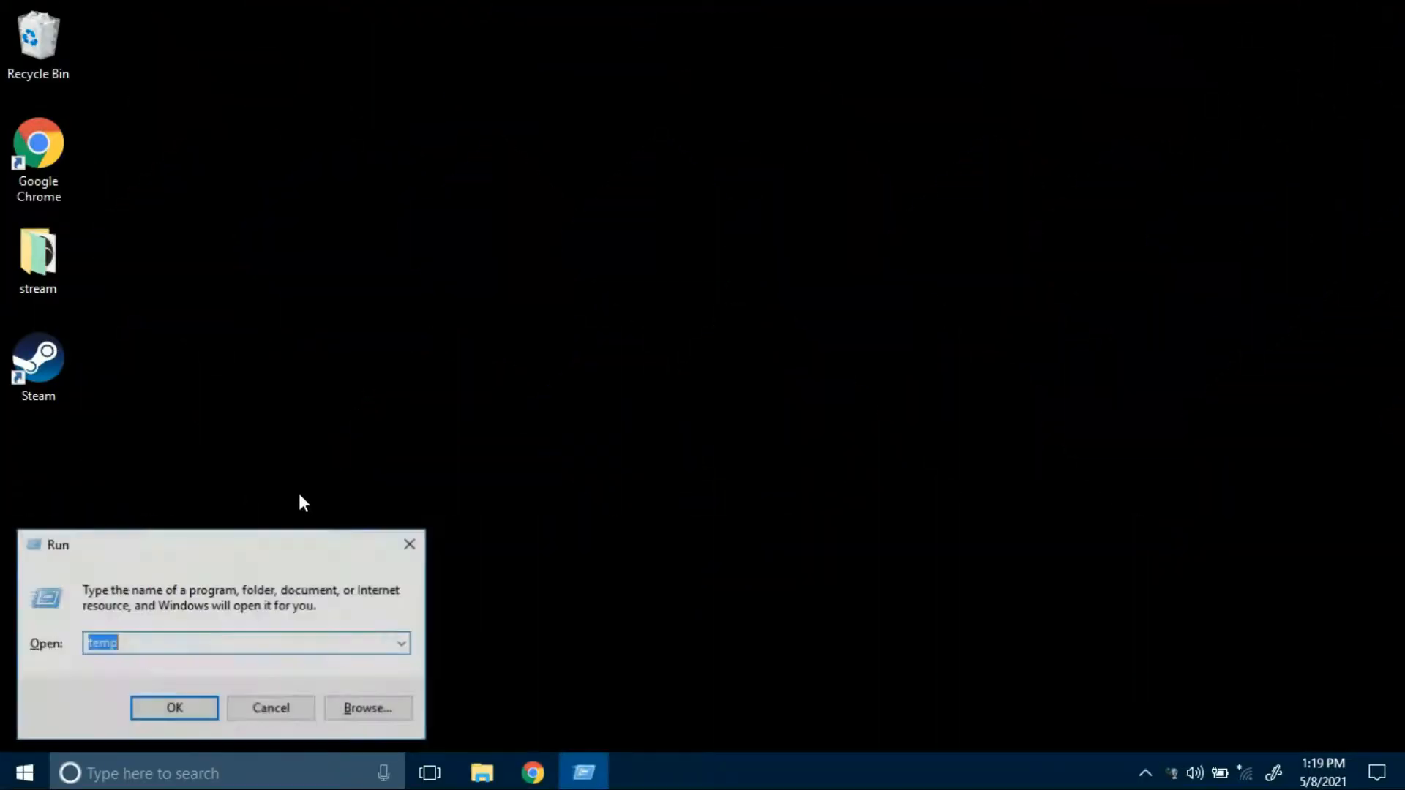
key(BackSpace)
text(msconfig)
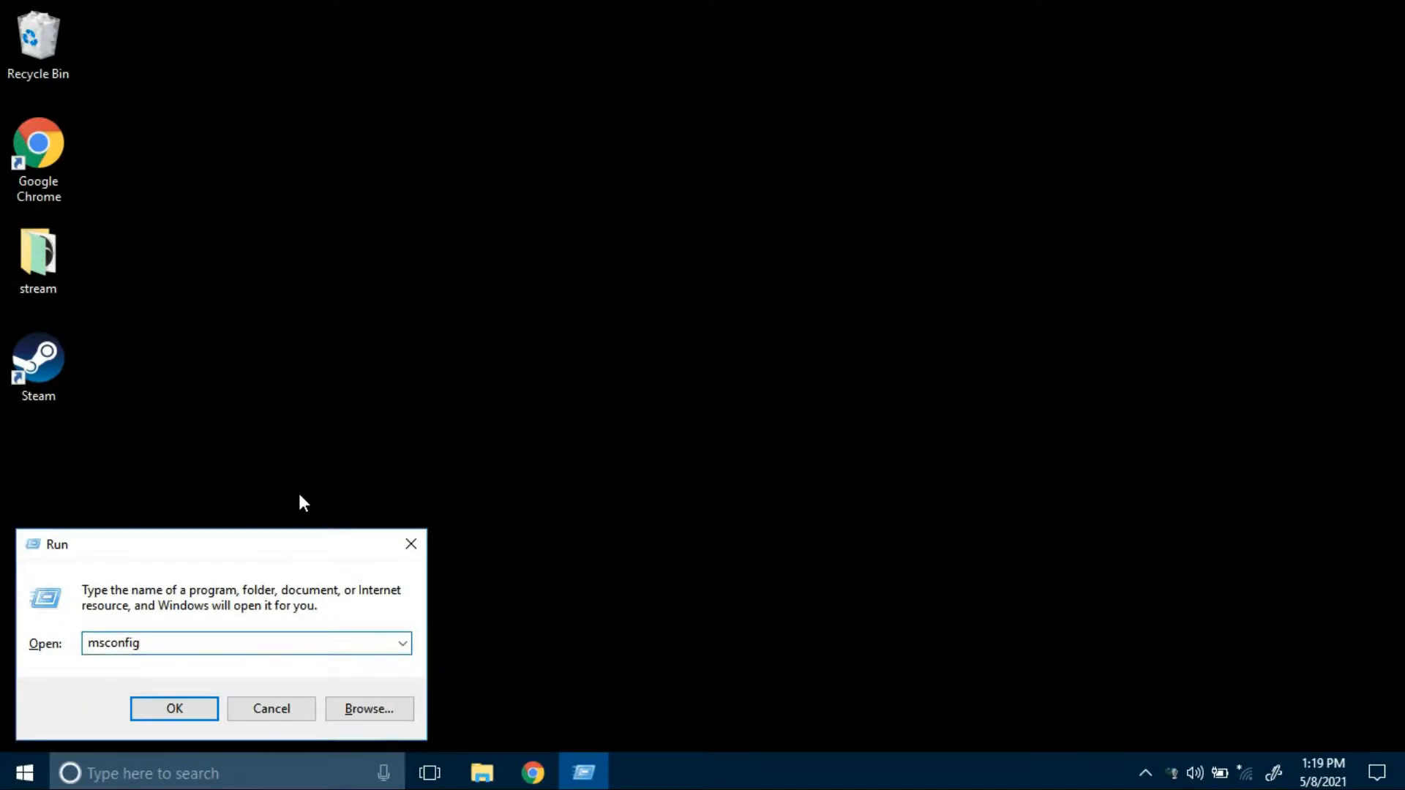
key(Return)
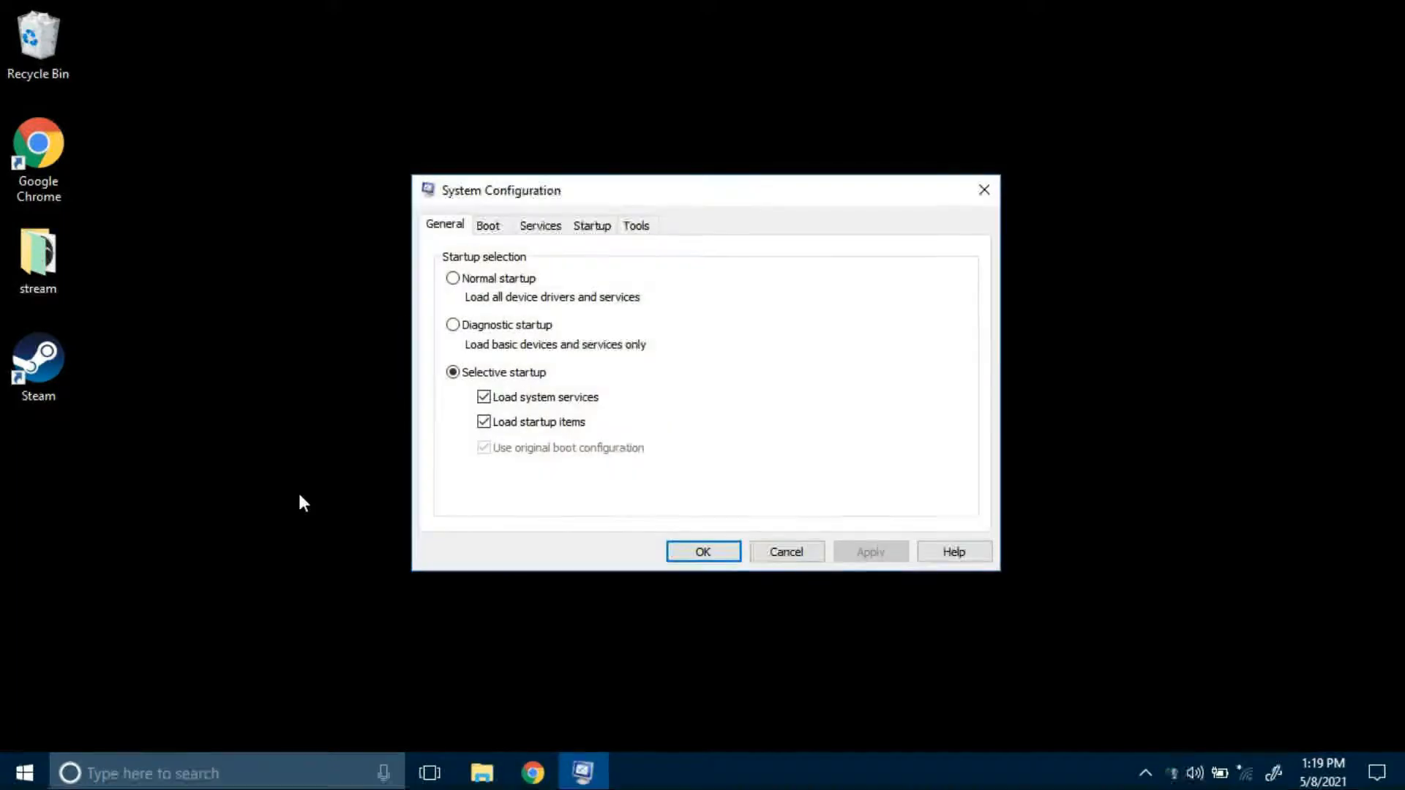
click(531, 228)
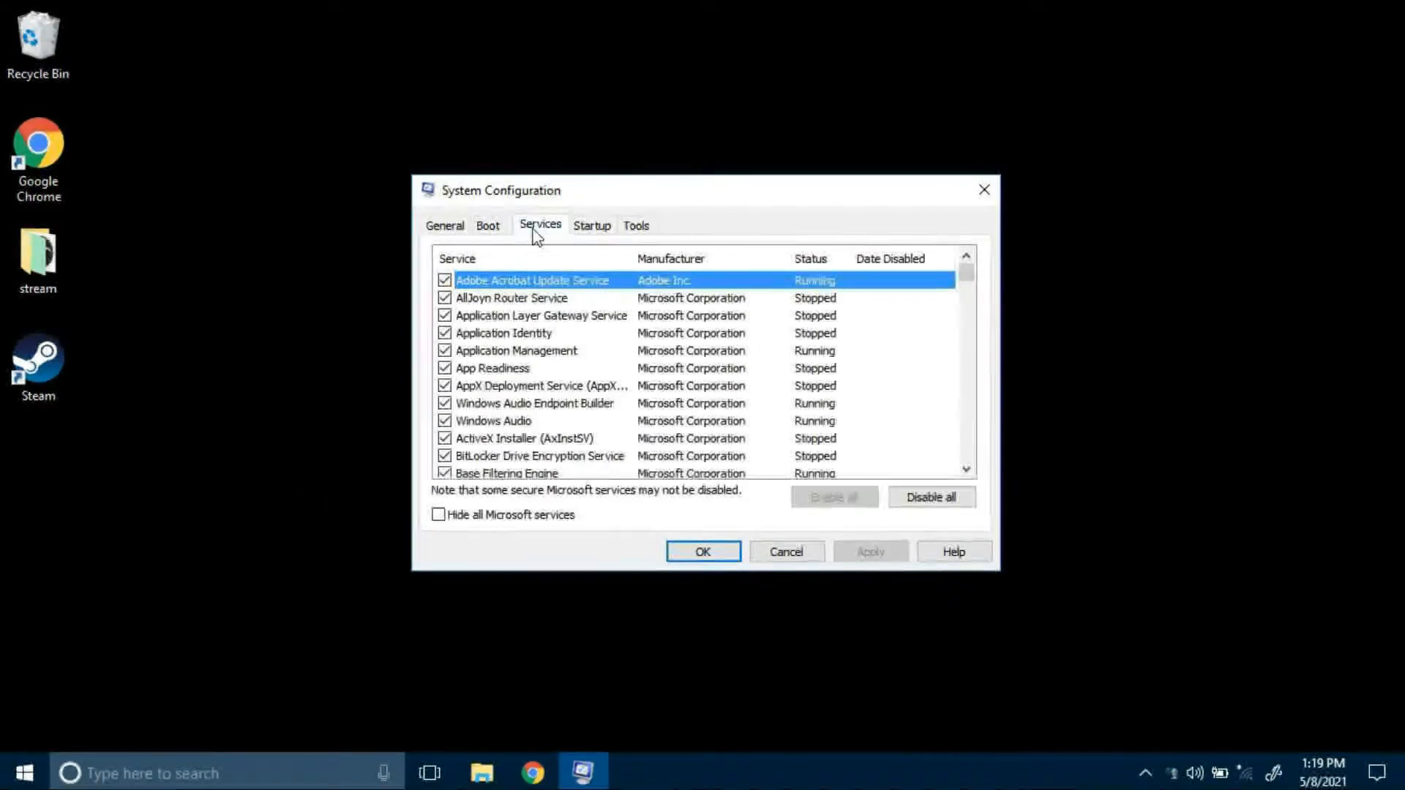
click(438, 515)
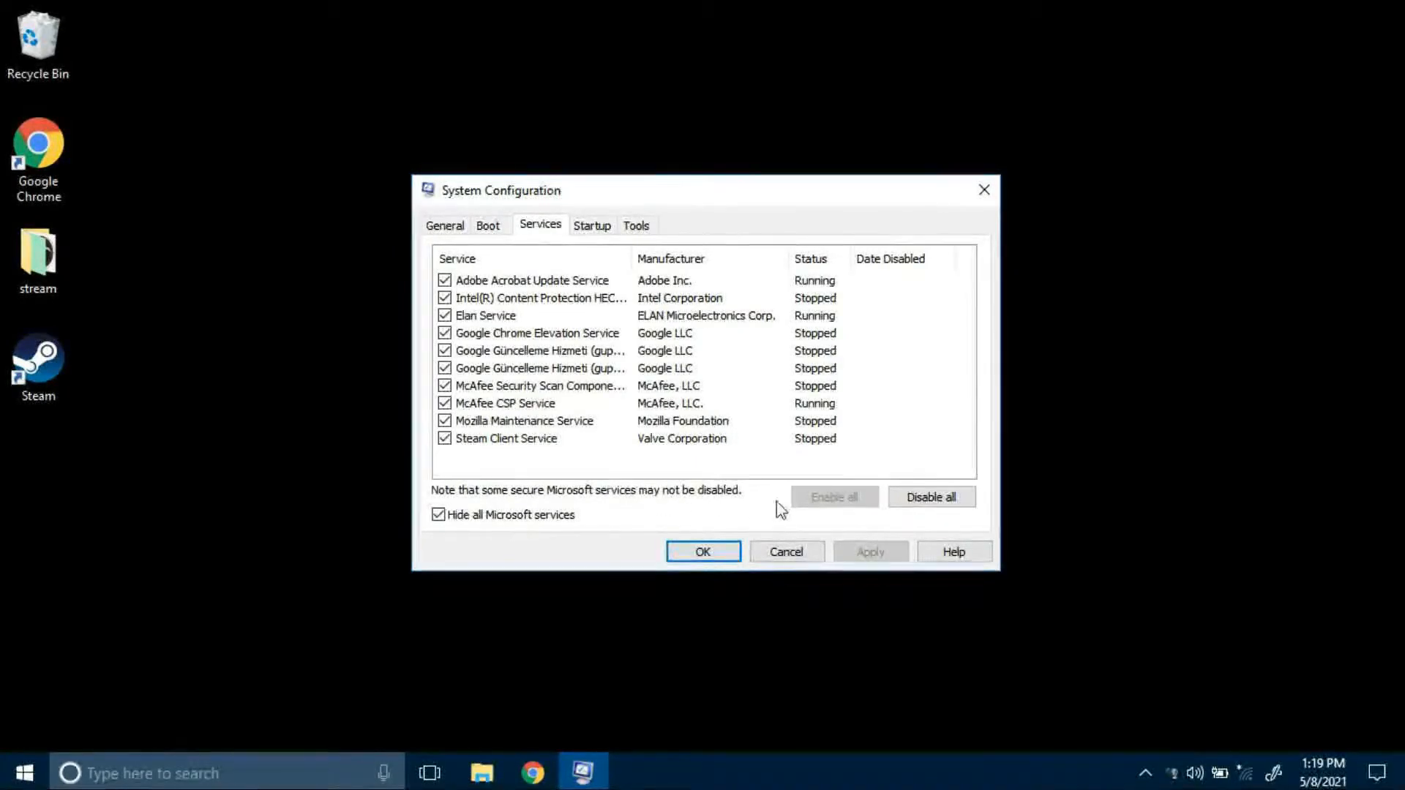
Disable Steam Client Service in the services list and enable it again
click(445, 439)
click(466, 439)
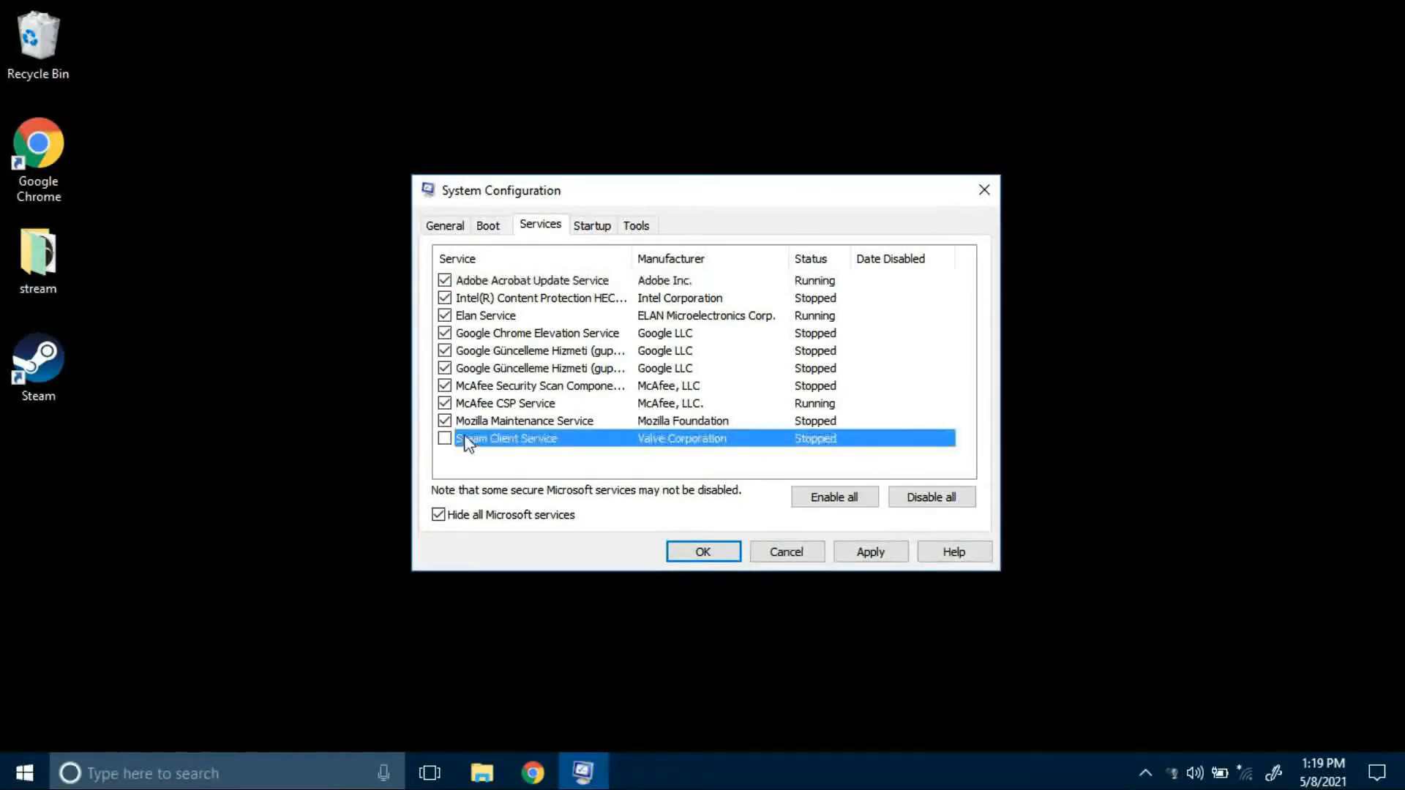
click(444, 439)
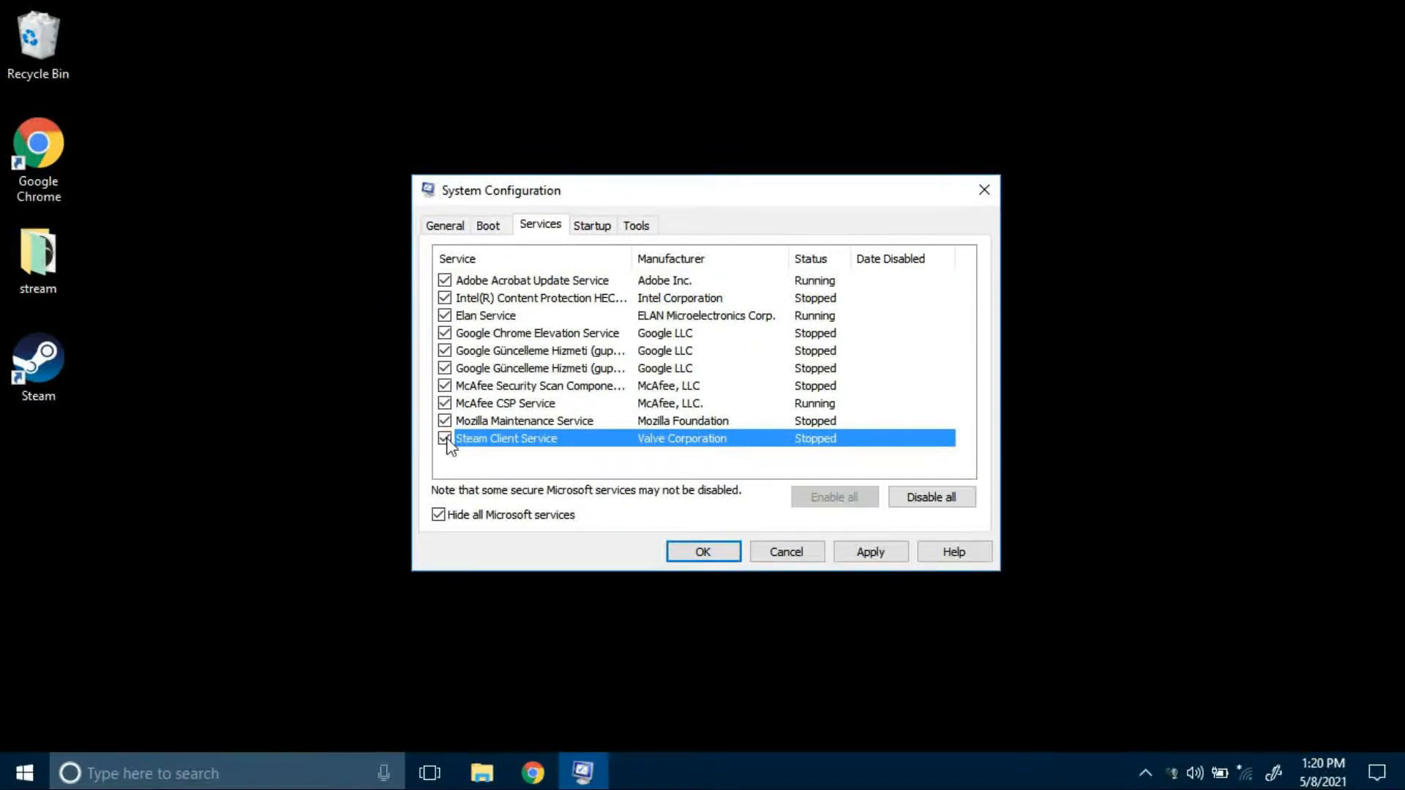
Disable Steam Client Service in the services list and accept the System Configuration changes
click(444, 439)
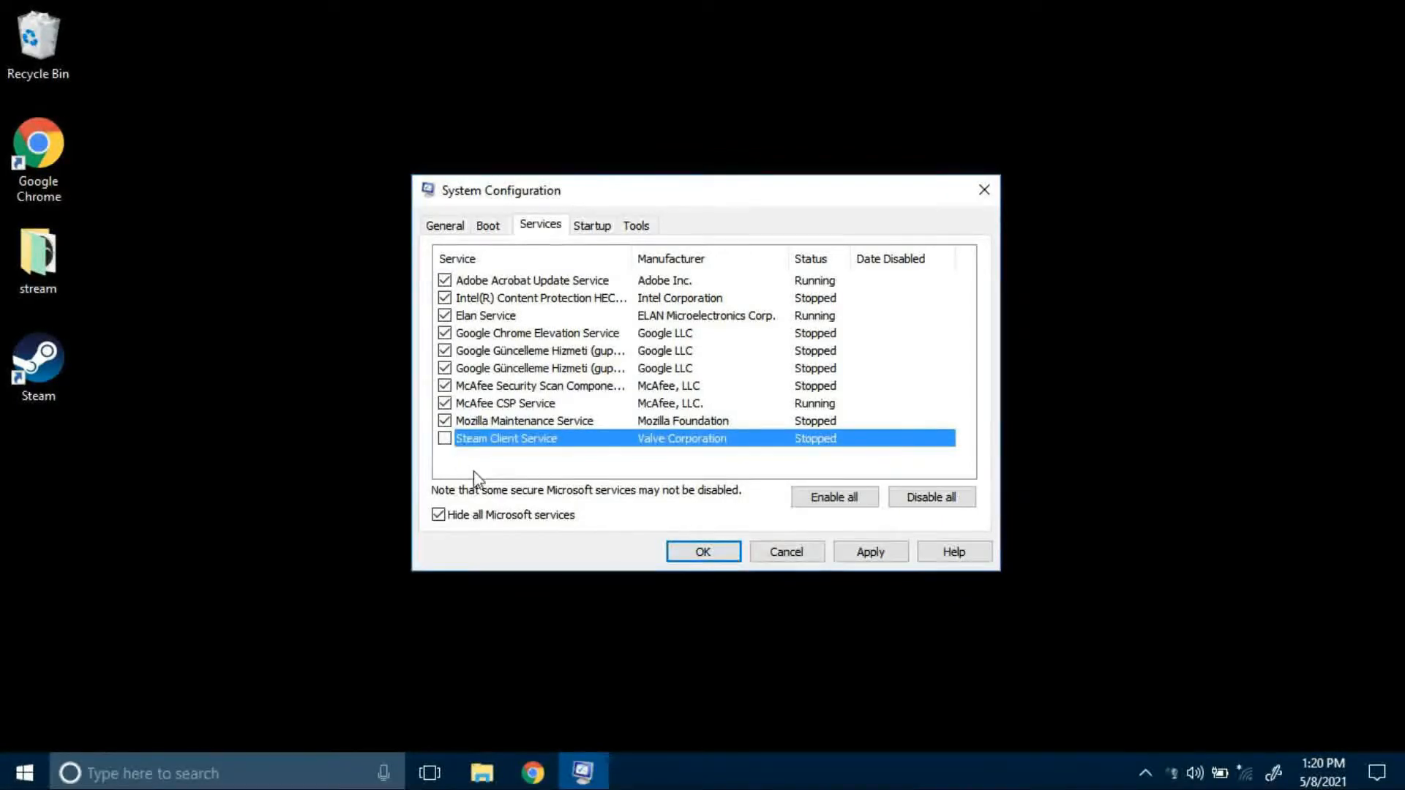
click(724, 558)
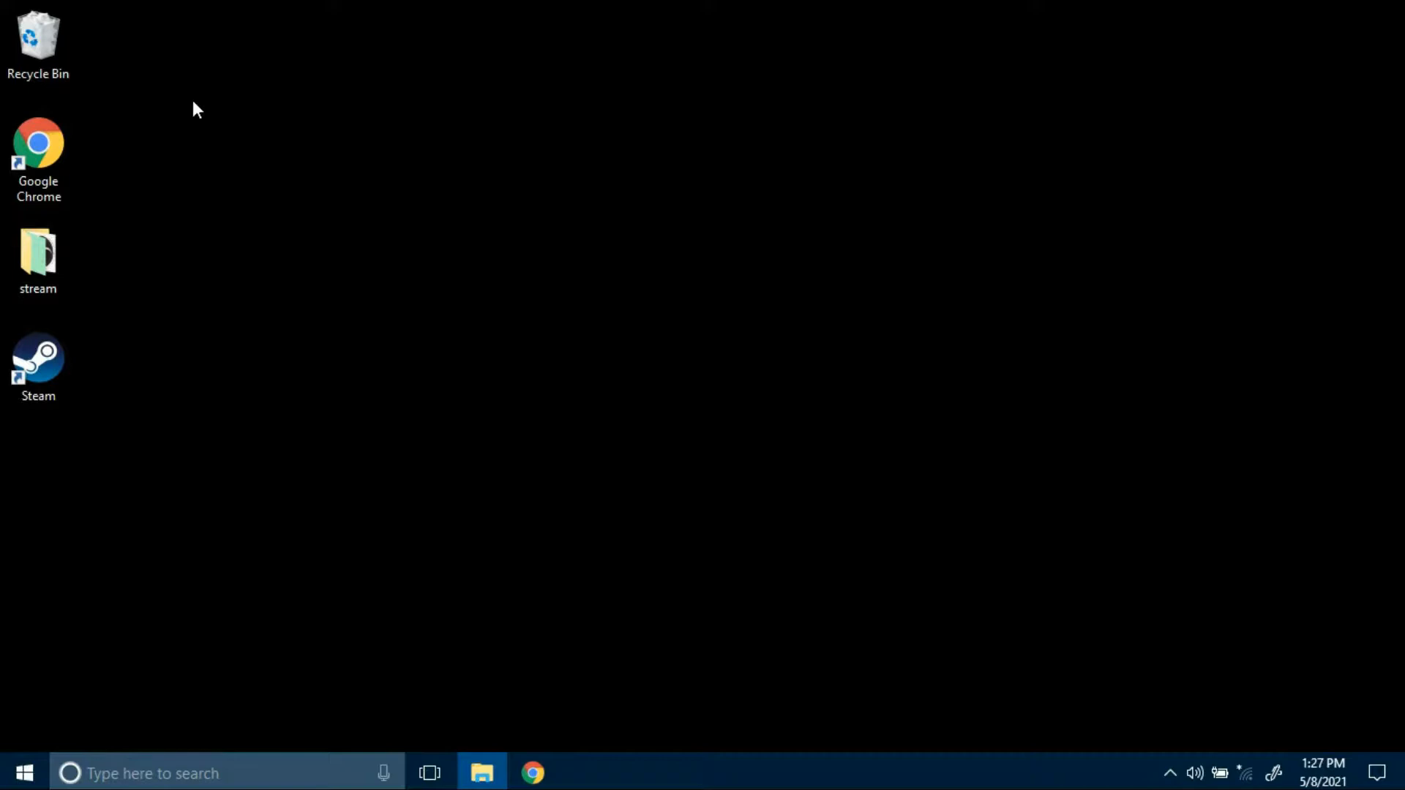
Open the Notifications & actions settings and toggle "Get tips, tricks, and suggestions as you use Windows"
click(229, 774)
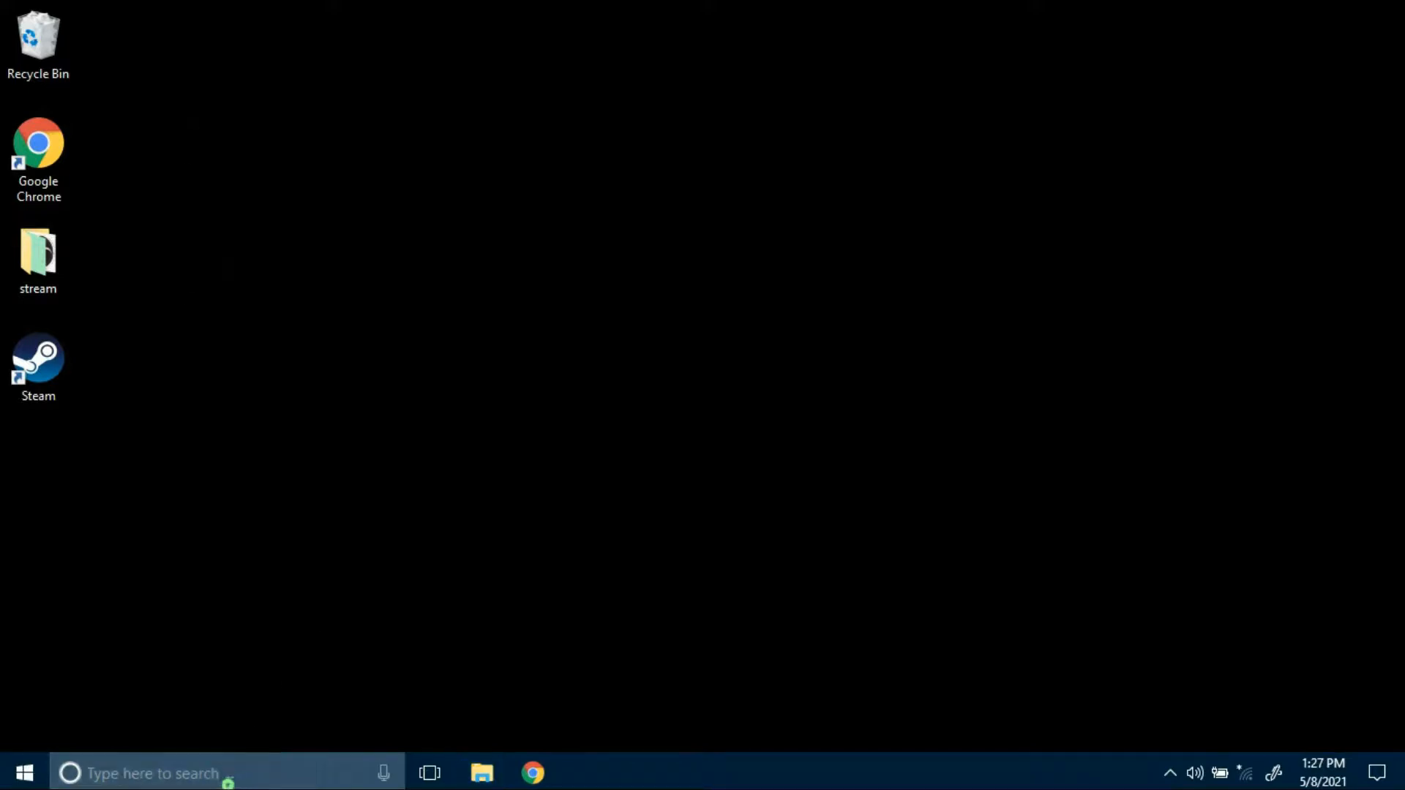
text(noti)
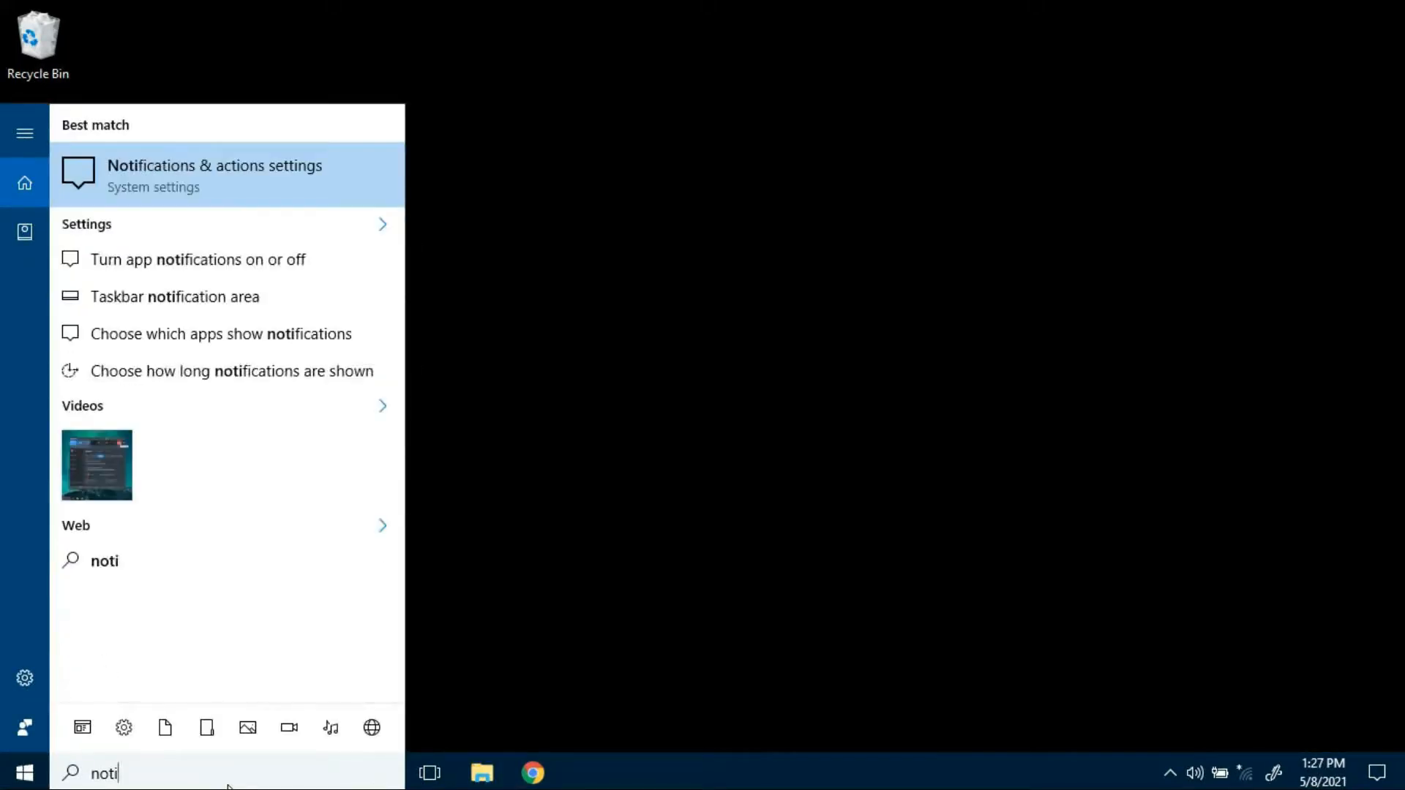
click(313, 188)
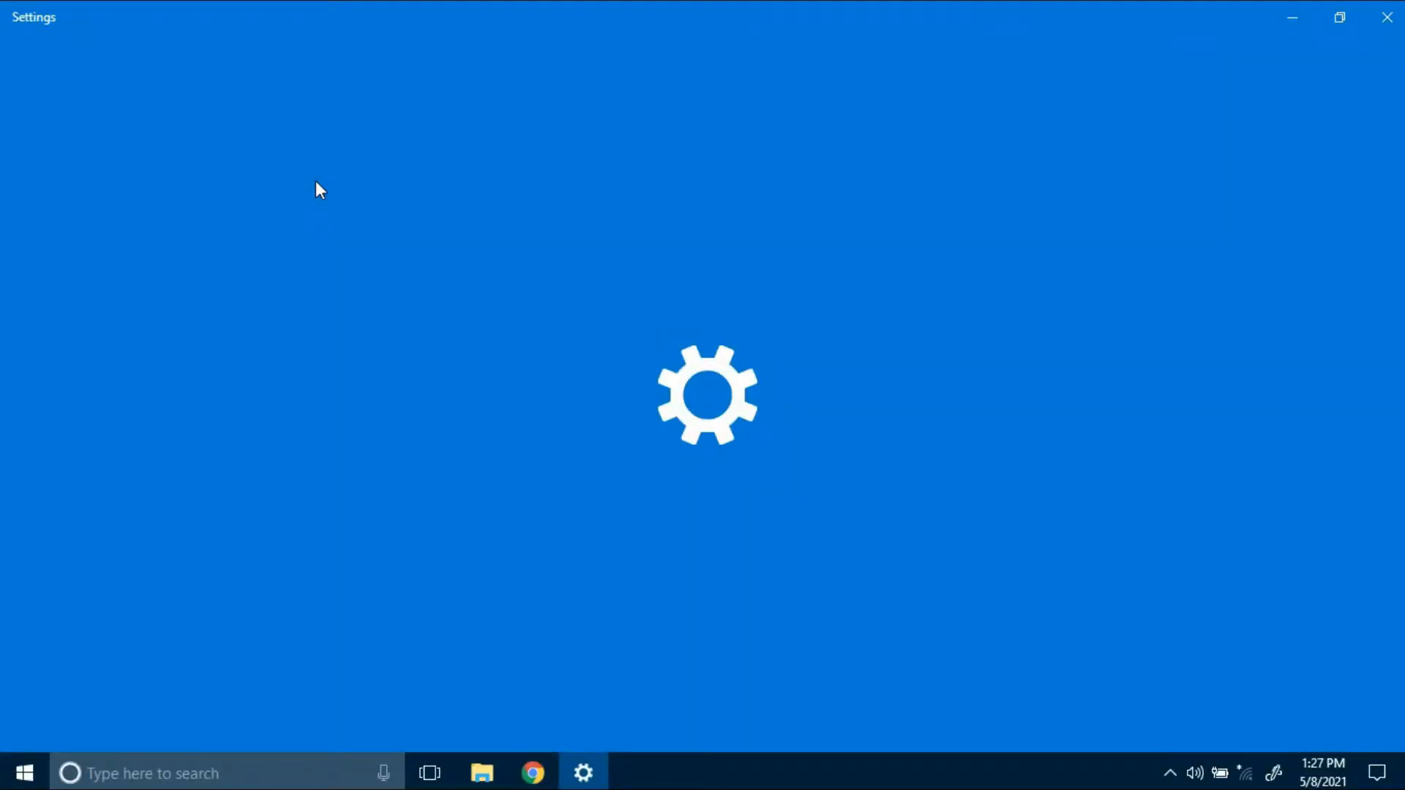
scroll(560, 519, down, 2)
scroll(562, 528, down, 4)
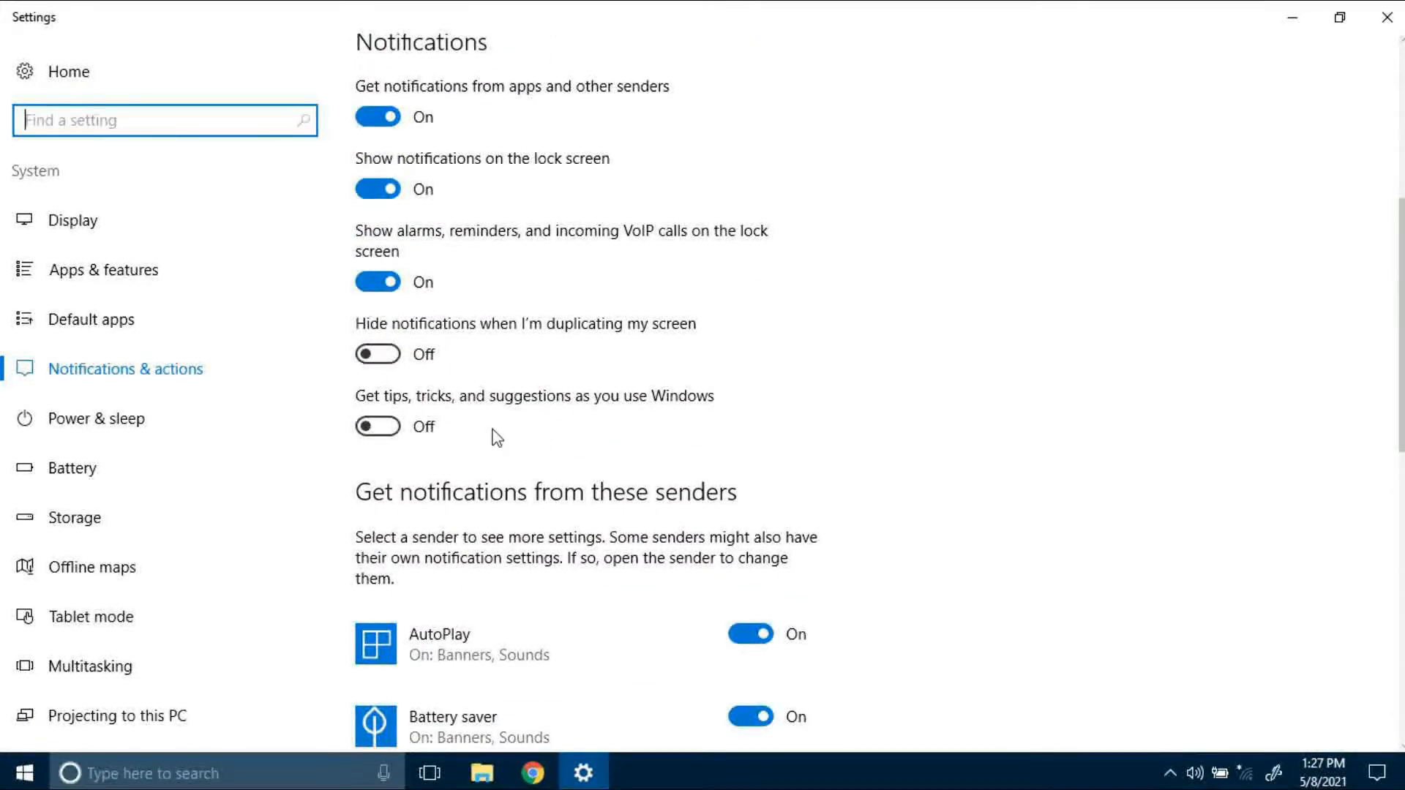
click(379, 430)
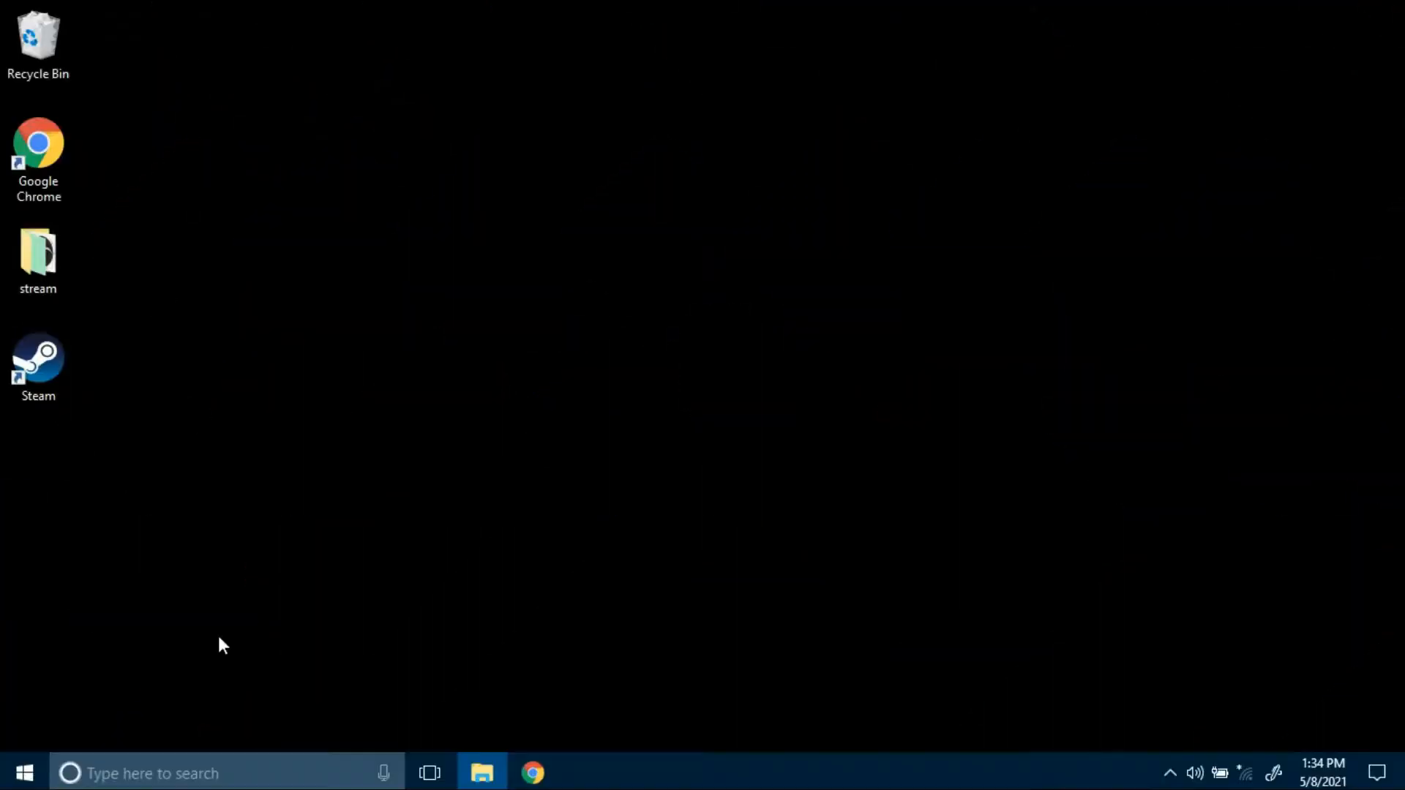
Find Edit power plan through the Windows search and open the advanced power settings of the Power saver plan
click(223, 773)
text(edit)
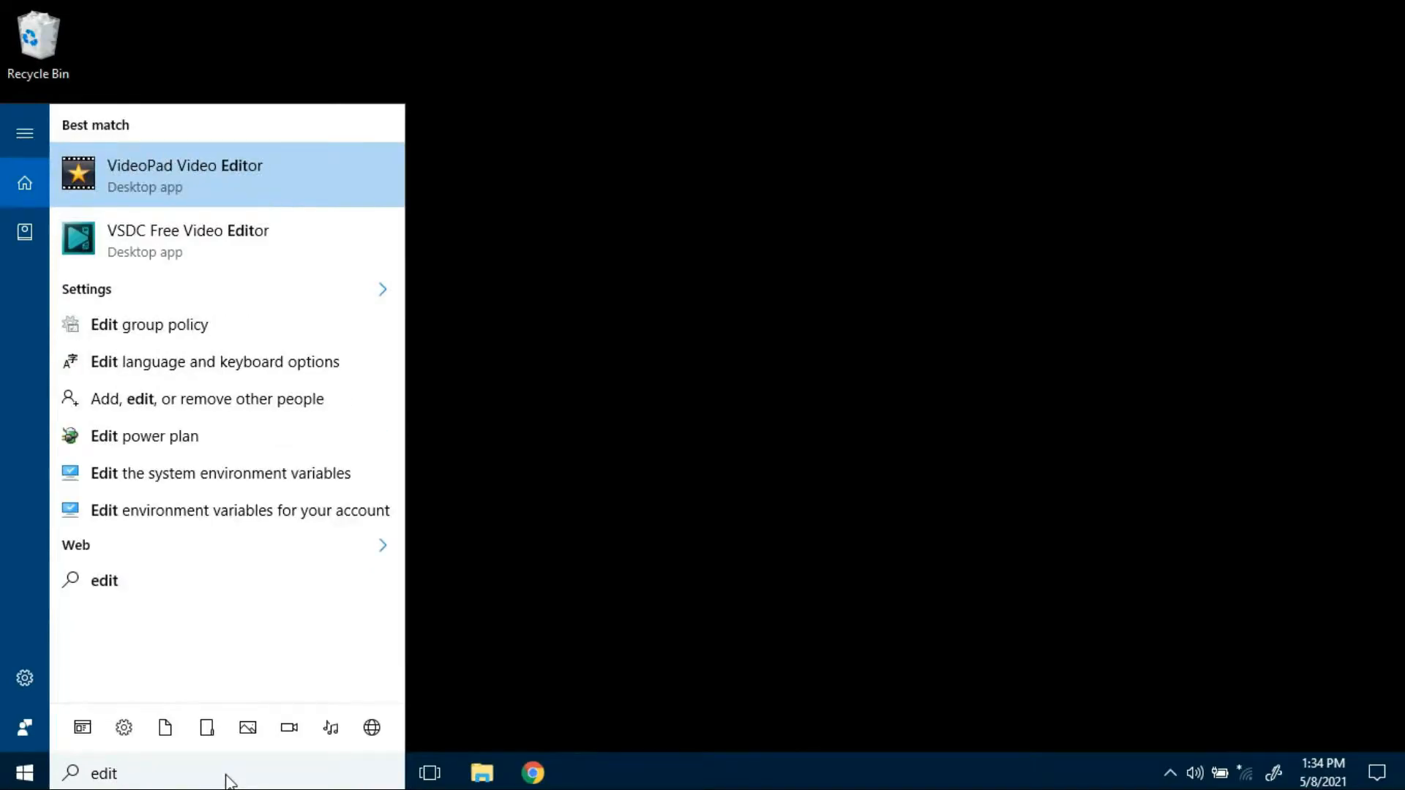
text( power plan)
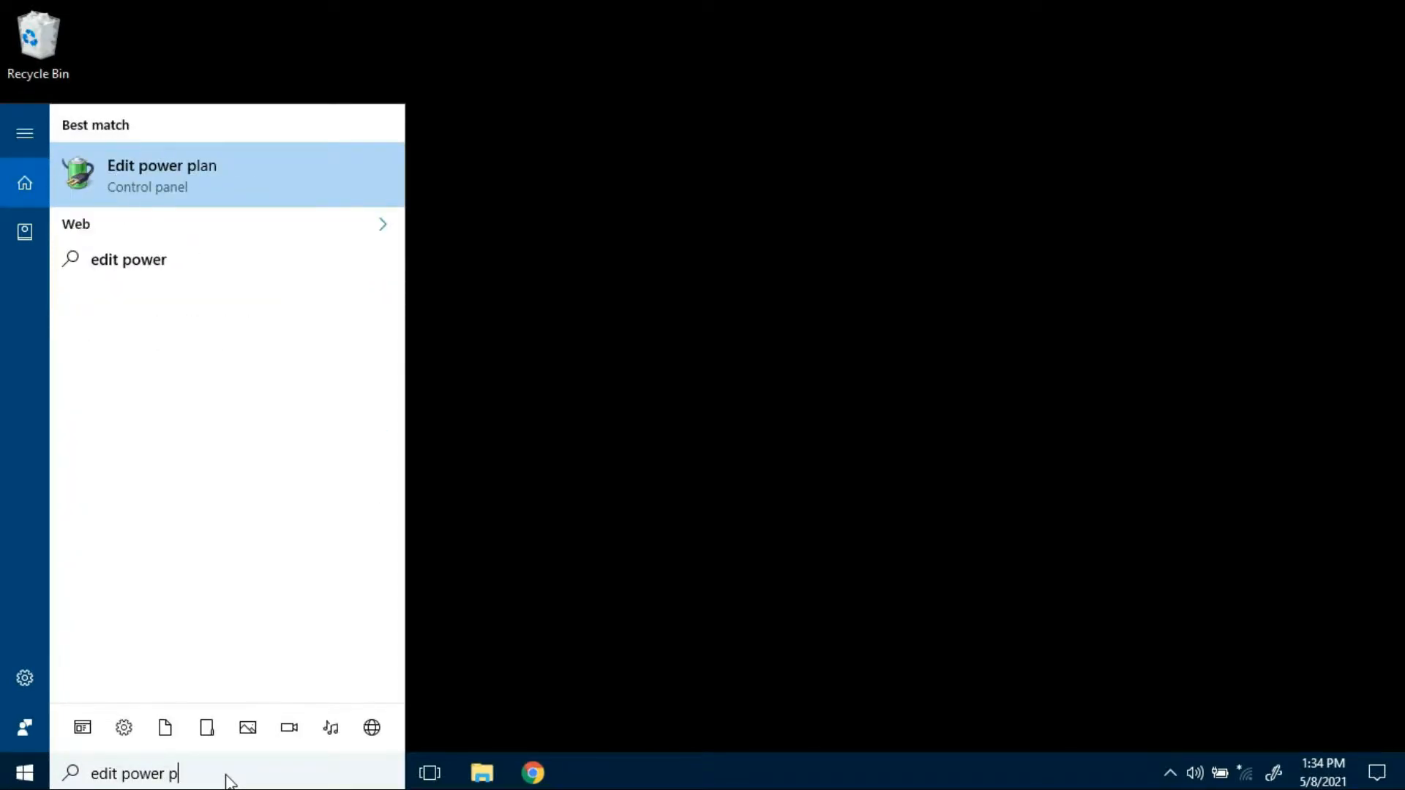
click(215, 174)
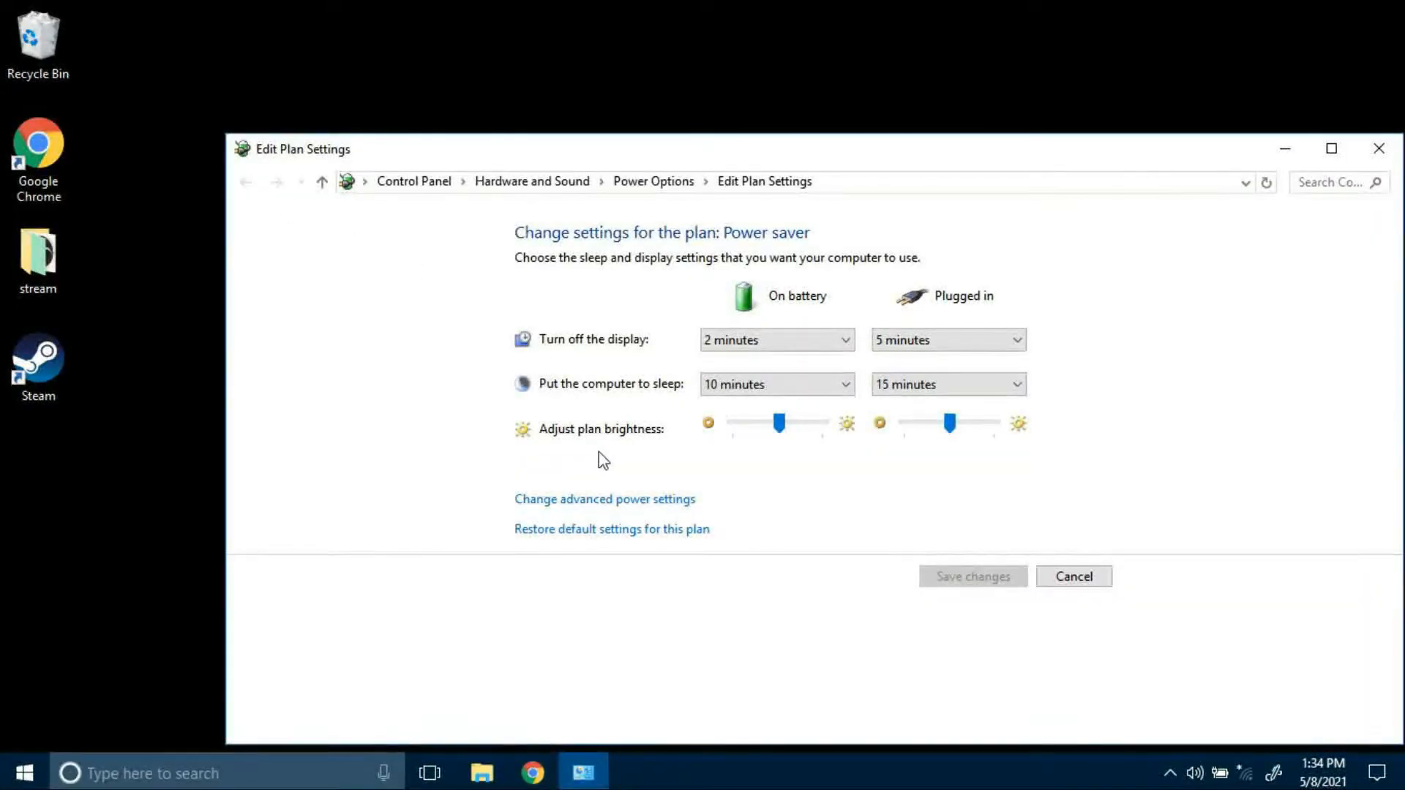
click(603, 500)
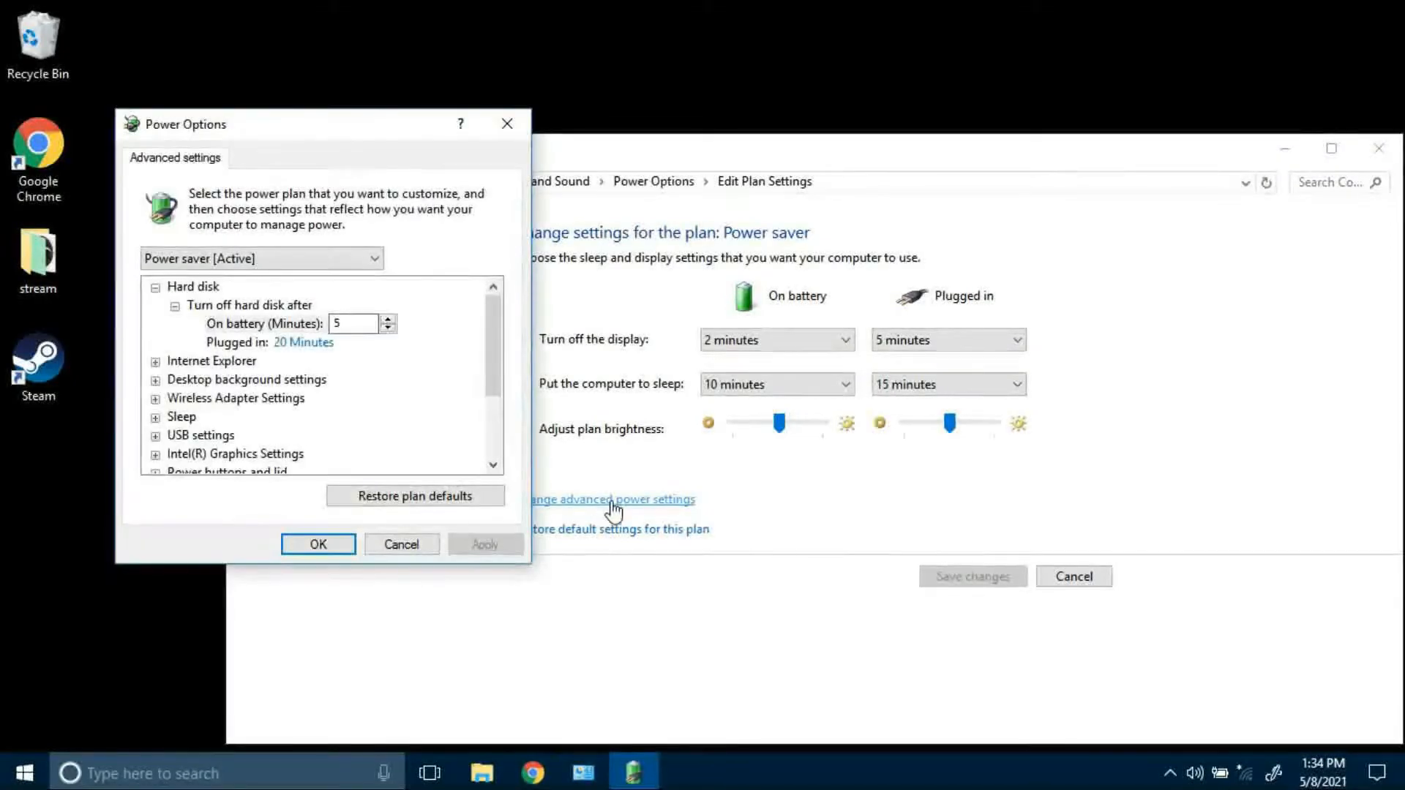
Under Processor power management, set the minimum processor state on battery to 0% and check the plugged-in value
scroll(443, 411, down, 2)
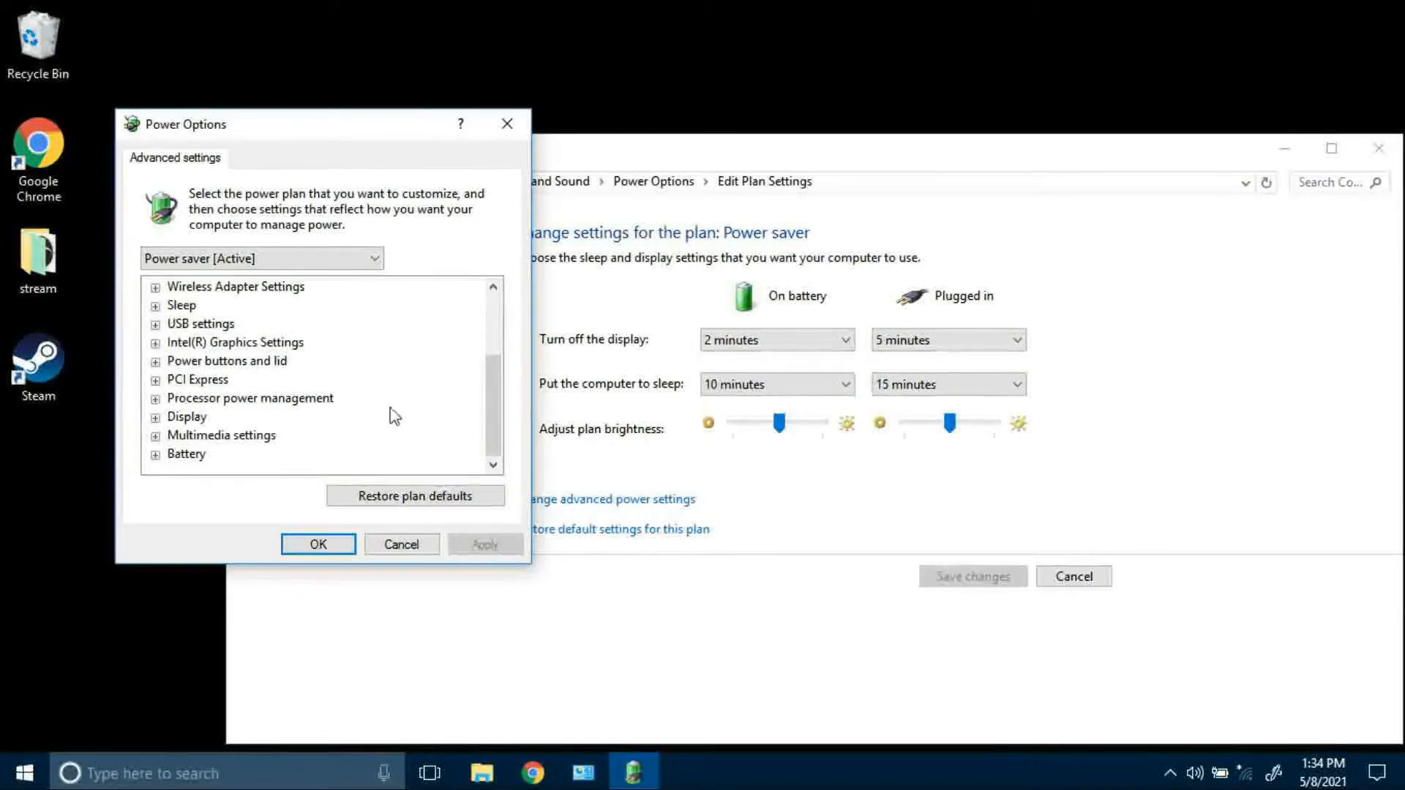
click(156, 400)
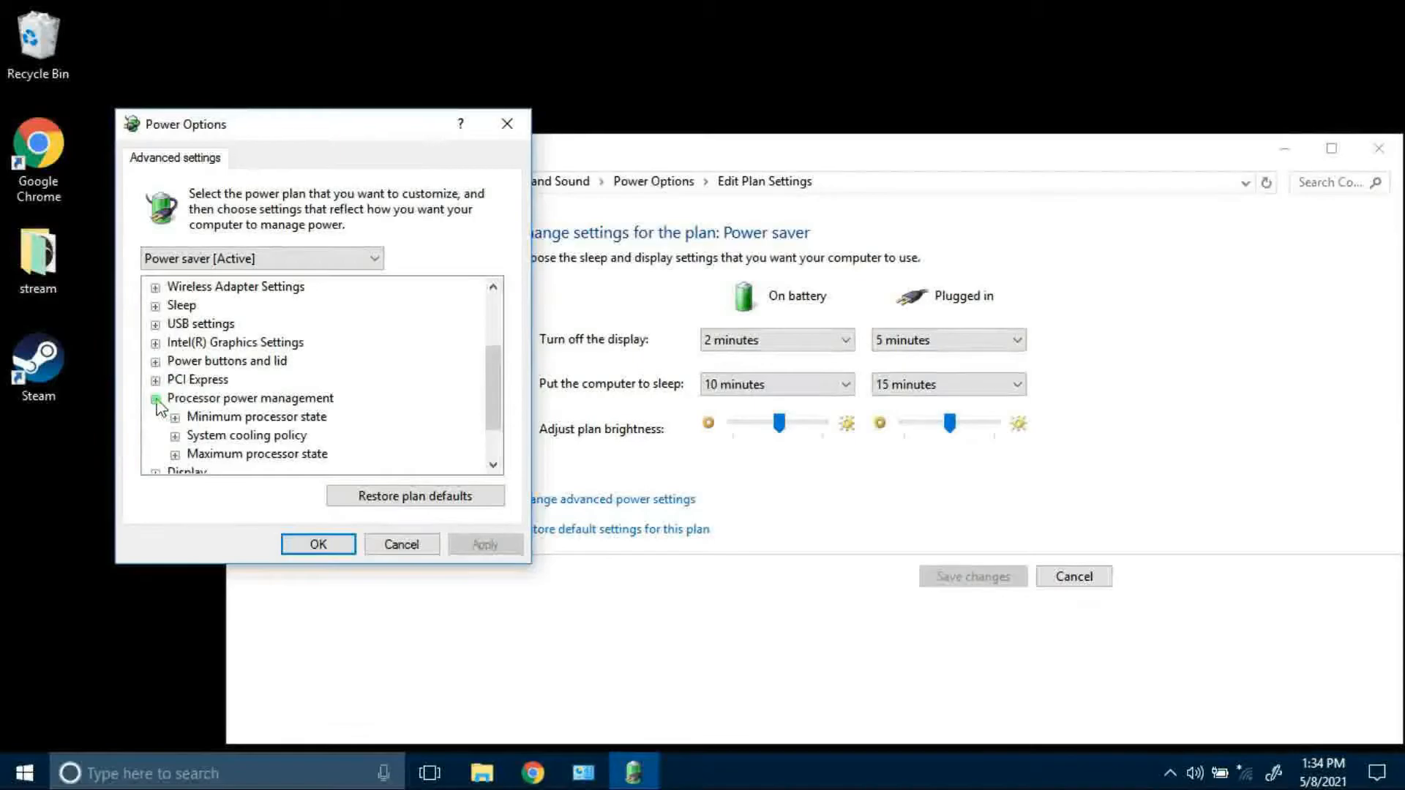
click(237, 418)
click(176, 418)
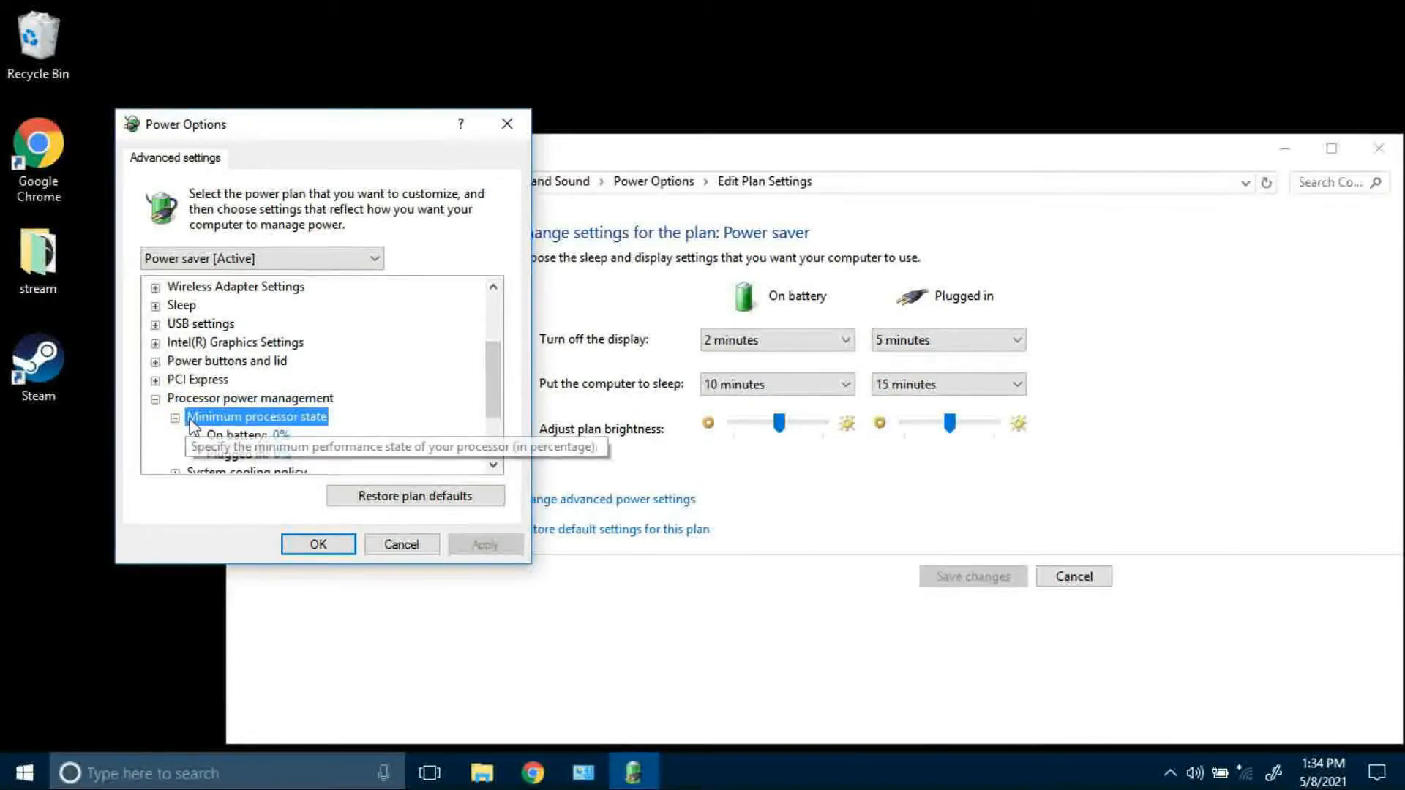
scroll(190, 418, down, 1)
click(281, 379)
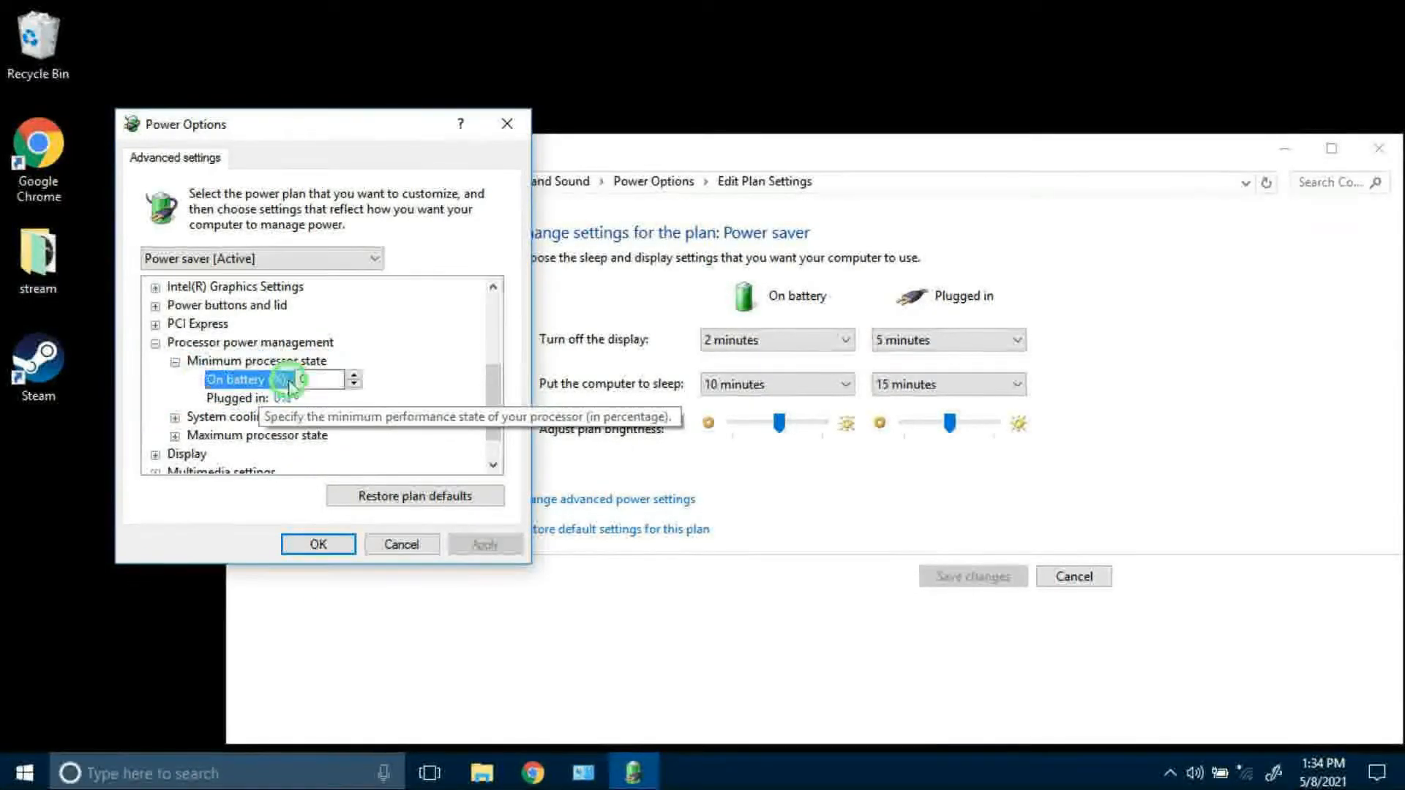
click(352, 376)
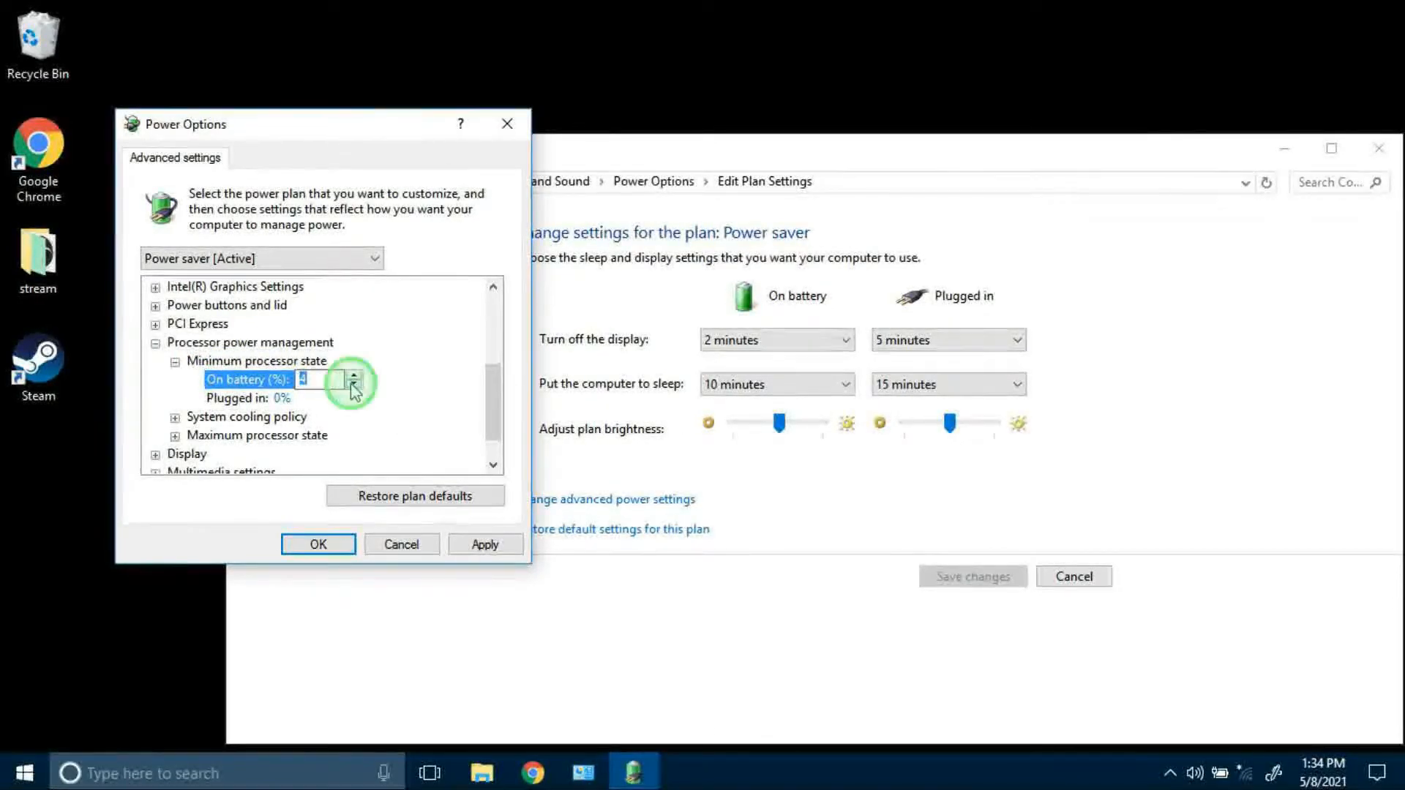
click(353, 385)
click(273, 399)
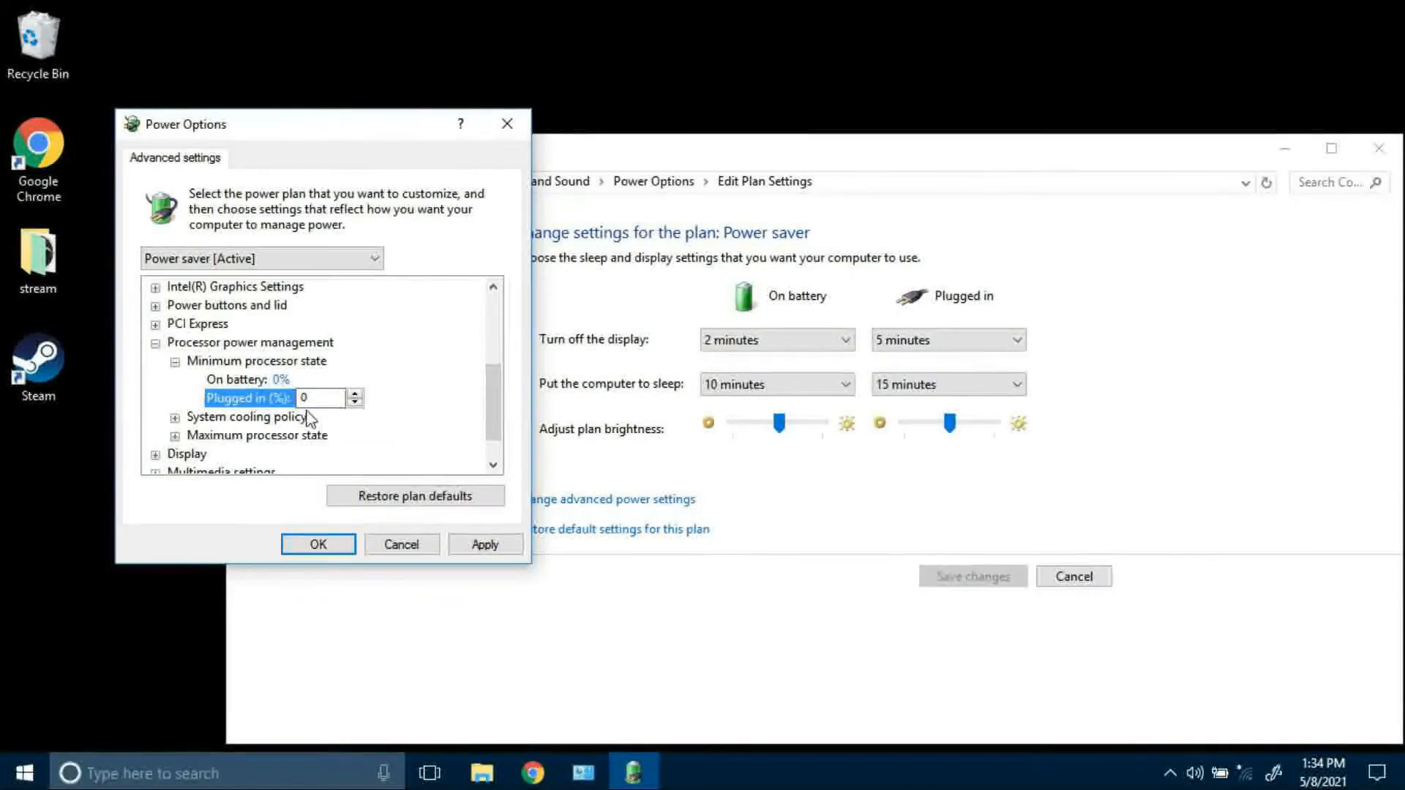
click(174, 362)
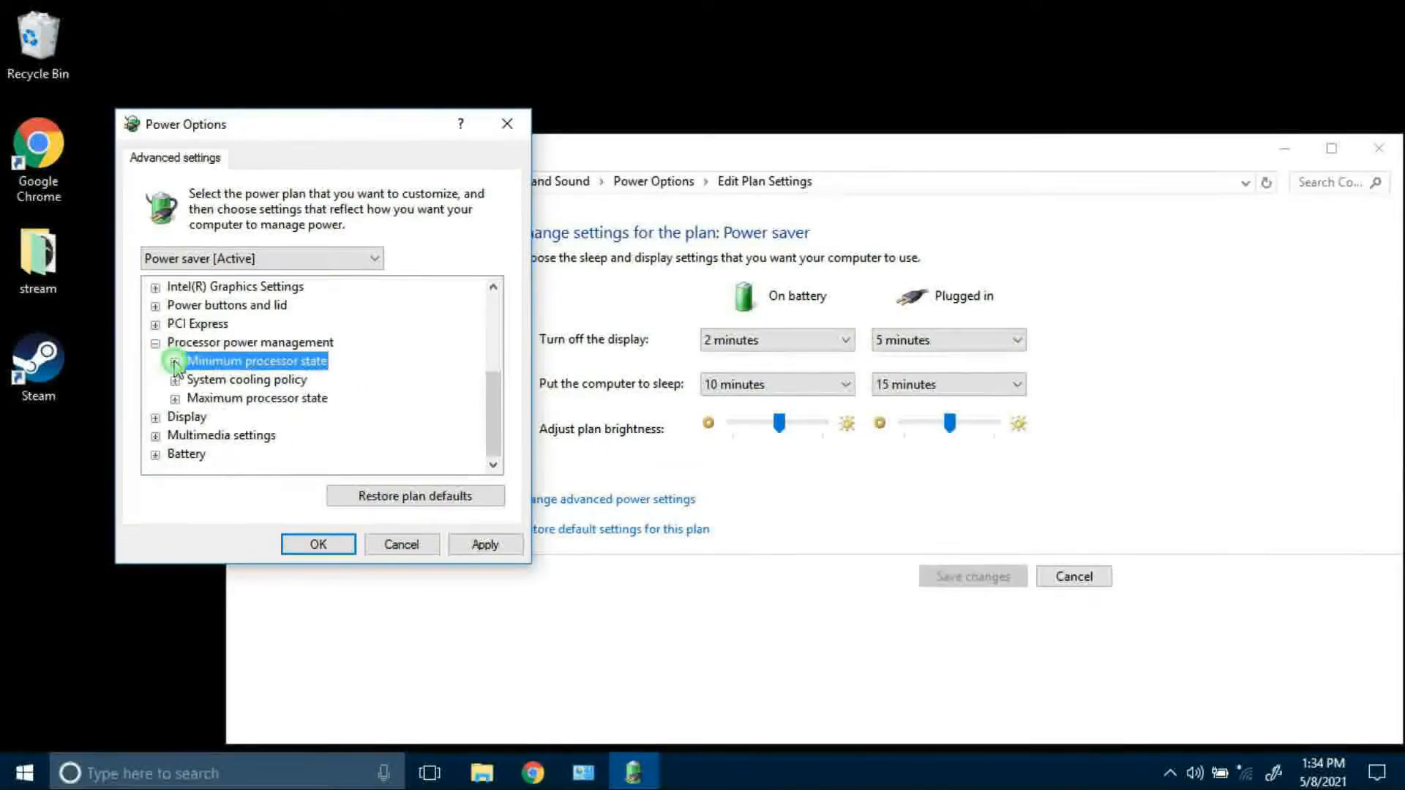
Check the maximum processor state values for battery and plugged in, and accept the Power Options settings
click(175, 399)
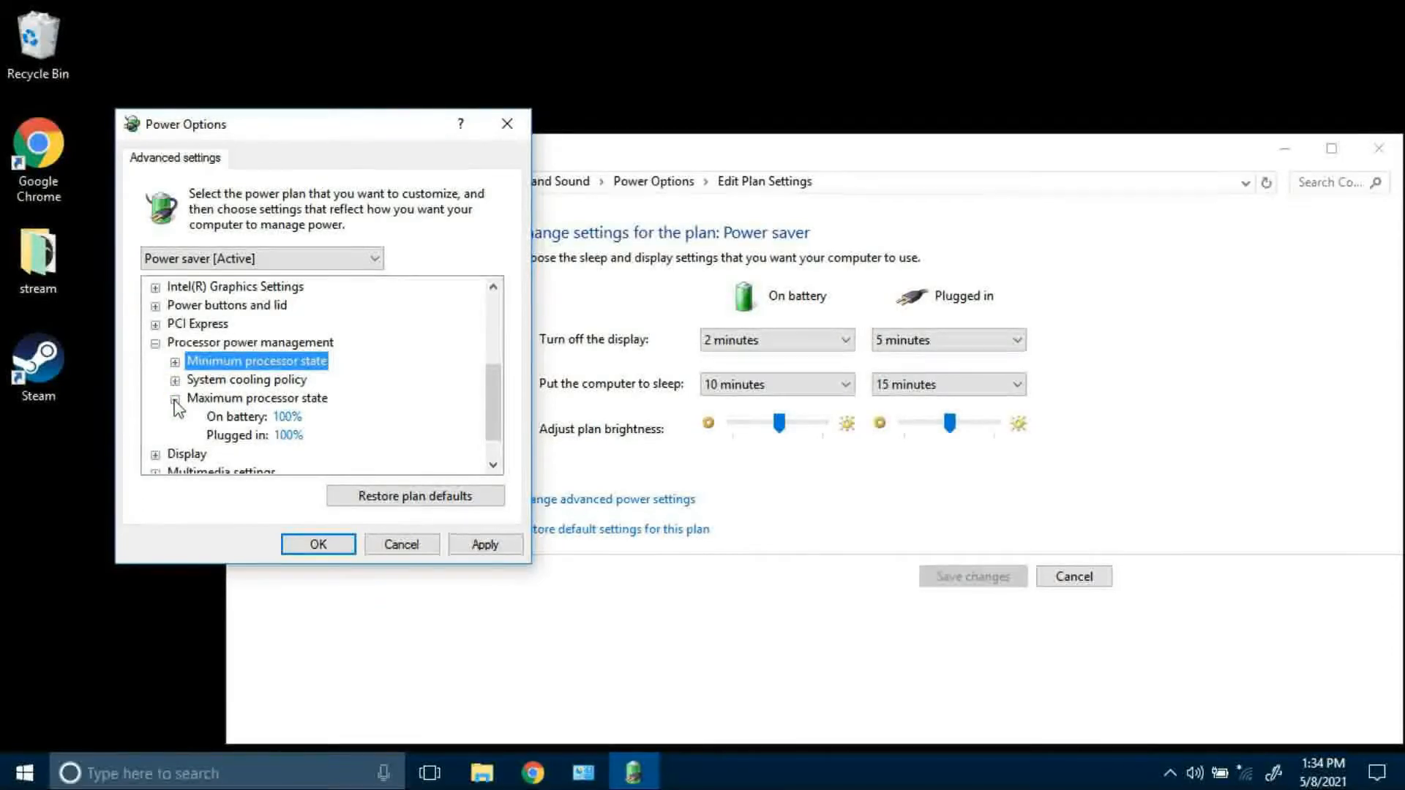
click(225, 398)
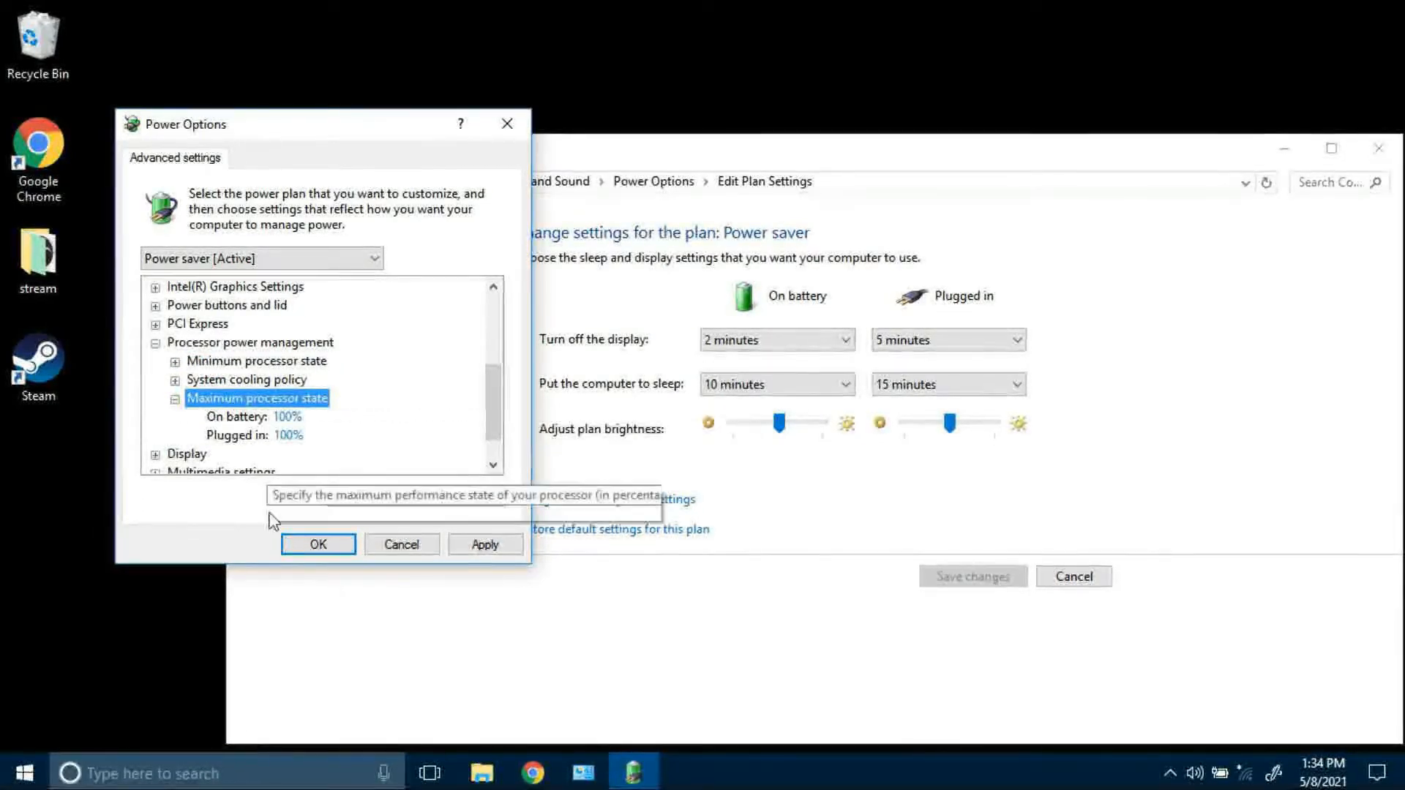
click(320, 546)
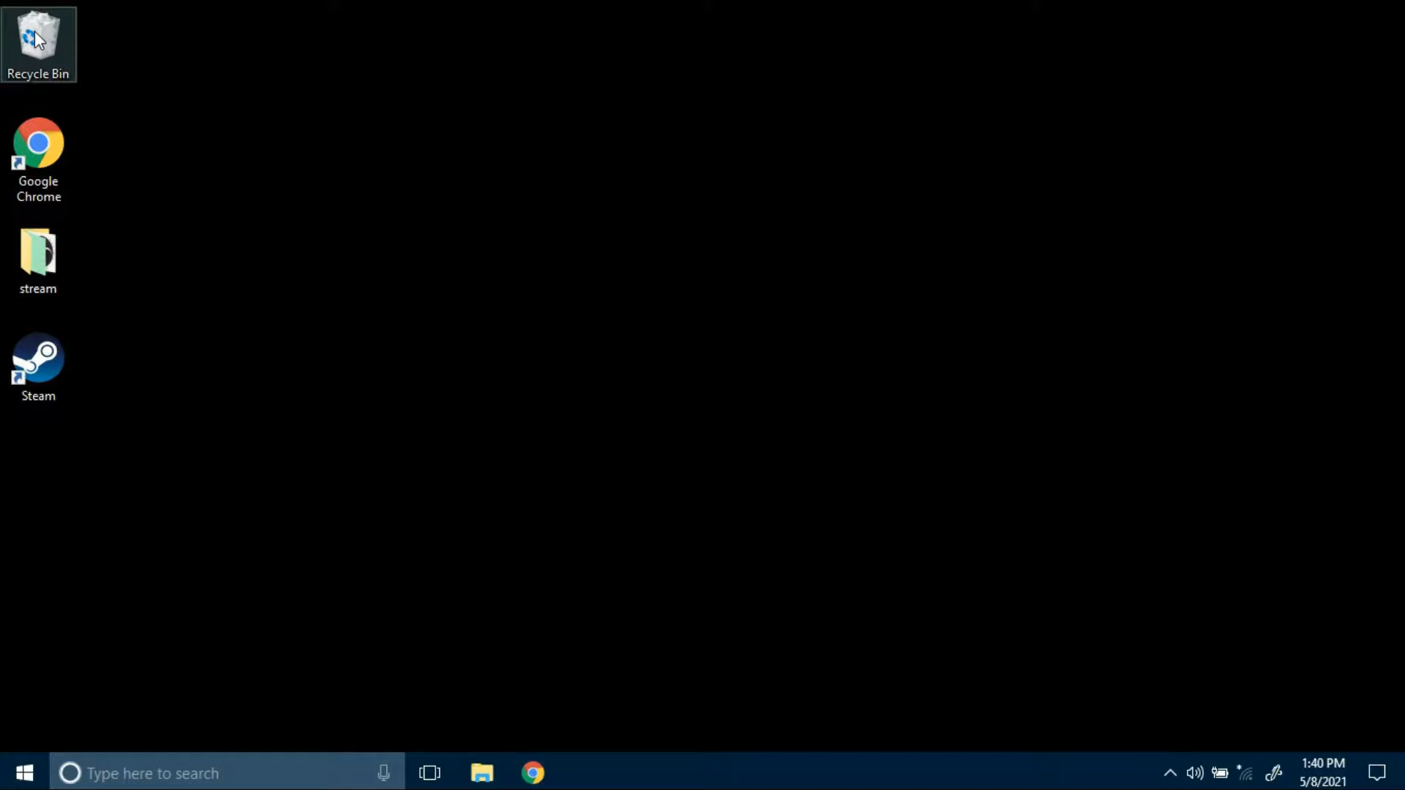
Open Task Manager through the Windows search and show the list of startup programs
click(316, 767)
text(task manager)
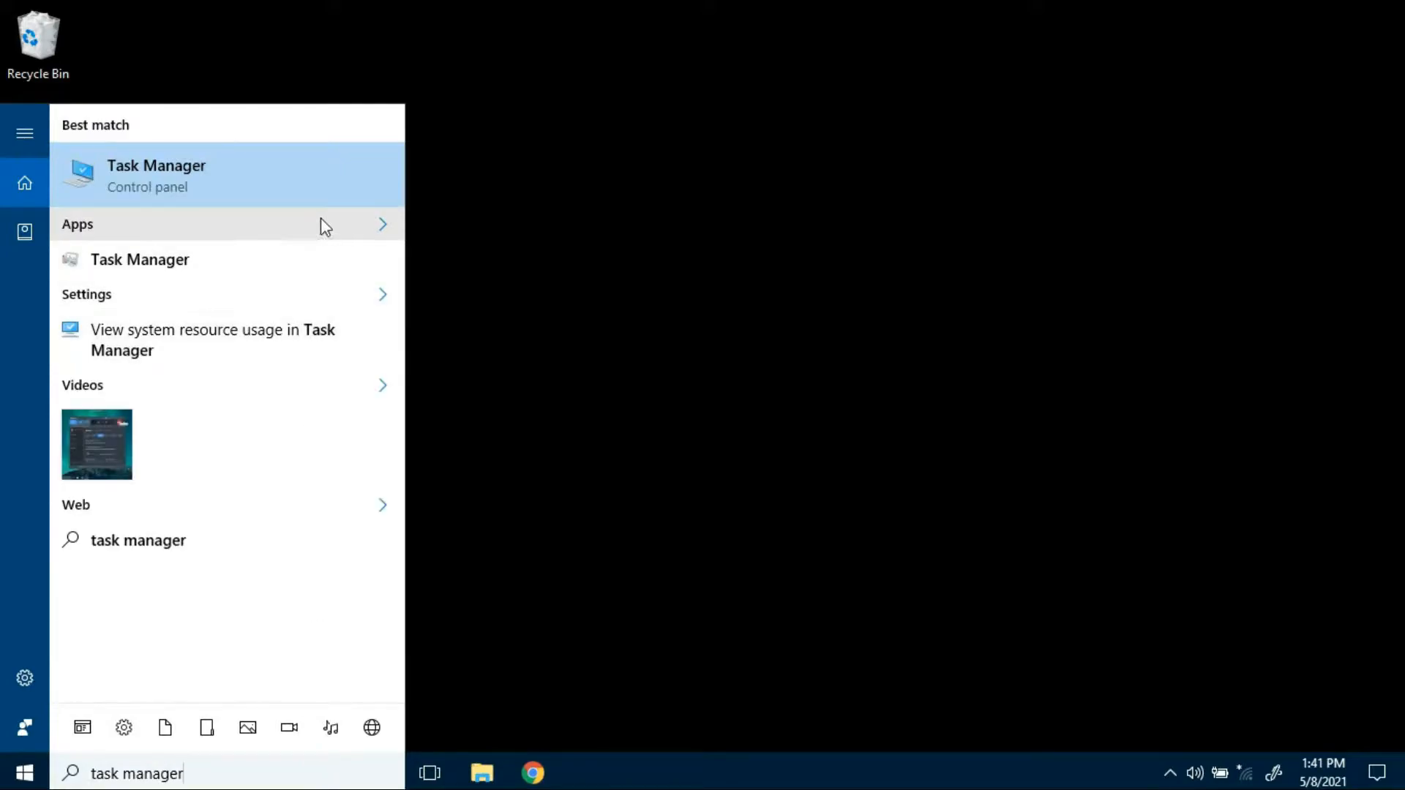
click(315, 192)
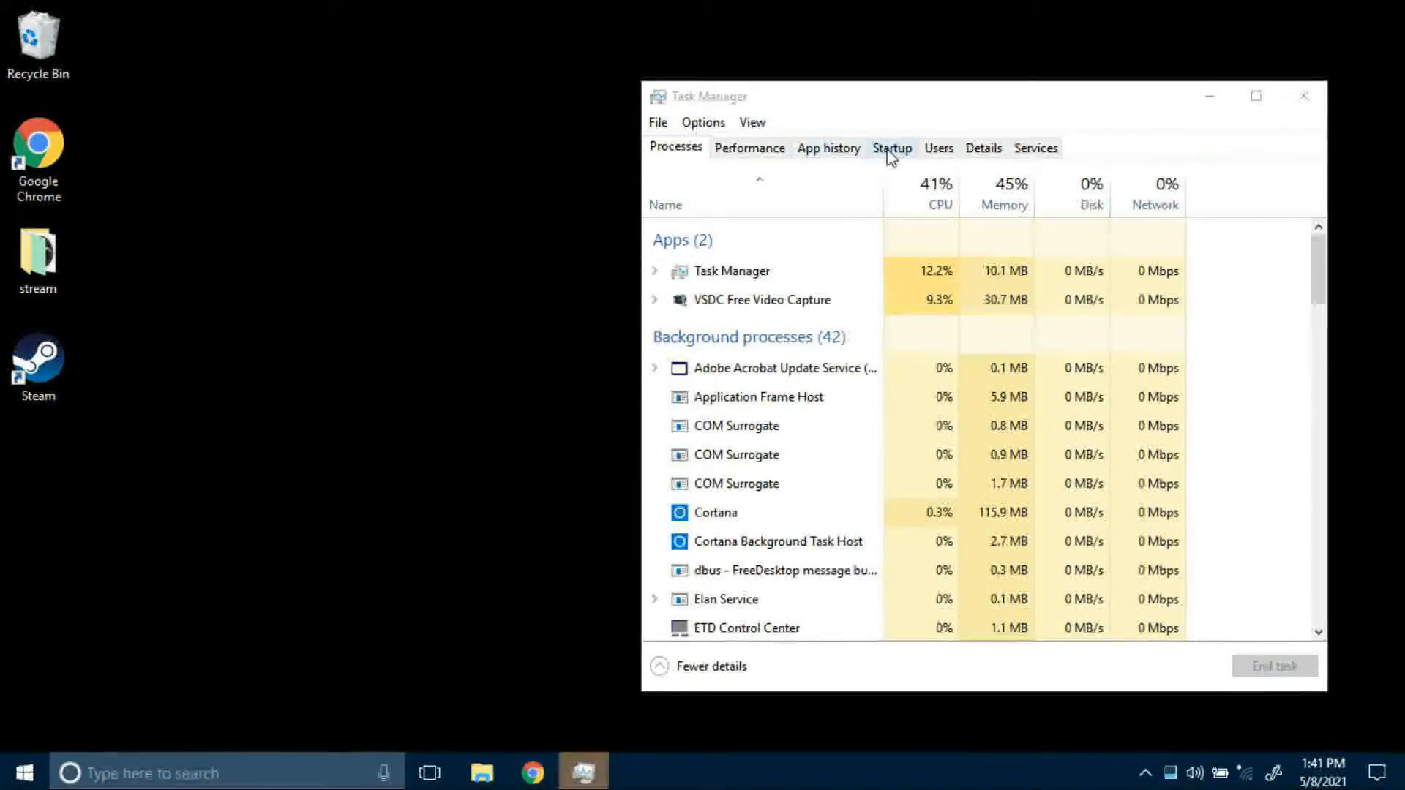
click(891, 152)
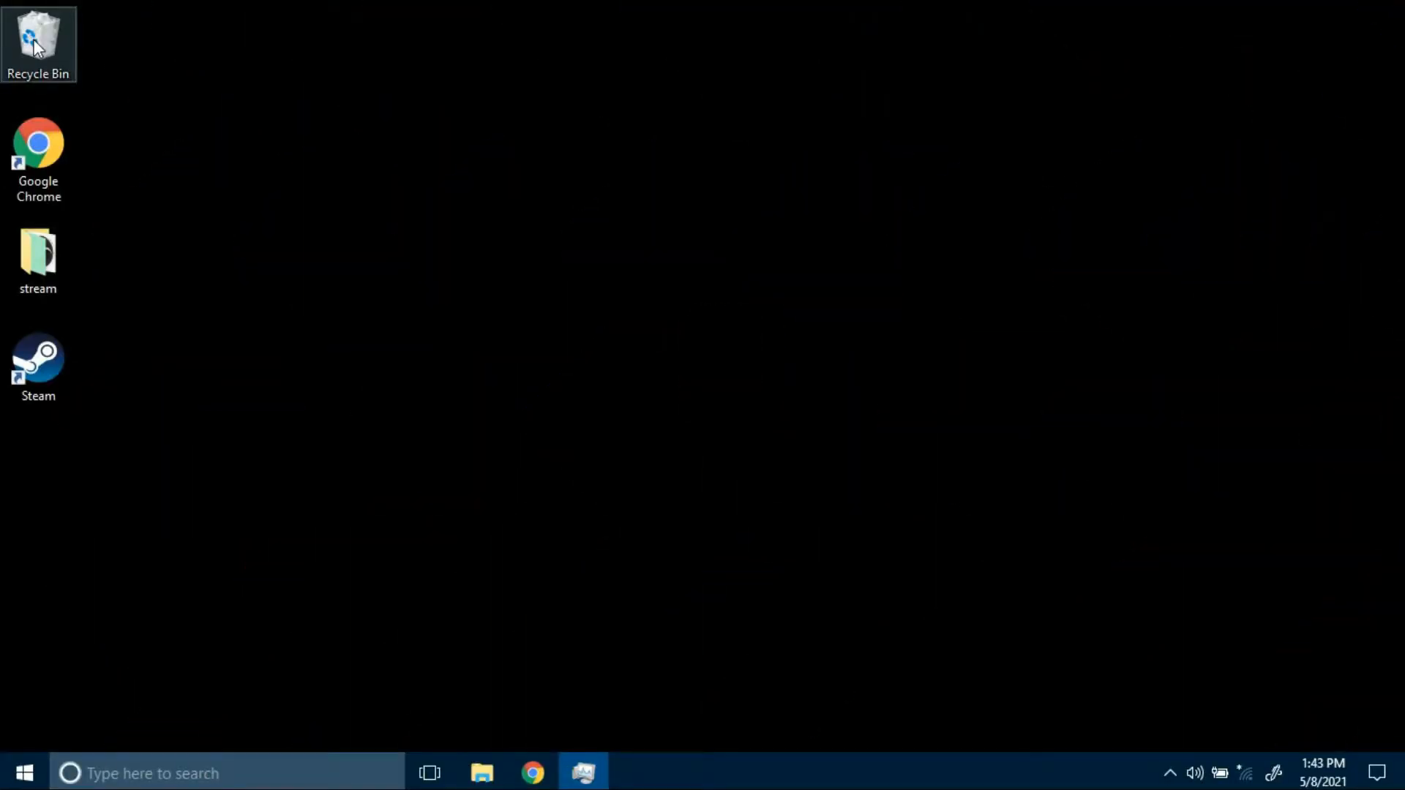
Run temp to open the Windows Temp folder
key(super+r)
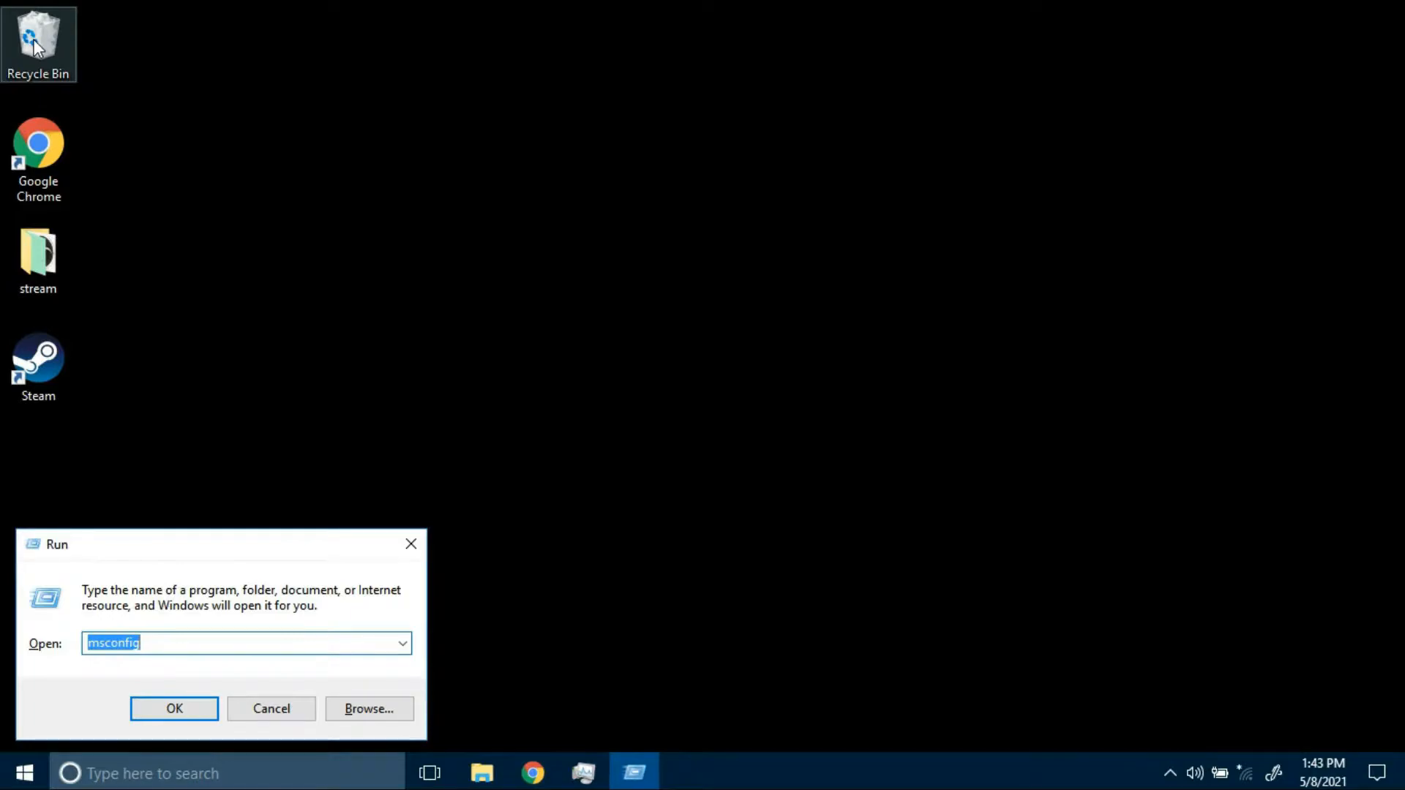
key(BackSpace)
text(tem)
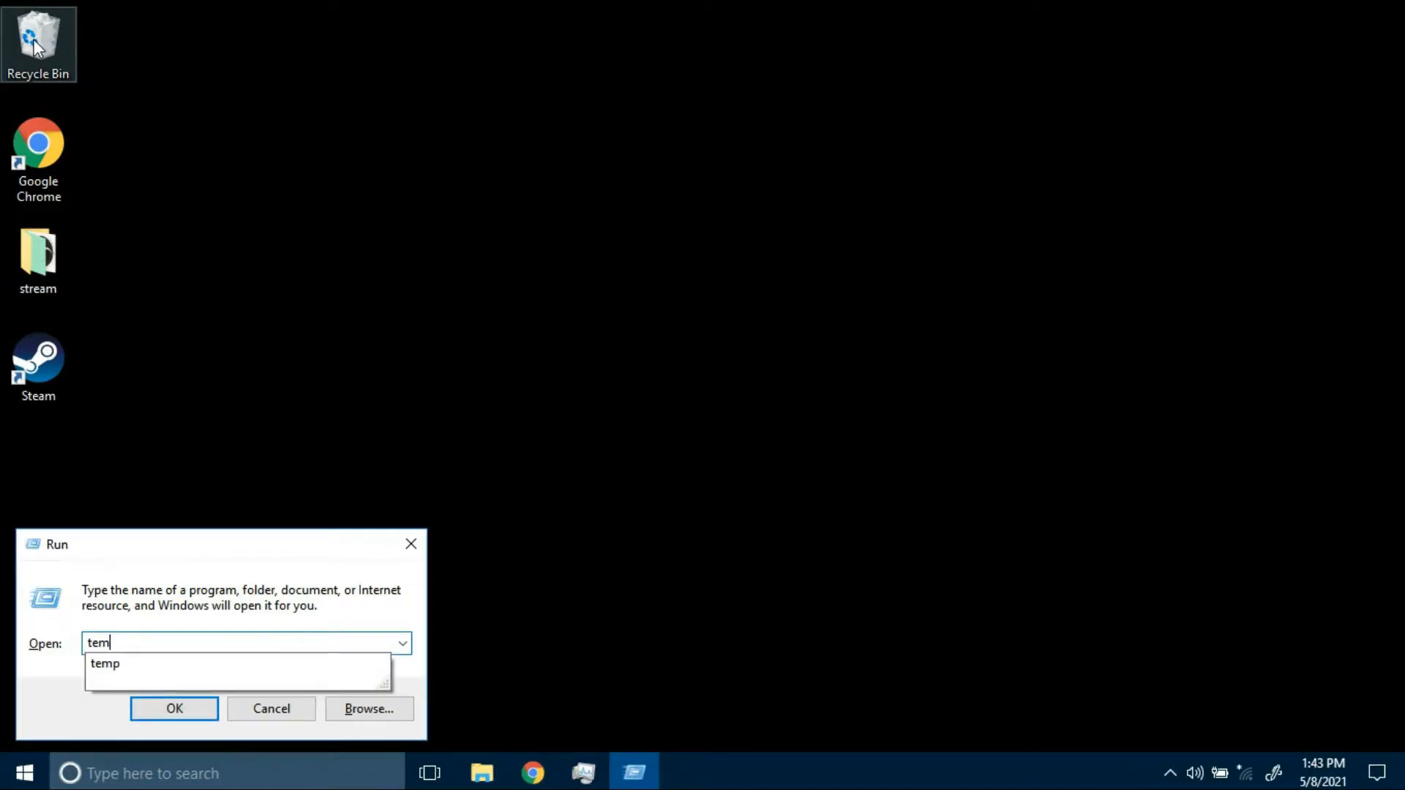
text(p)
key(Return)
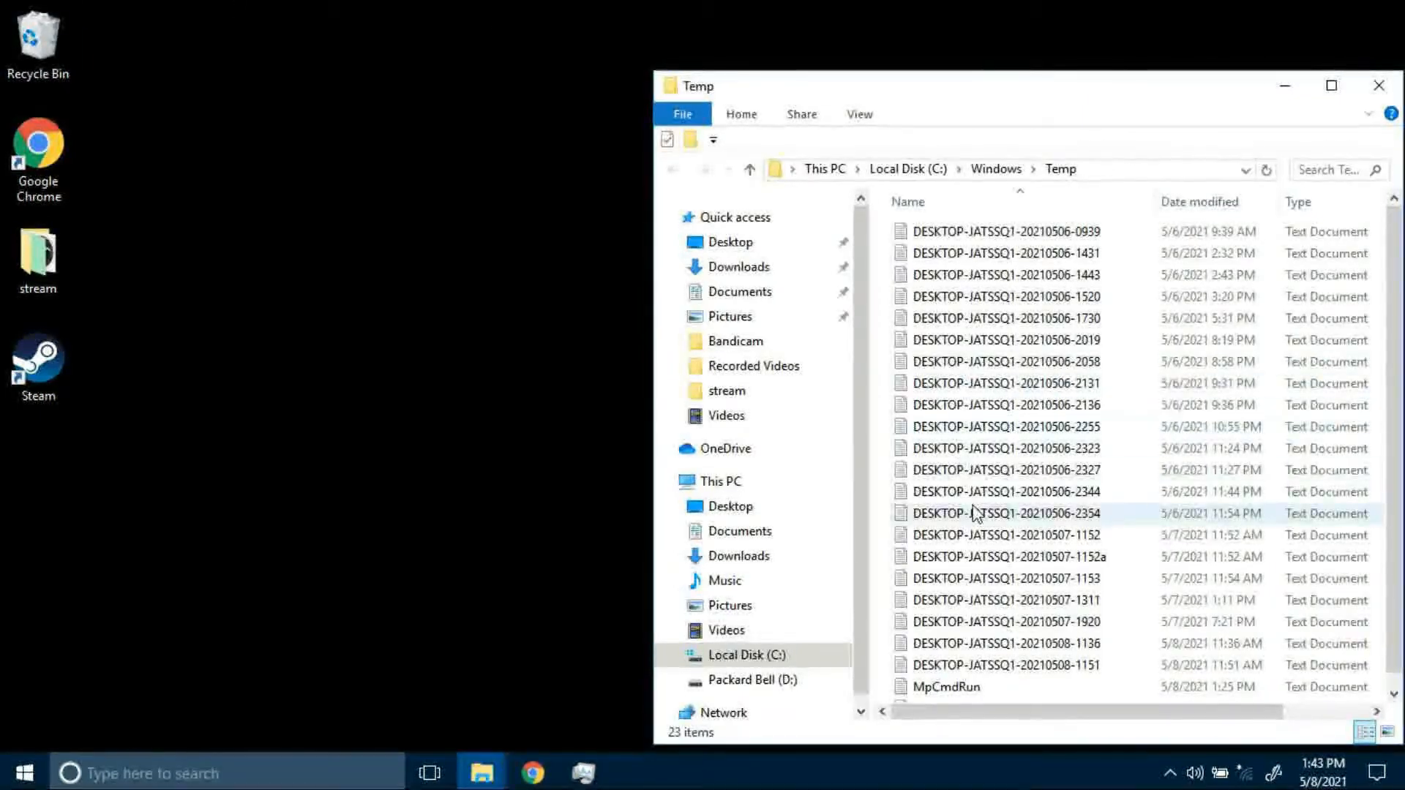
Delete all files in the Temp folder, skipping the files that are in use, and close the folder window
scroll(992, 440, down, 1)
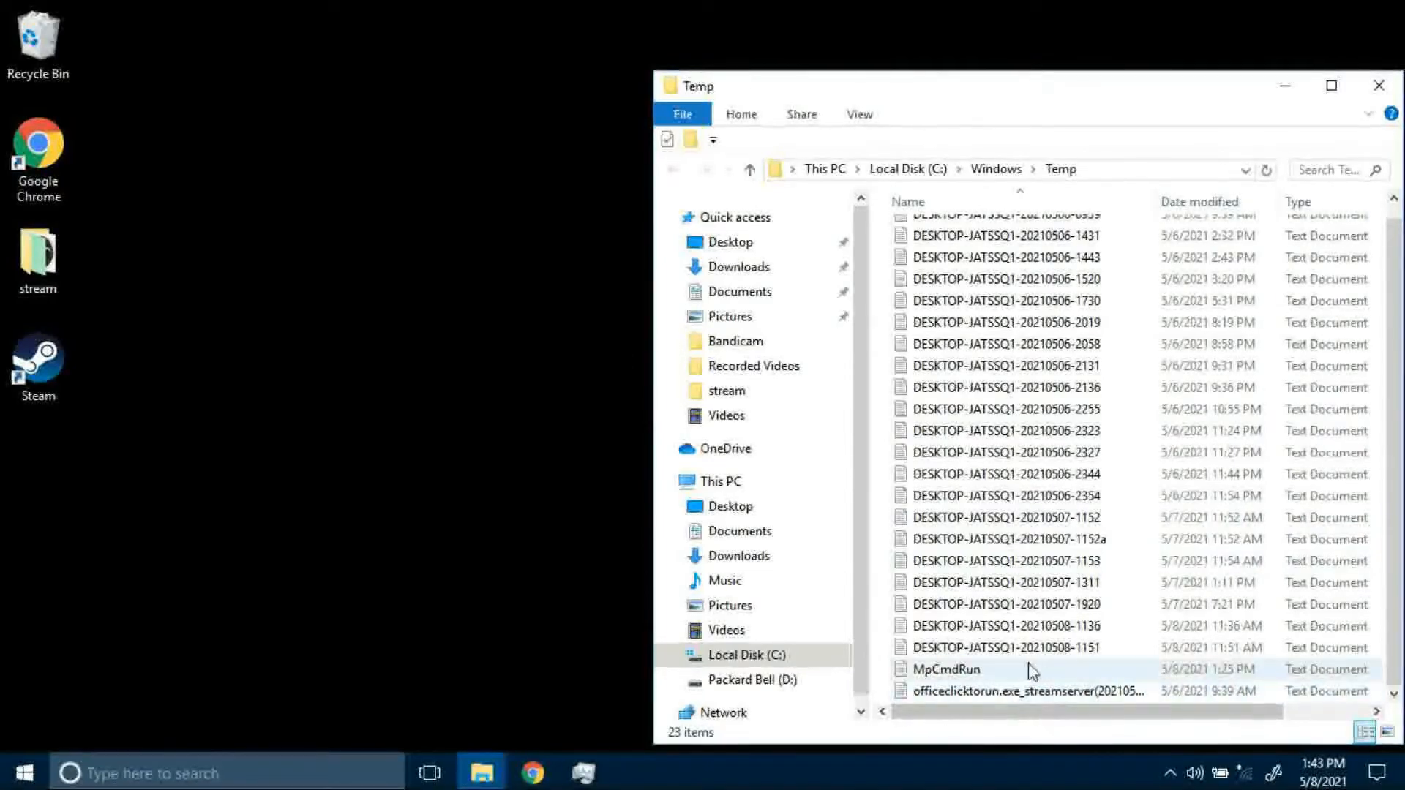
click(1007, 636)
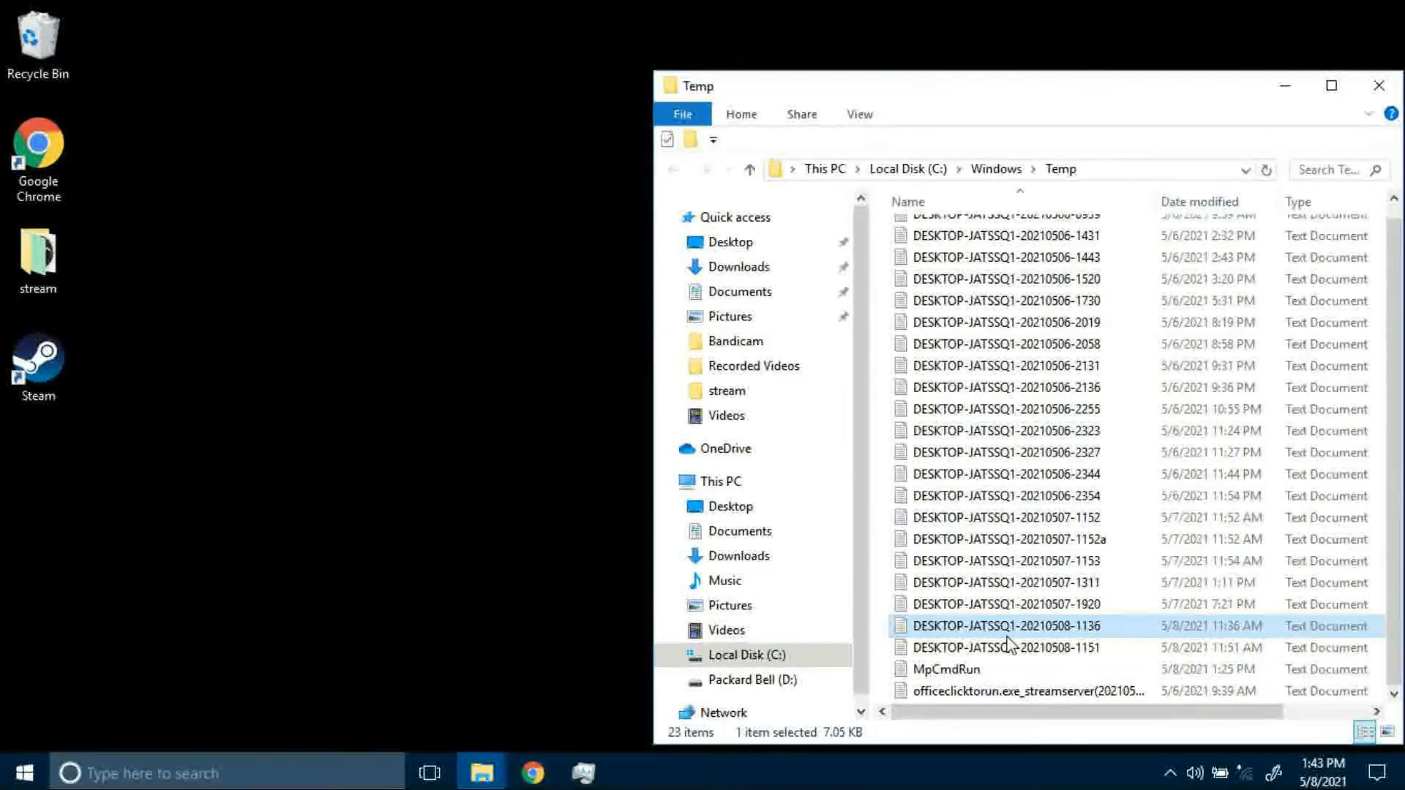
key(ctrl+a)
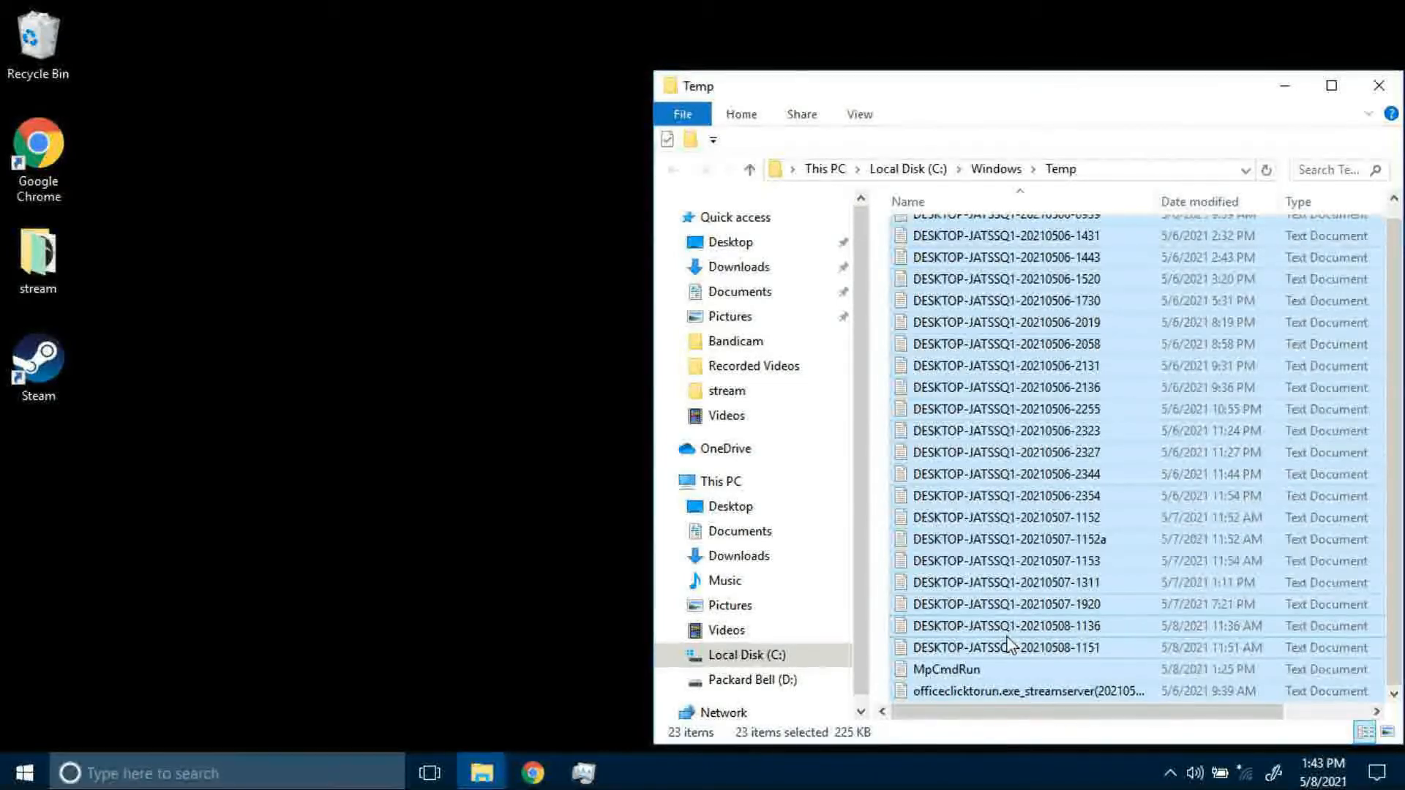
right_click(1008, 639)
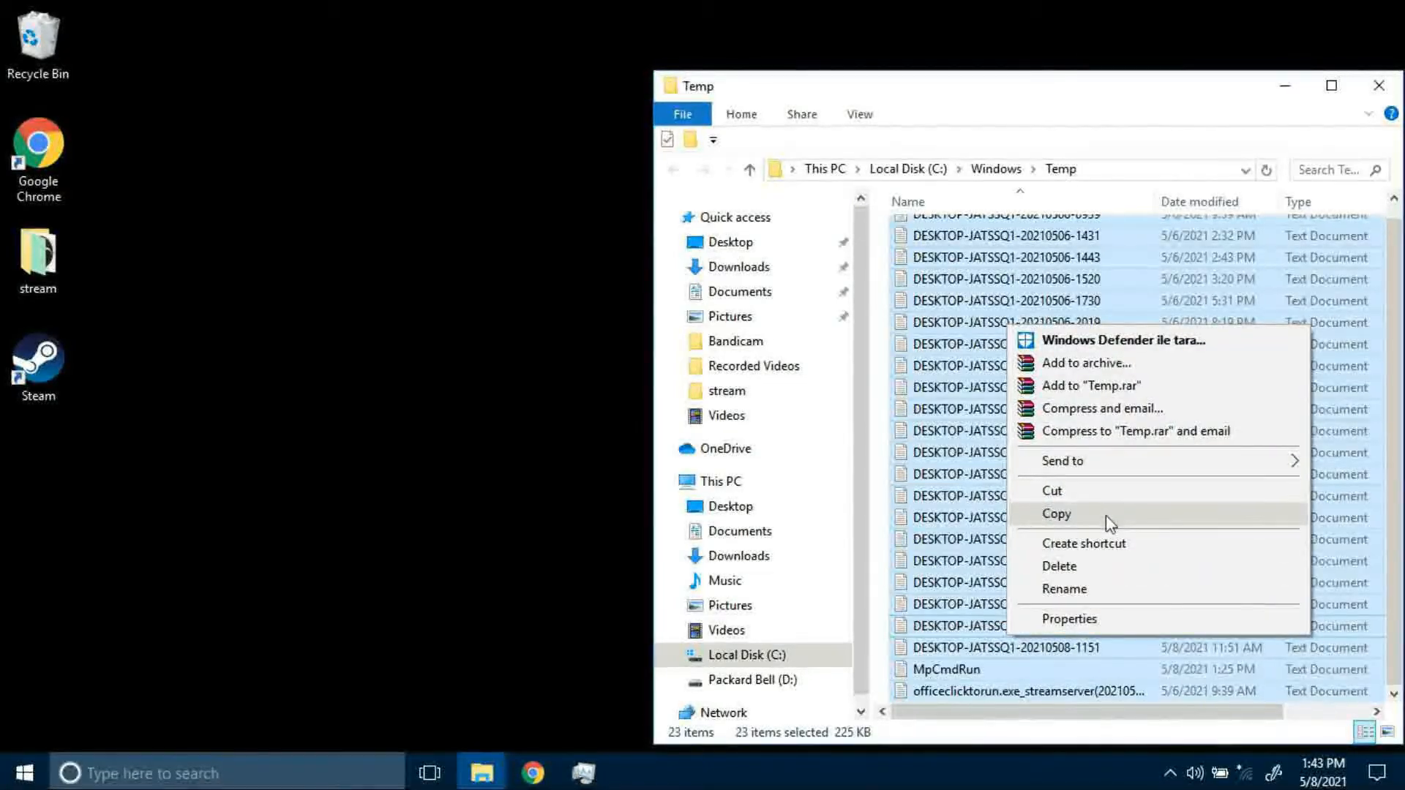
click(1089, 568)
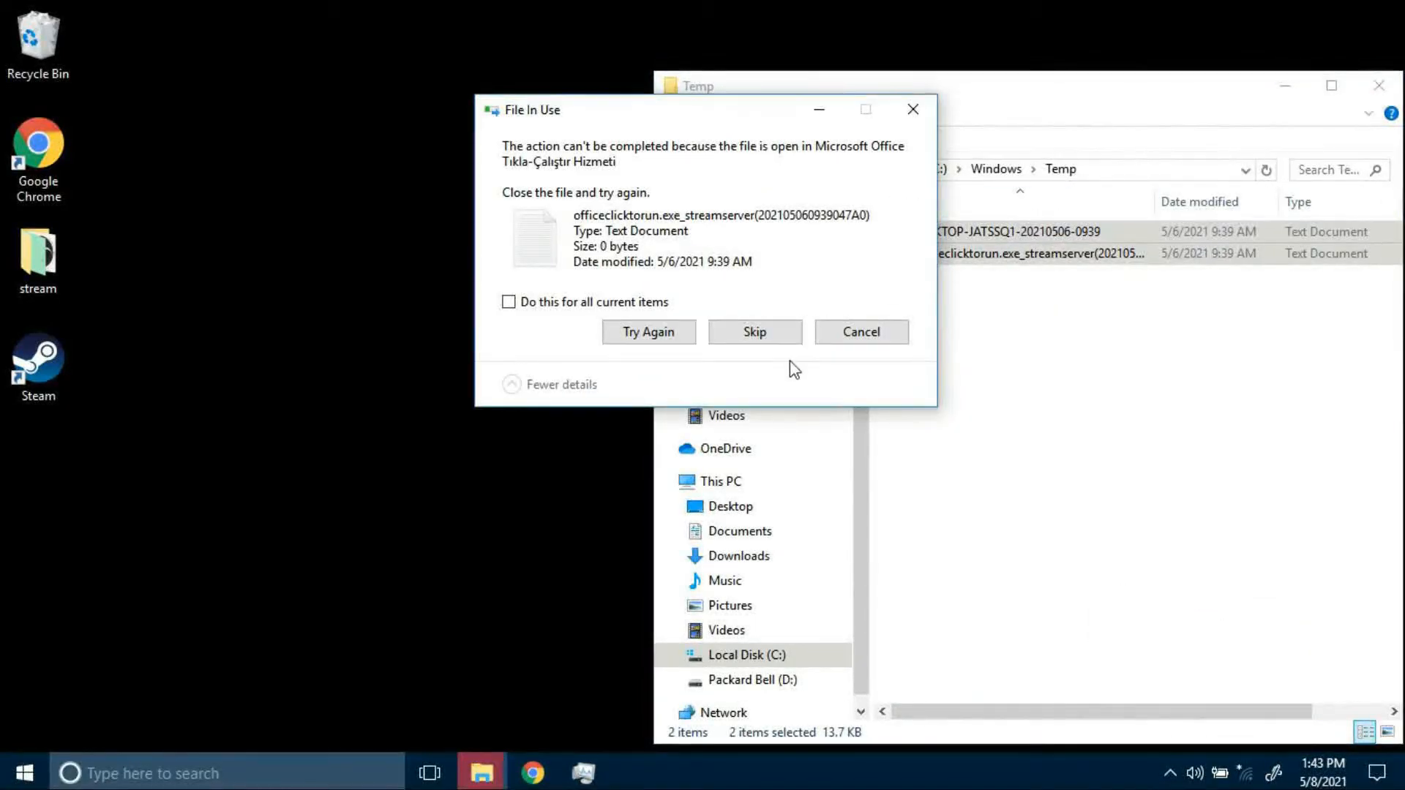
click(771, 341)
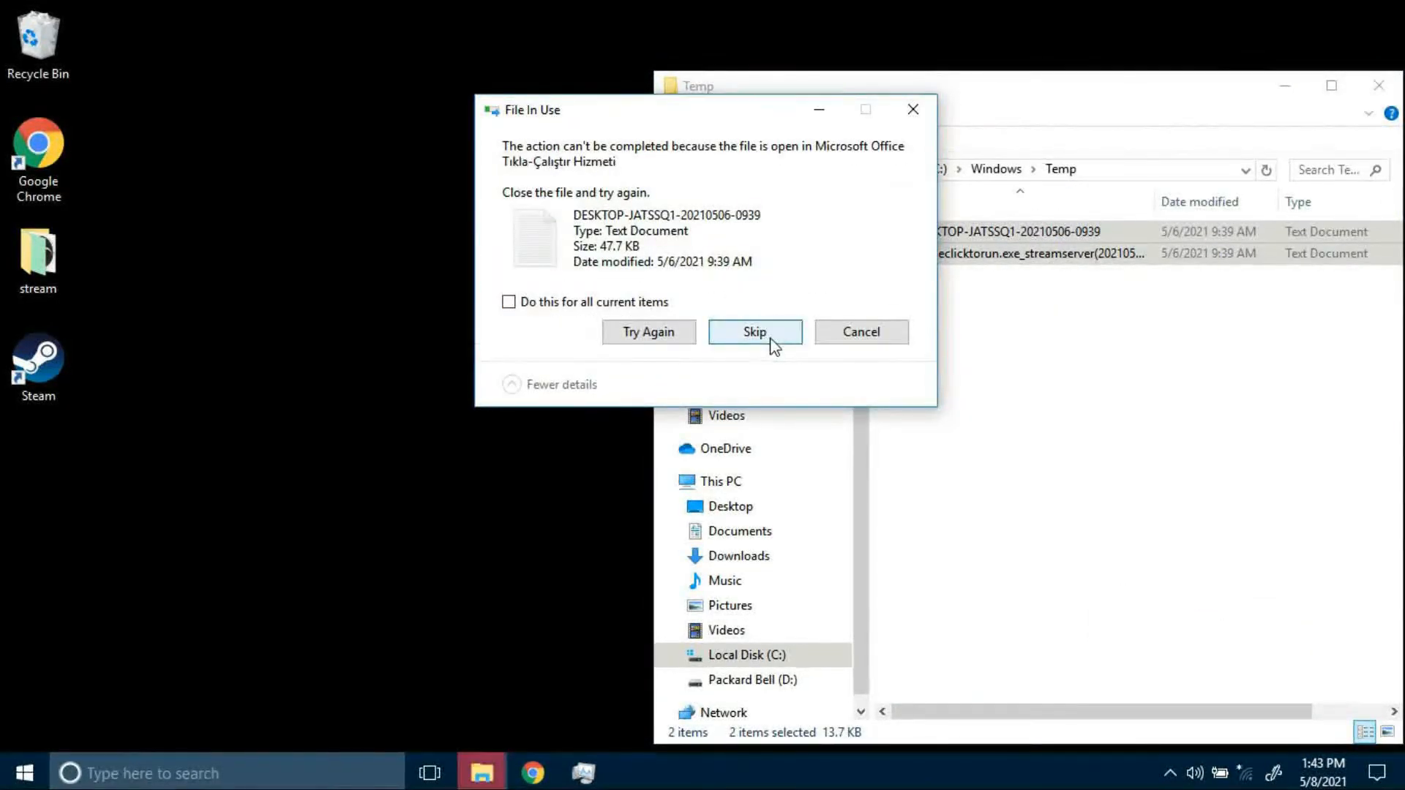
click(771, 341)
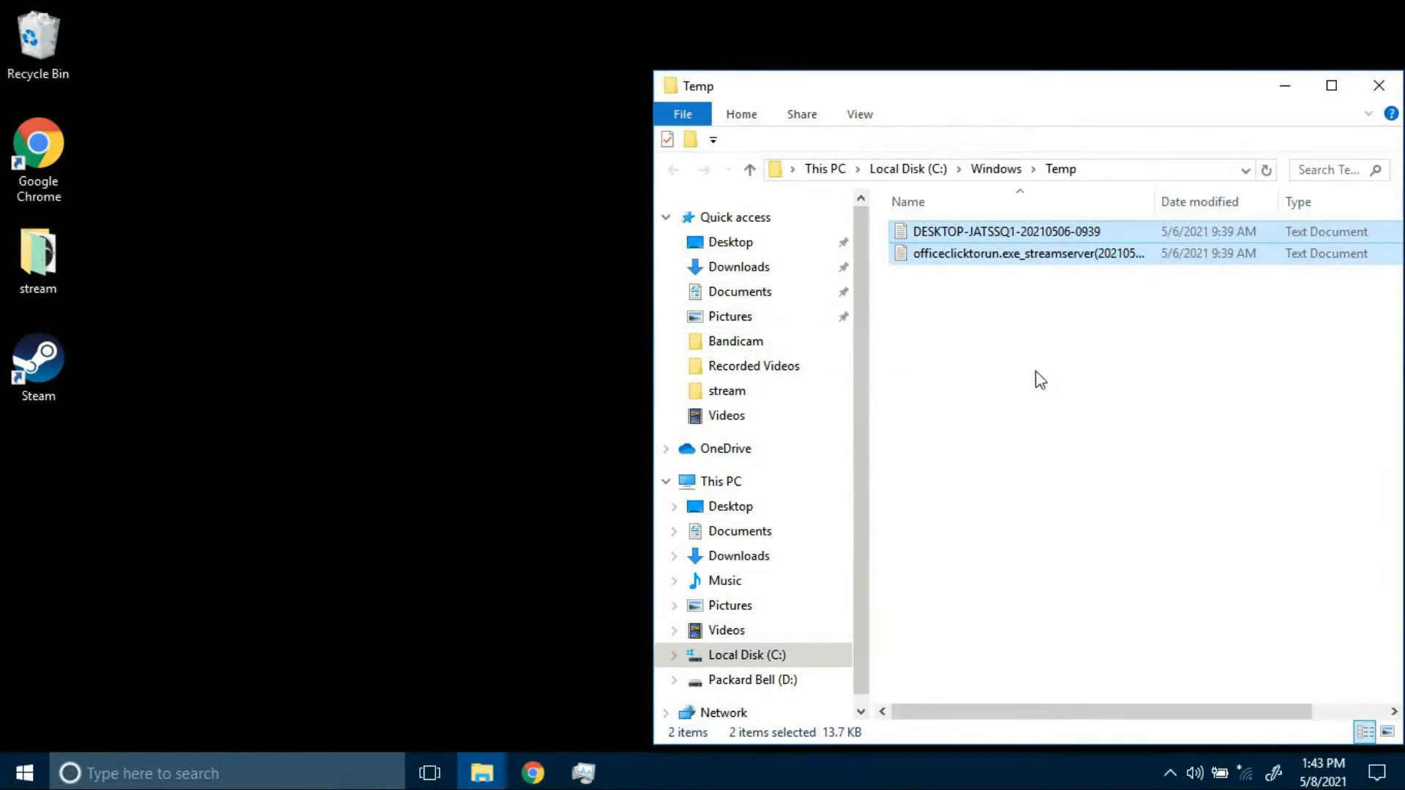
click(1390, 87)
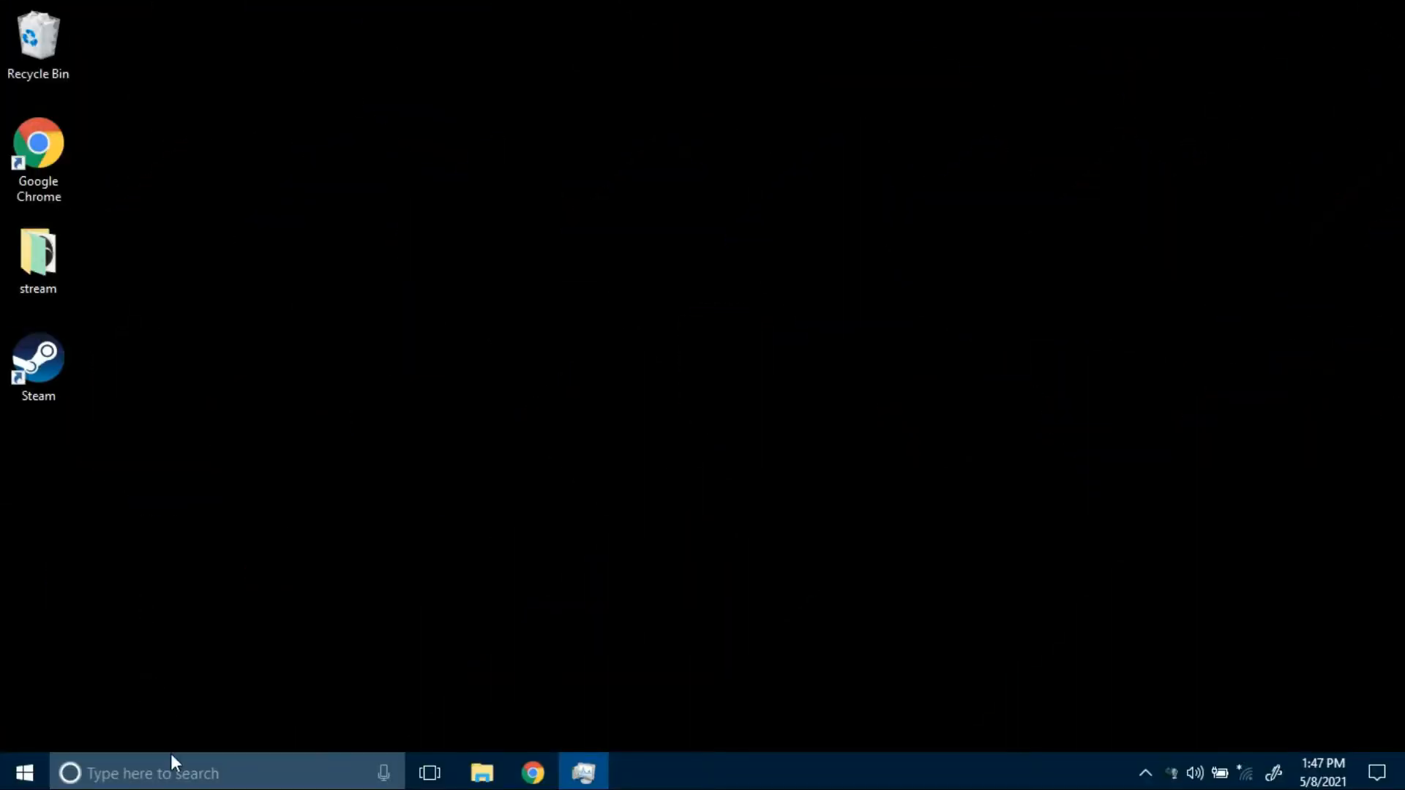
Open Windows Settings through the Windows search and show the Colors settings under Personalization
click(174, 772)
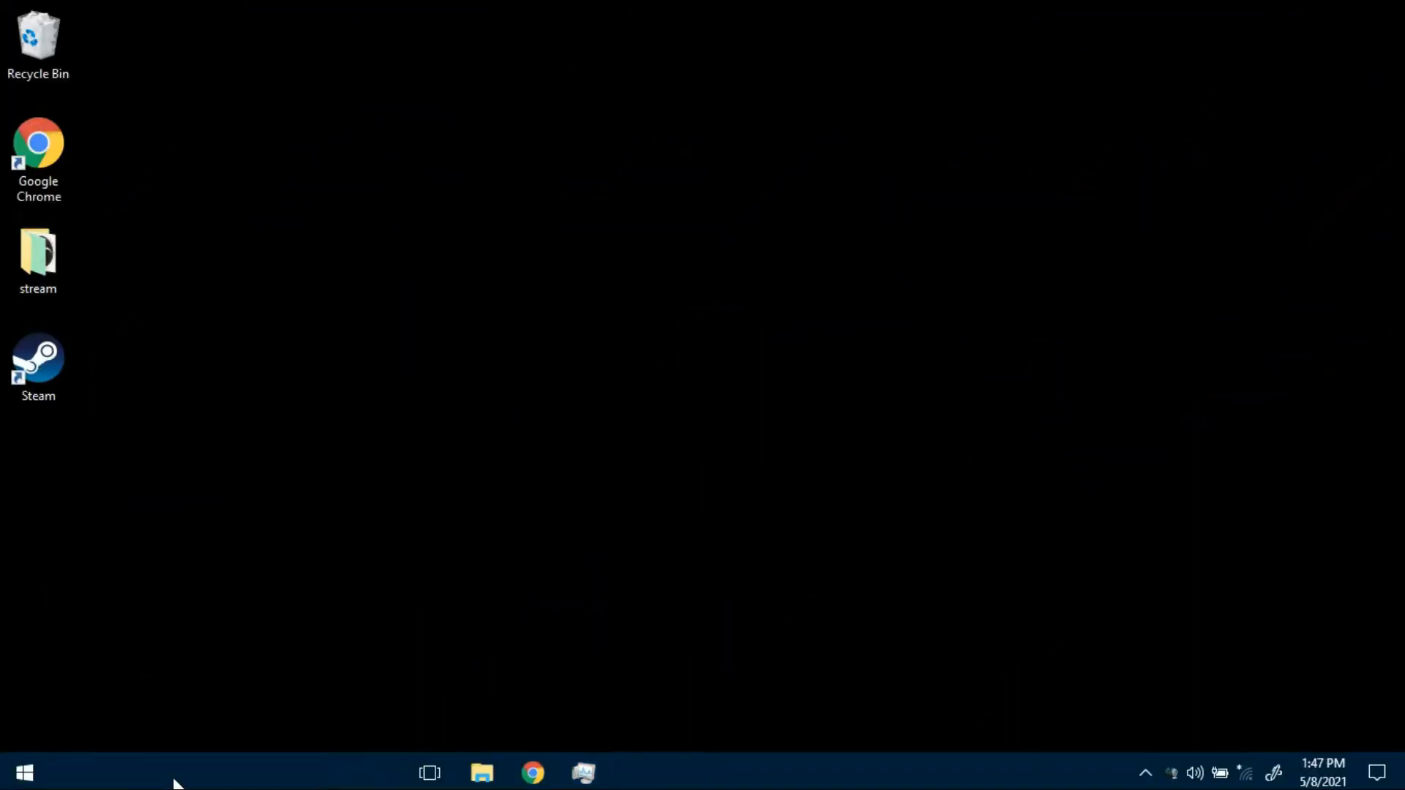
text(settings)
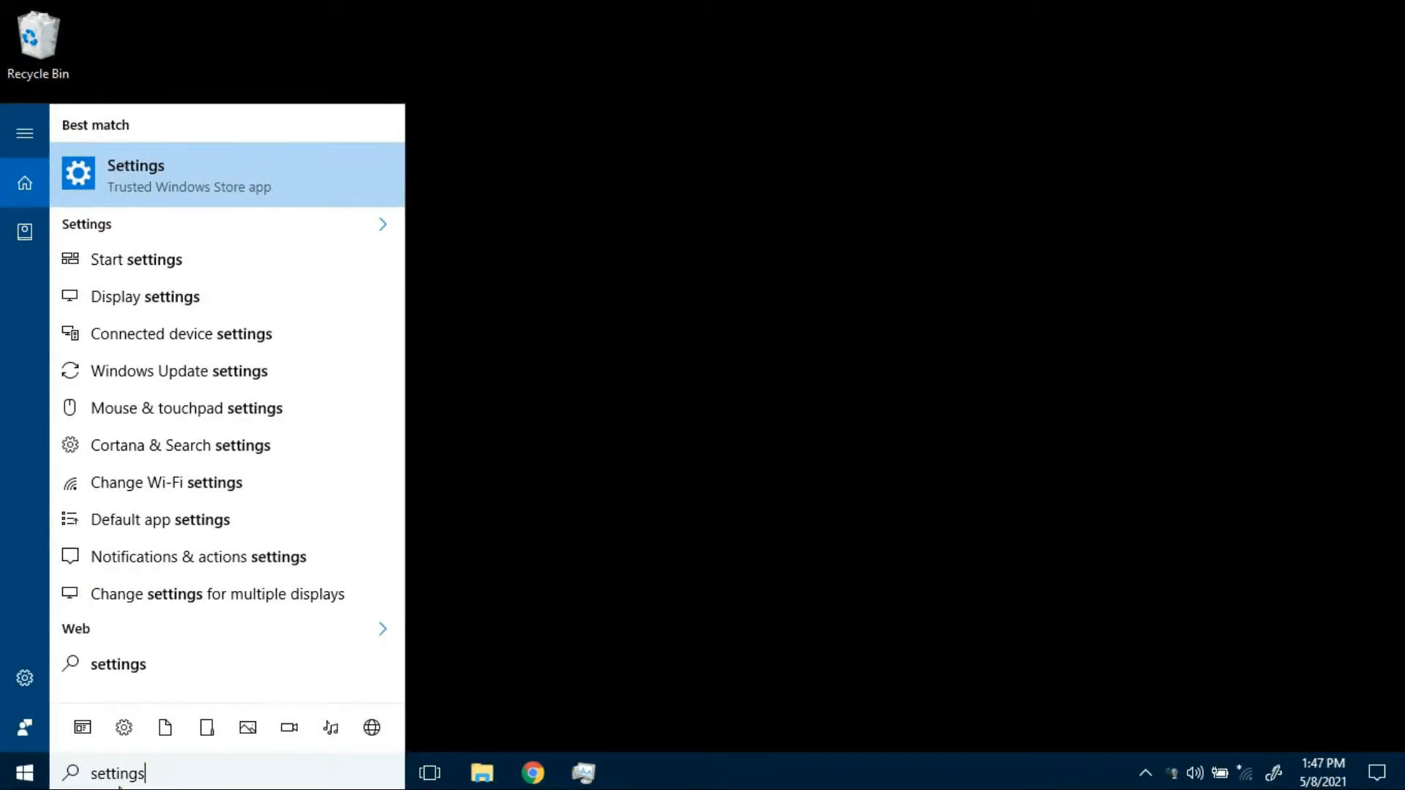
click(256, 177)
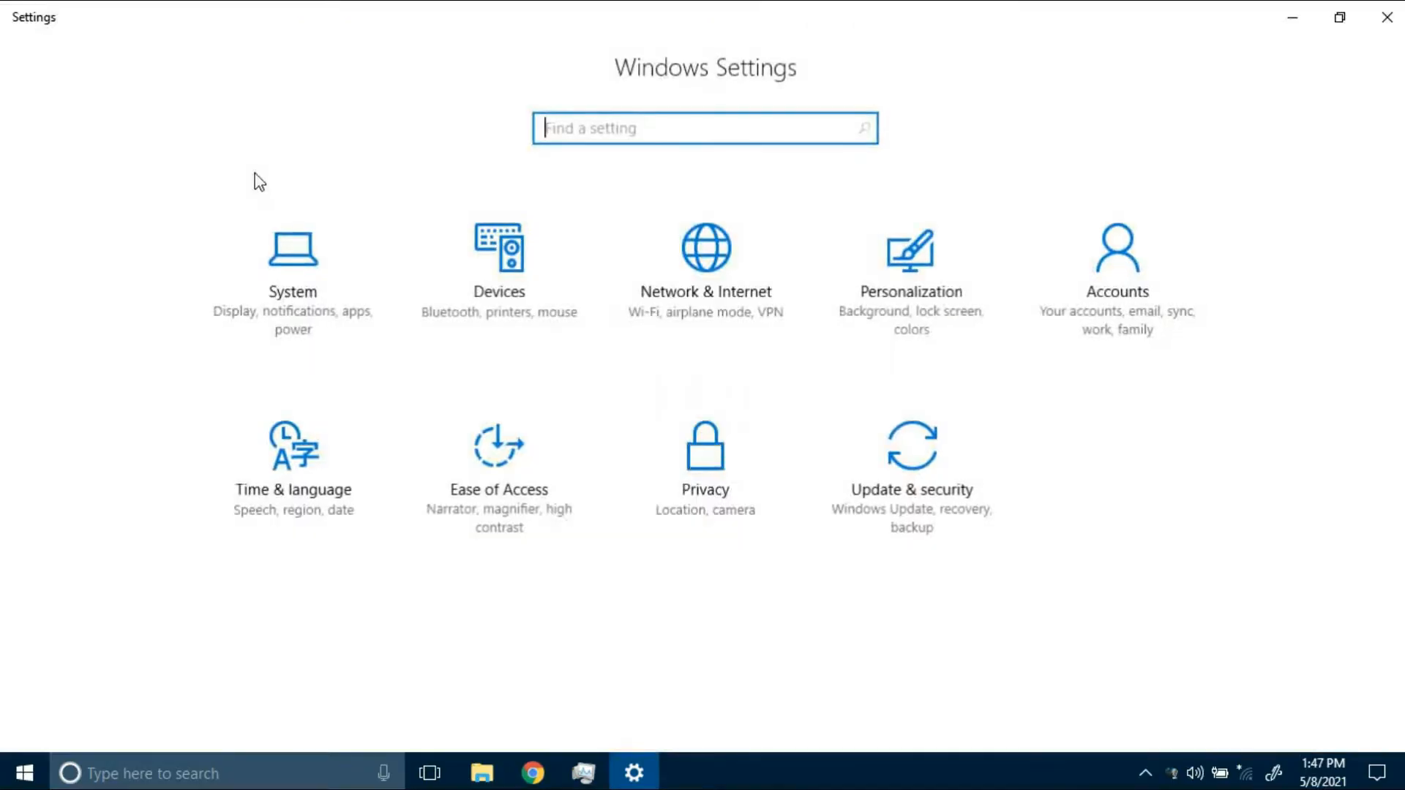
click(900, 306)
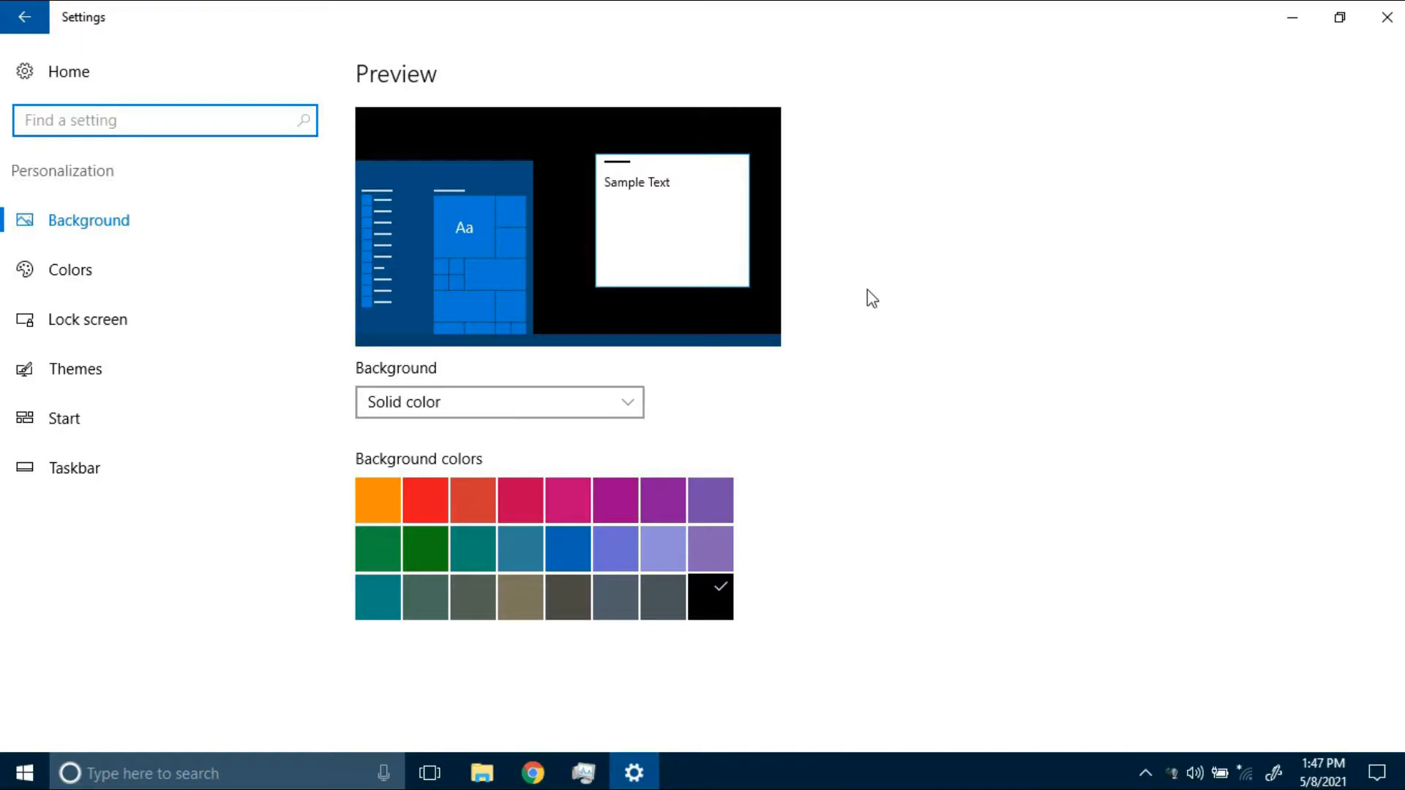
click(242, 269)
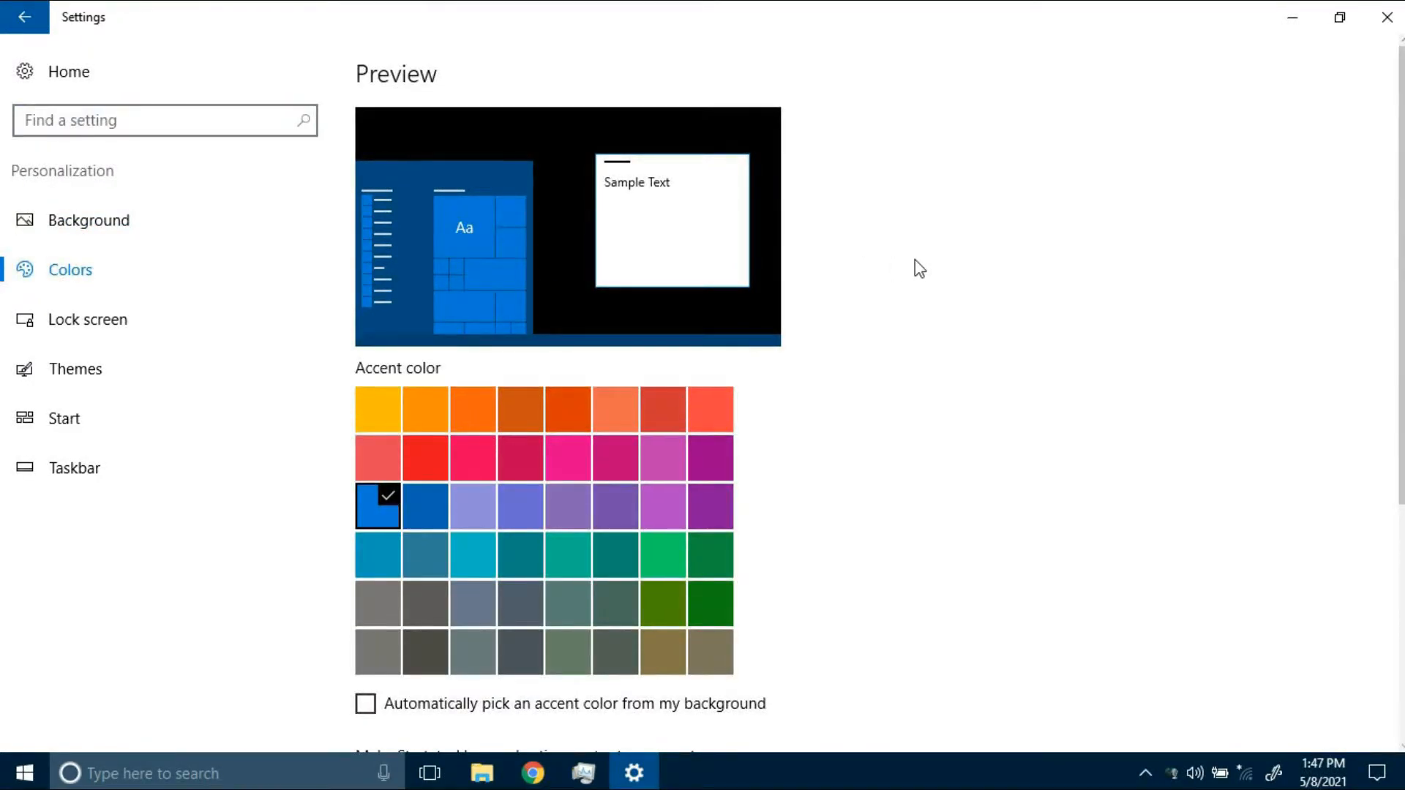
Turn off the transparency of Start, taskbar, and action center
scroll(920, 269, down, 5)
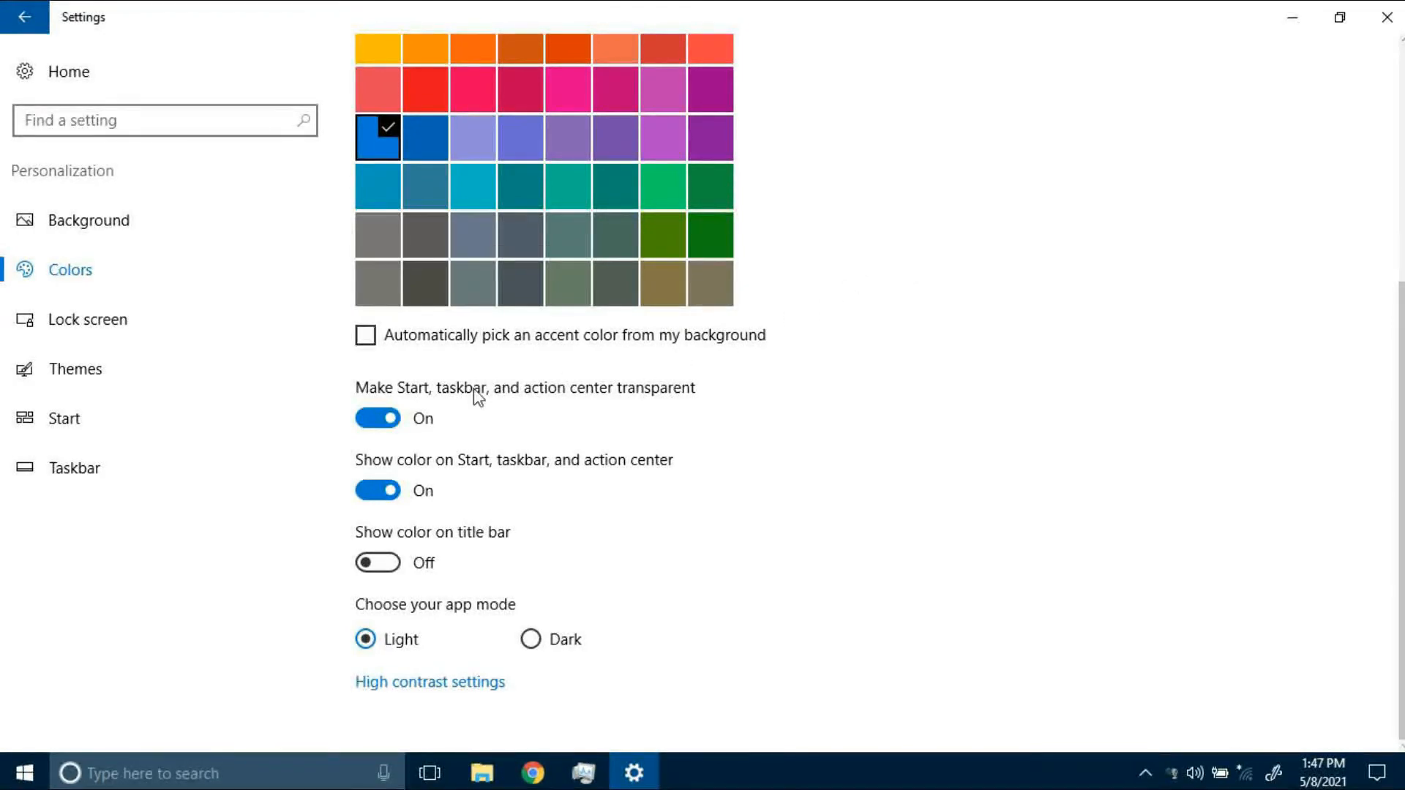
click(380, 421)
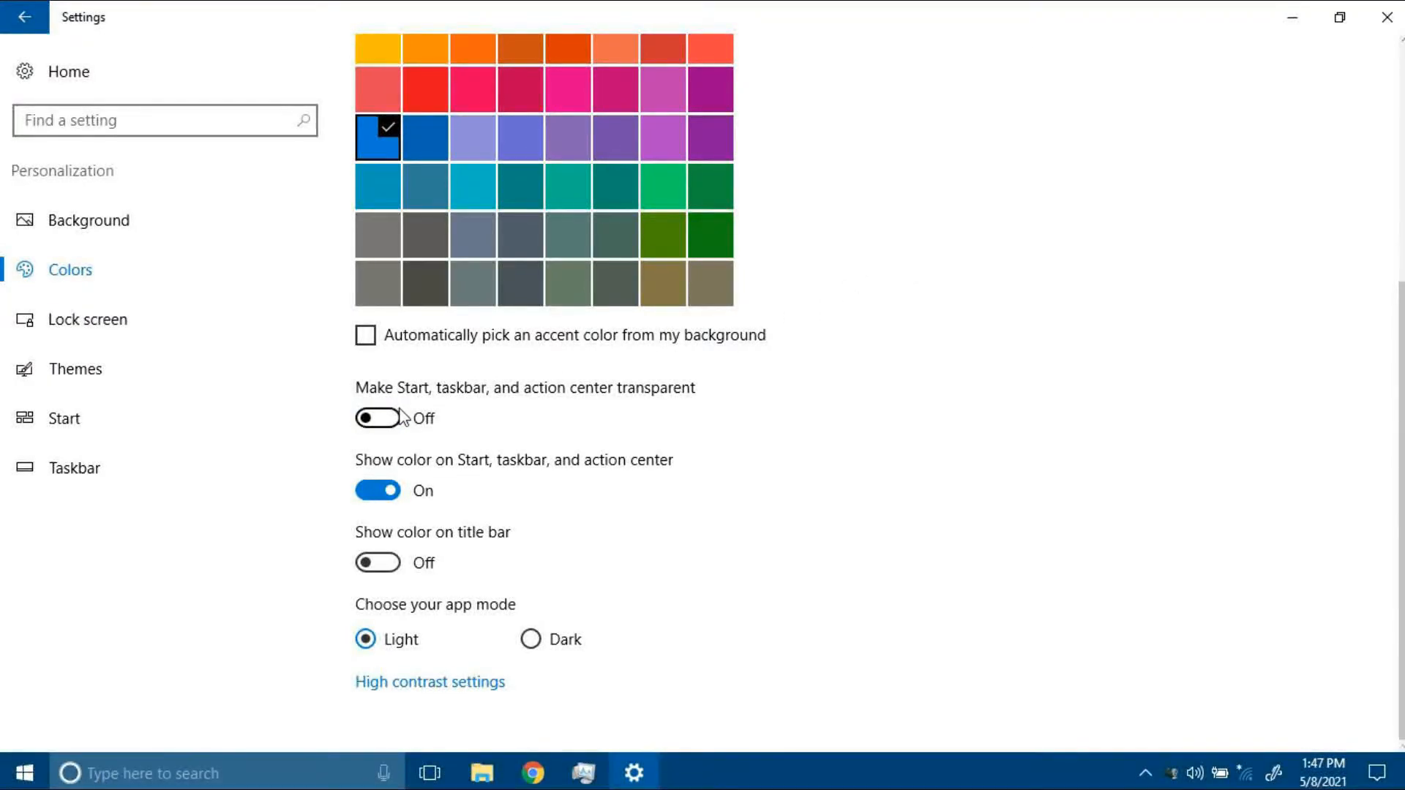
click(399, 420)
click(398, 421)
click(370, 419)
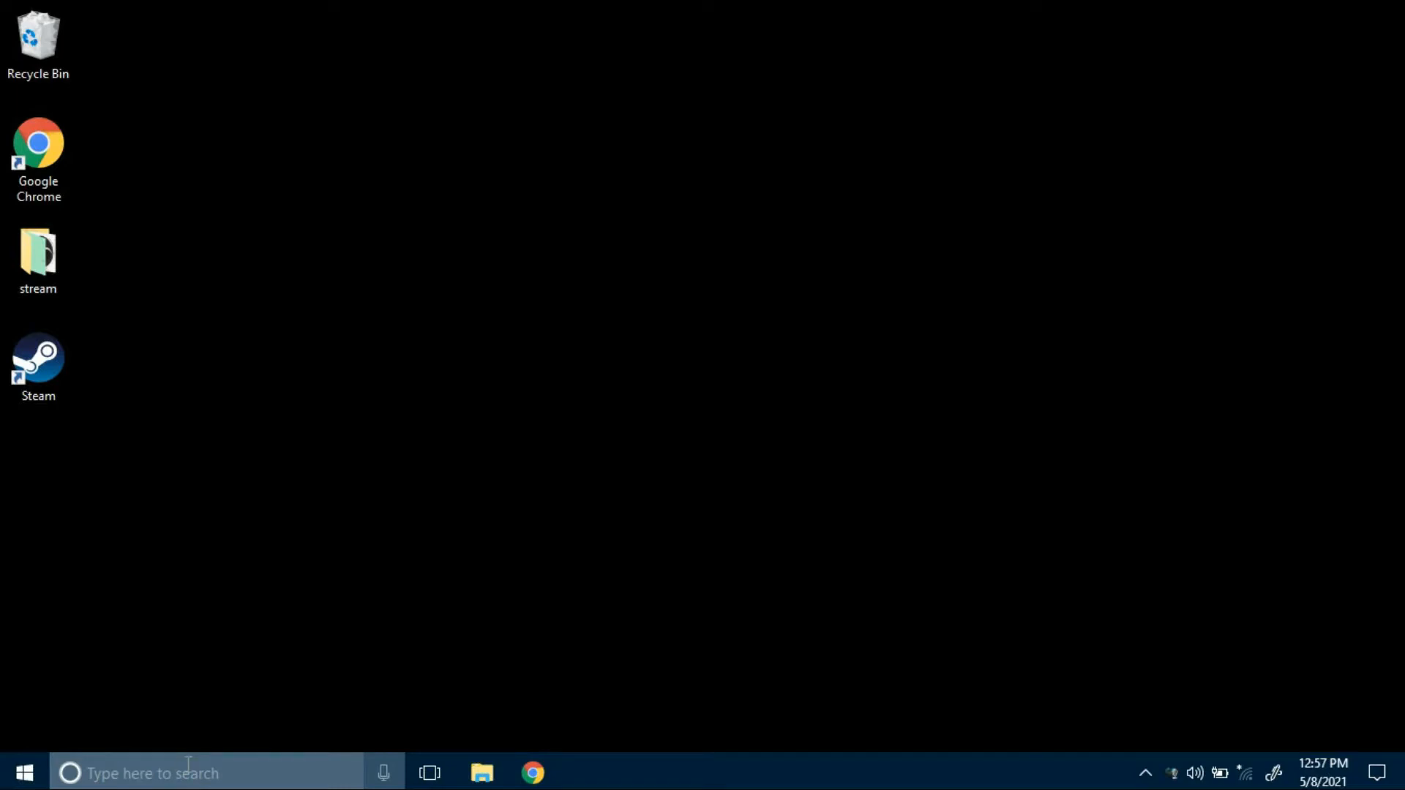
Open Disk Cleanup through the Windows search and scan the C: drive for files to delete
click(188, 765)
text(d)
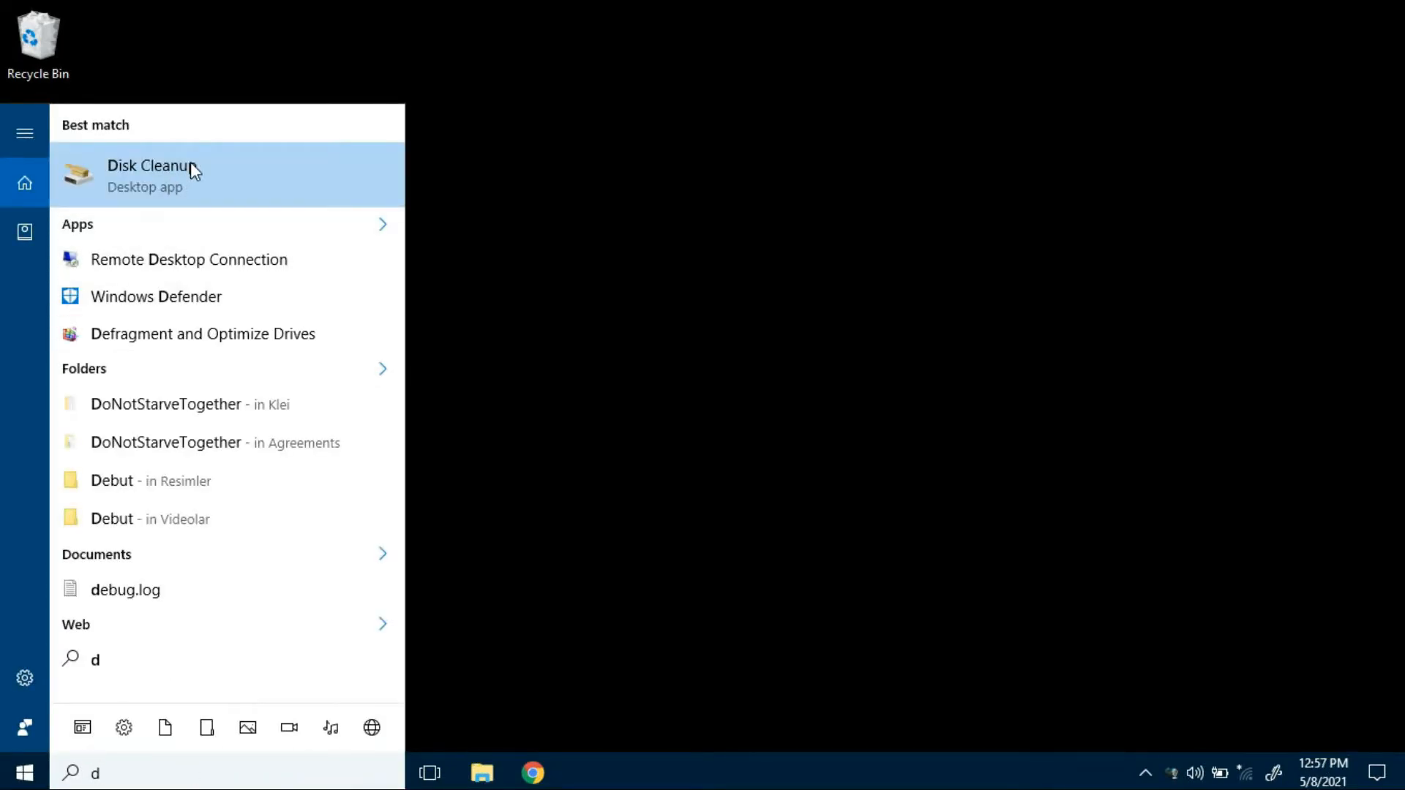
click(205, 173)
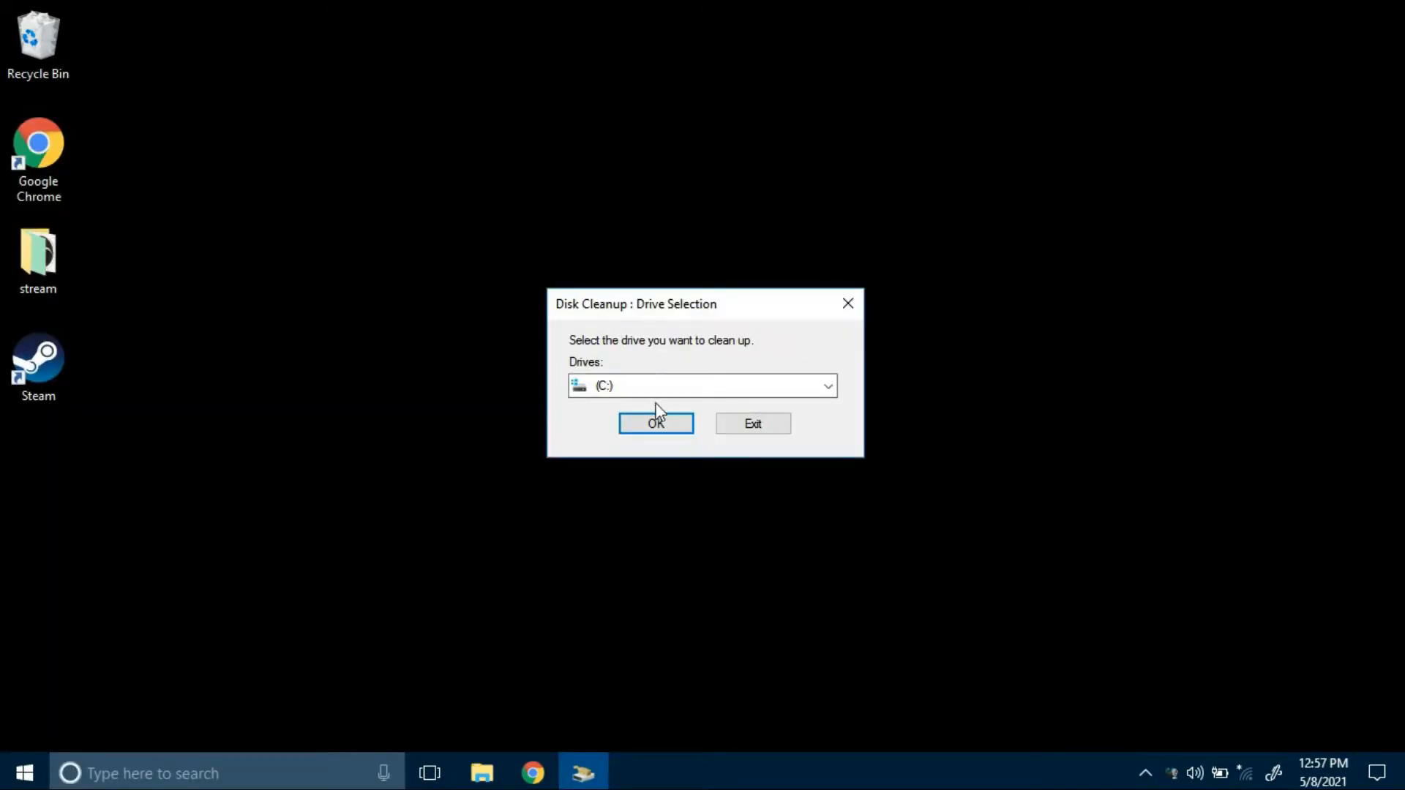
click(659, 422)
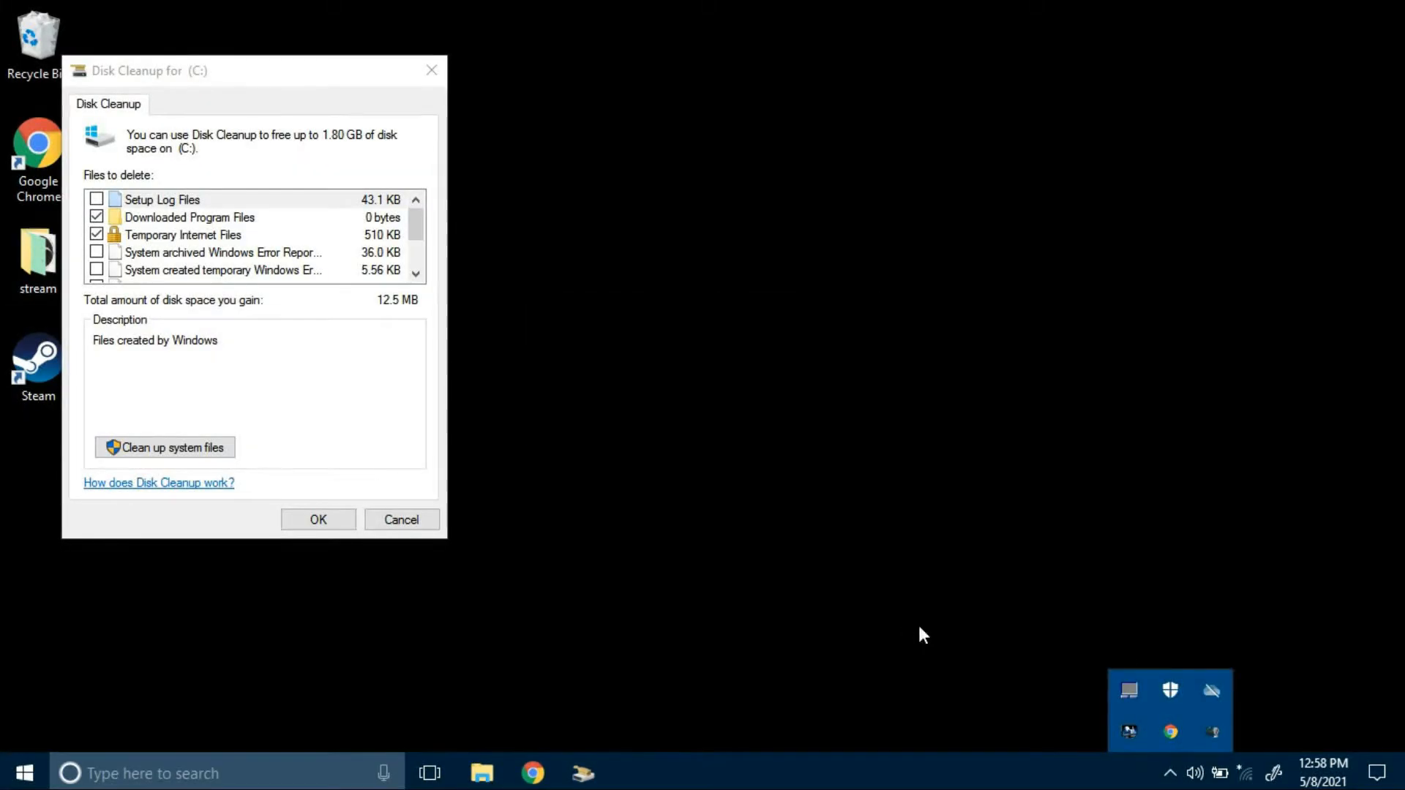
click(1125, 730)
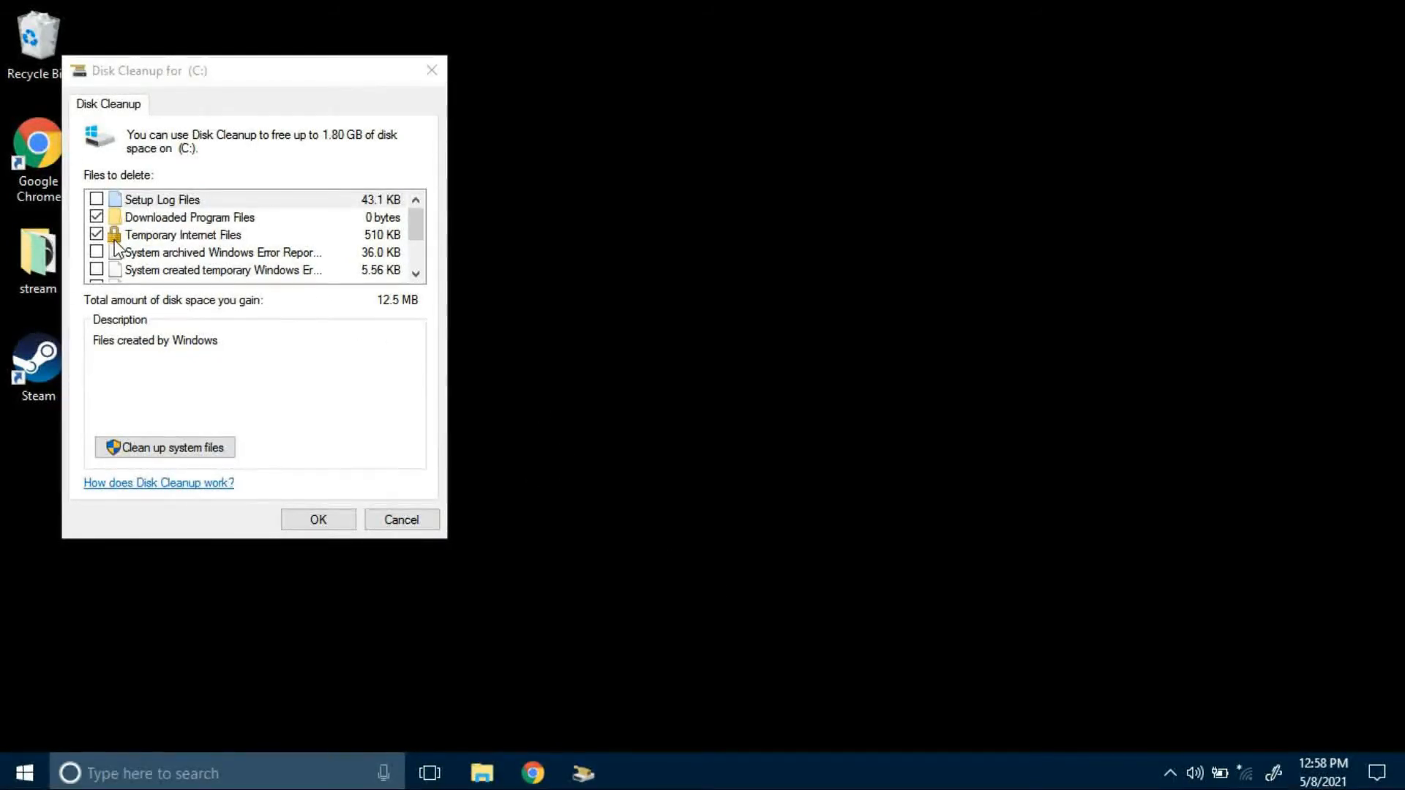
Add Temporary files to the categories selected for cleanup and permanently delete the selected files from the C: drive
scroll(115, 248, down, 2)
click(98, 252)
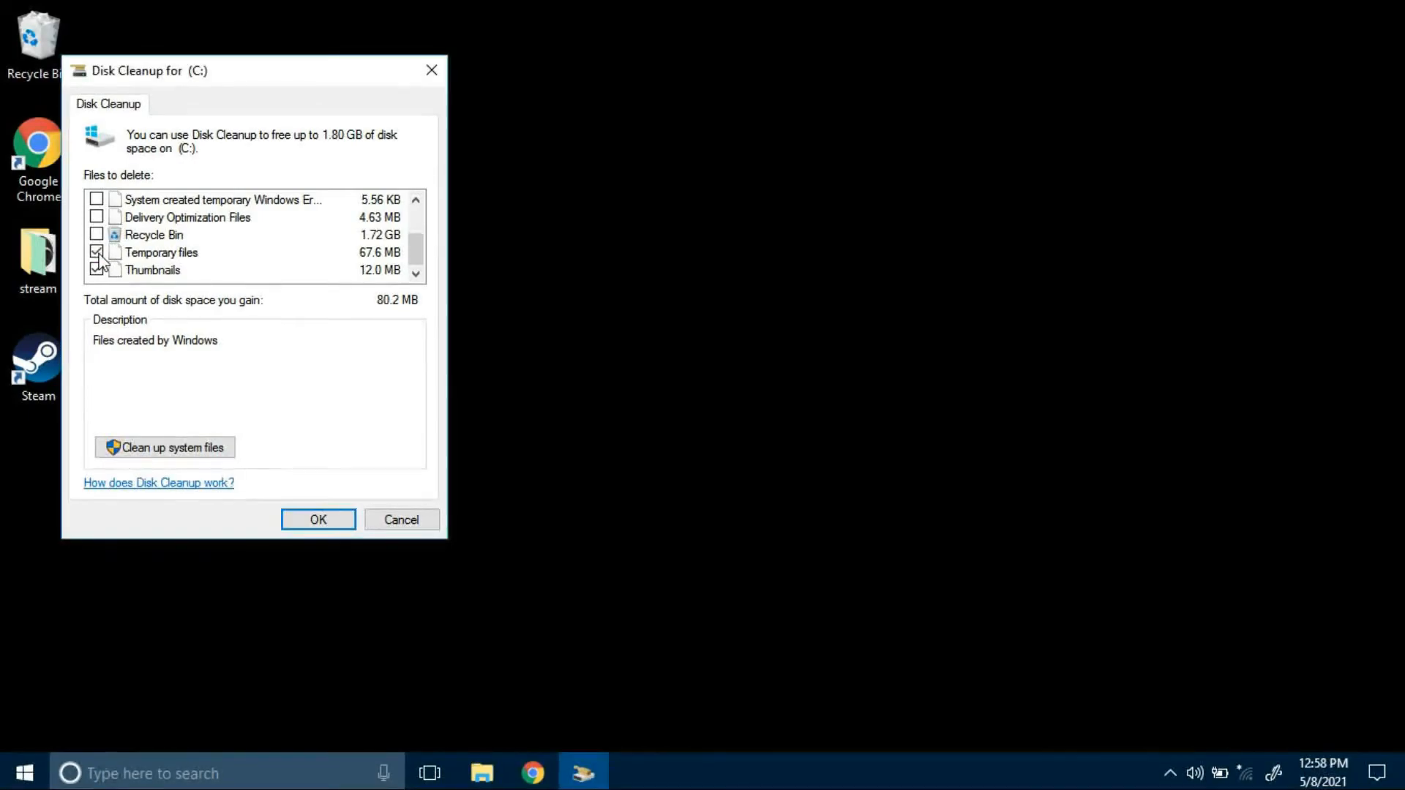
scroll(234, 256, up, 2)
scroll(234, 252, down, 2)
click(319, 519)
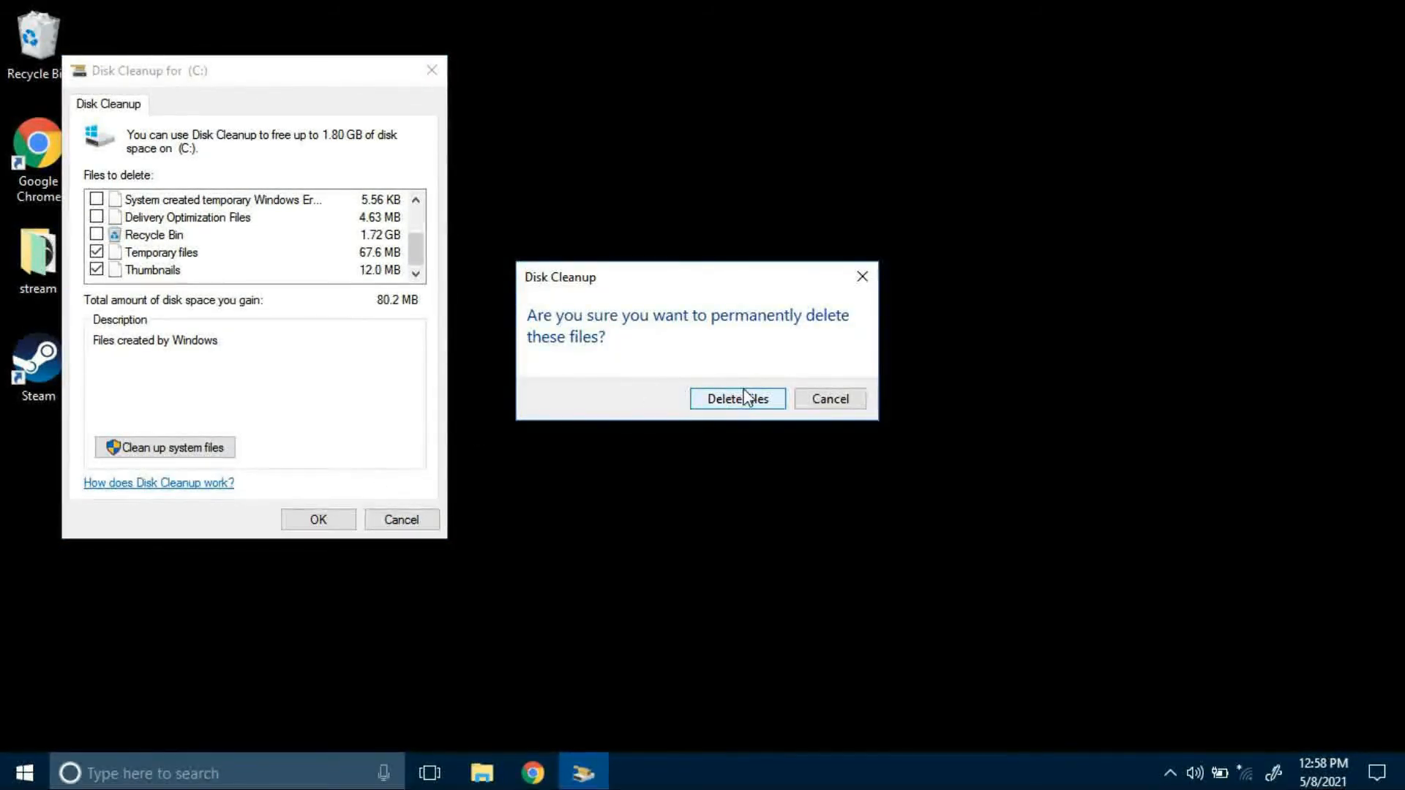
click(745, 397)
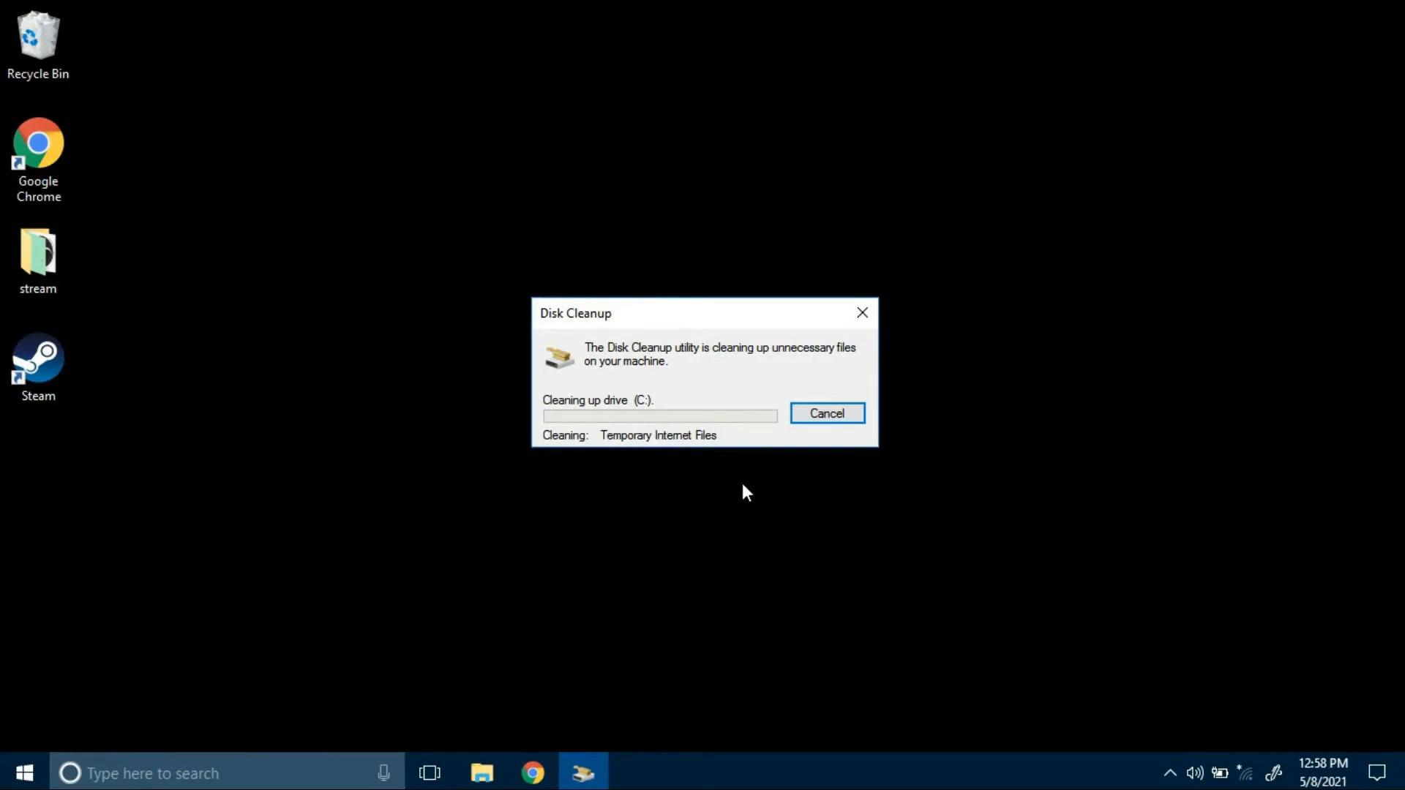